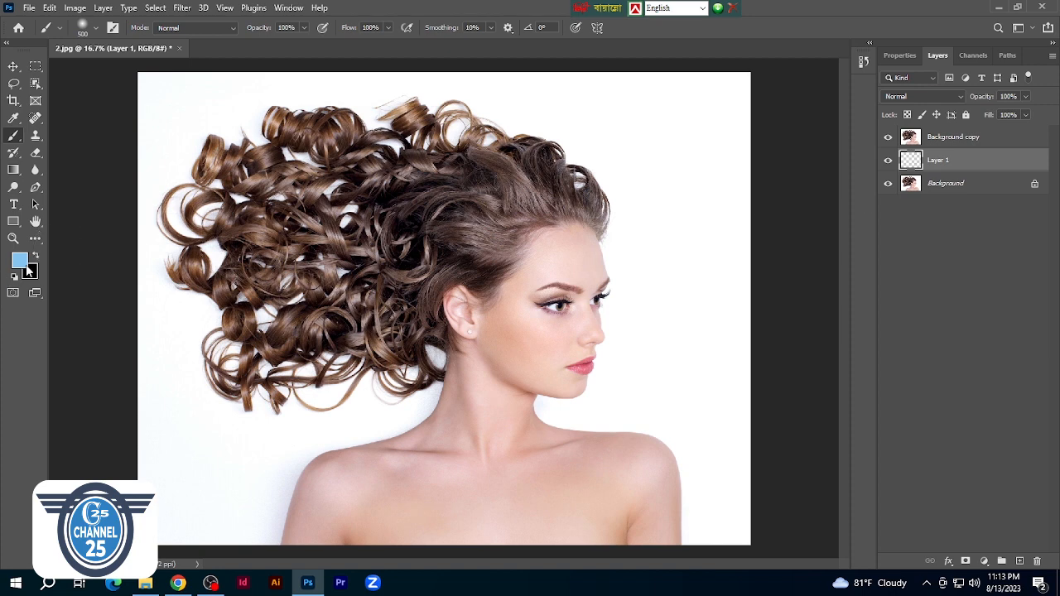
Fill Layer 1 with the light blue foreground colour
key(alt+BackSpace)
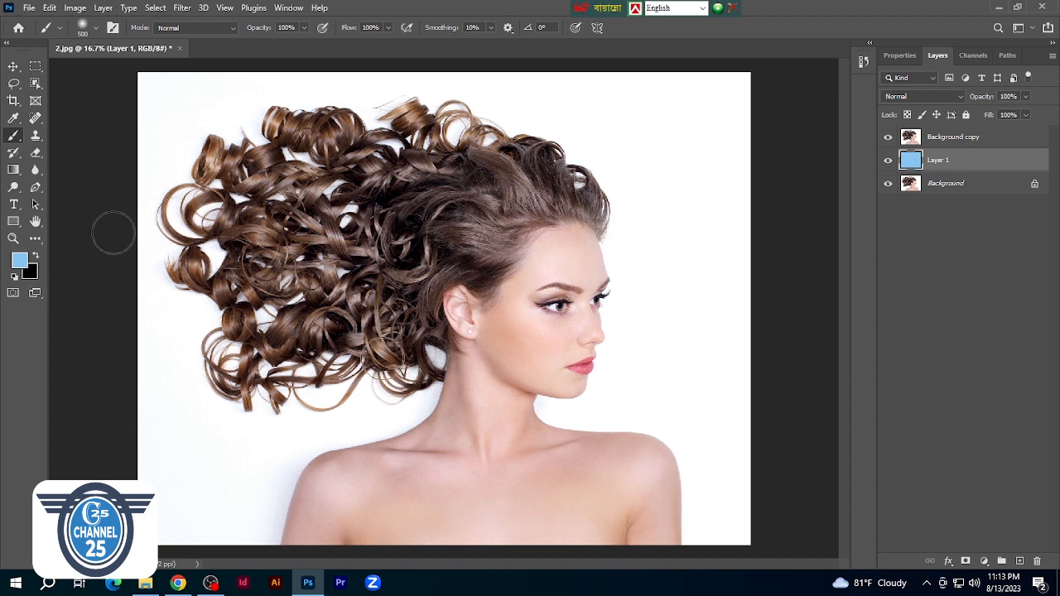
Duplicate the Blue channel of the Background copy layer and leave only the duplicate channel visible
click(938, 142)
click(975, 56)
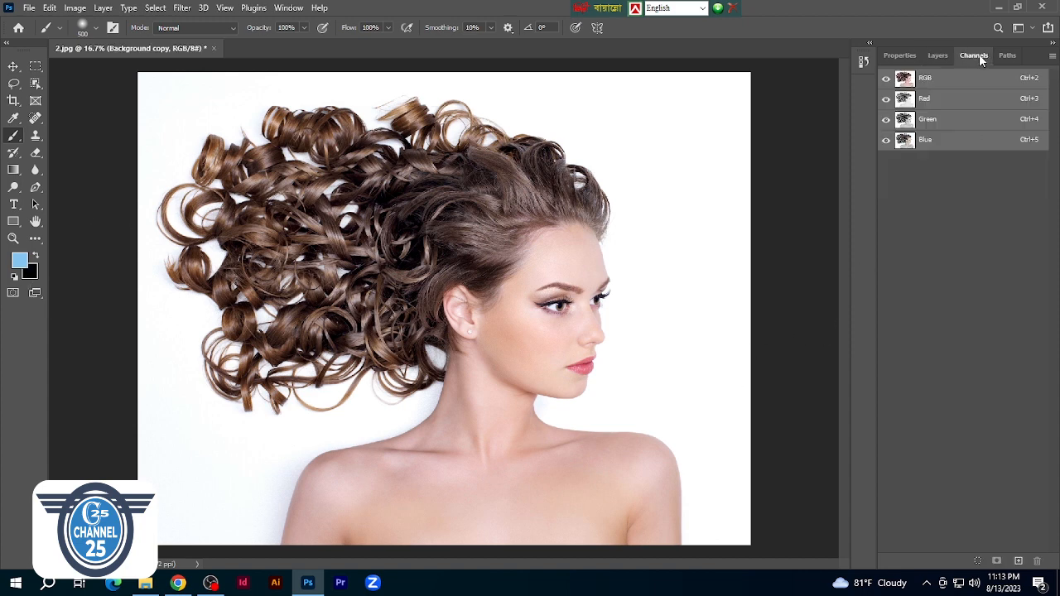
click(920, 141)
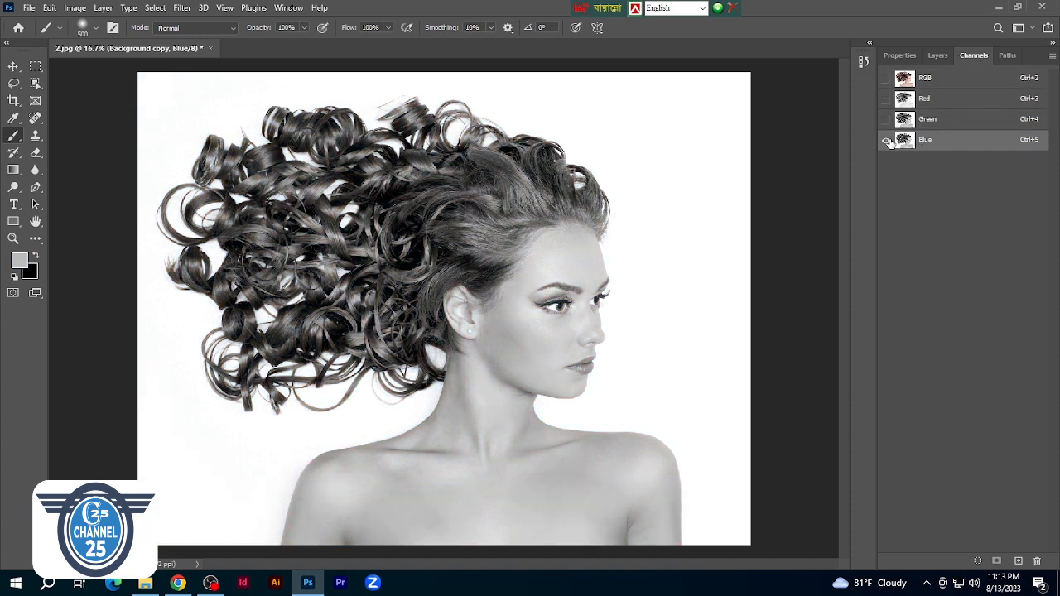
right_click(952, 147)
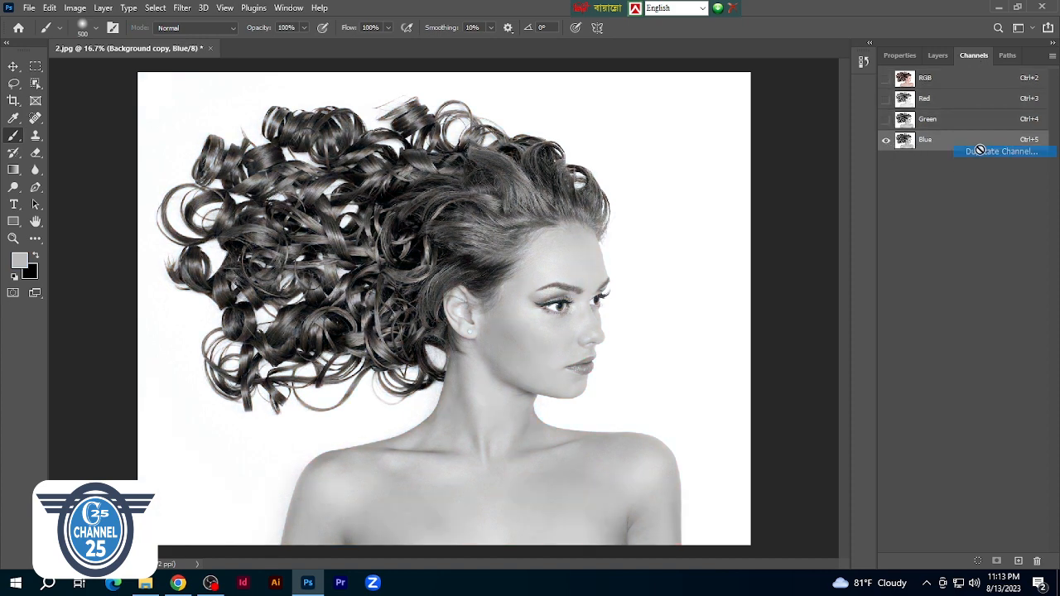
click(977, 152)
click(654, 156)
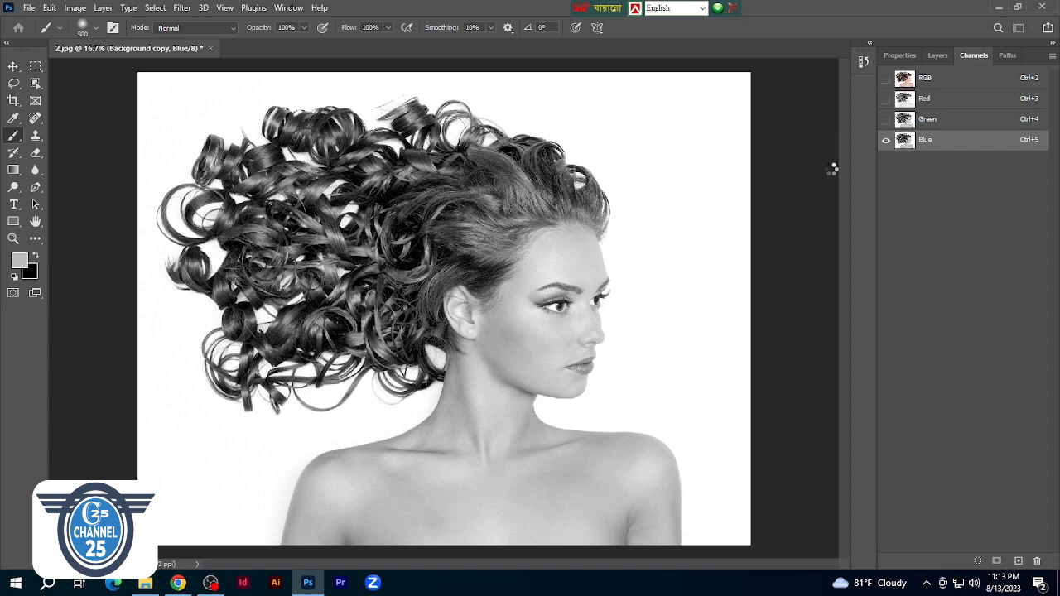
click(885, 160)
click(886, 140)
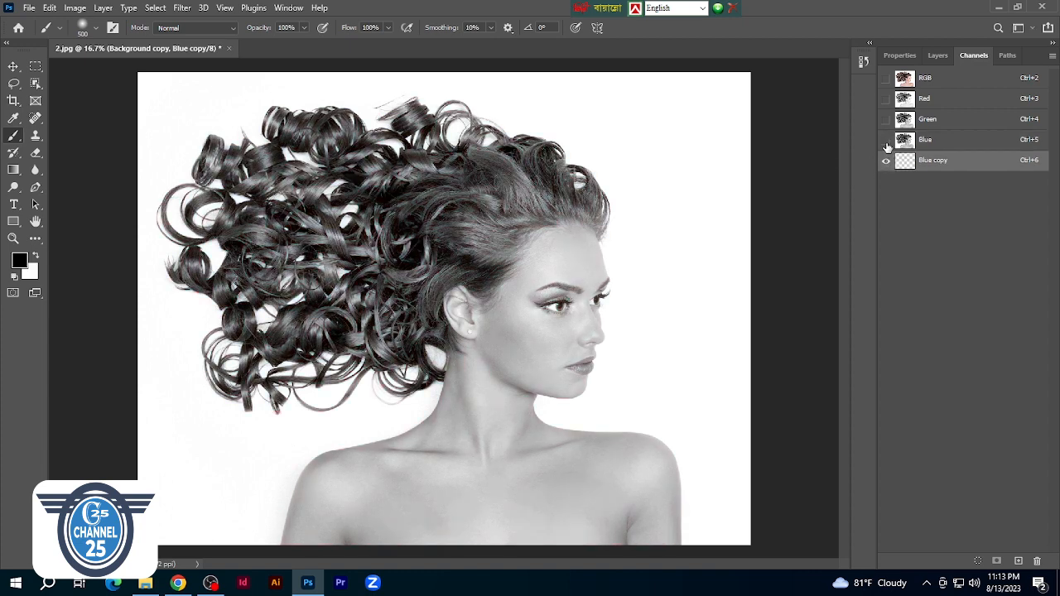
Start a Pen tool path where the arm below the hair meets the image's lower edge and trace up the outer arm
click(36, 188)
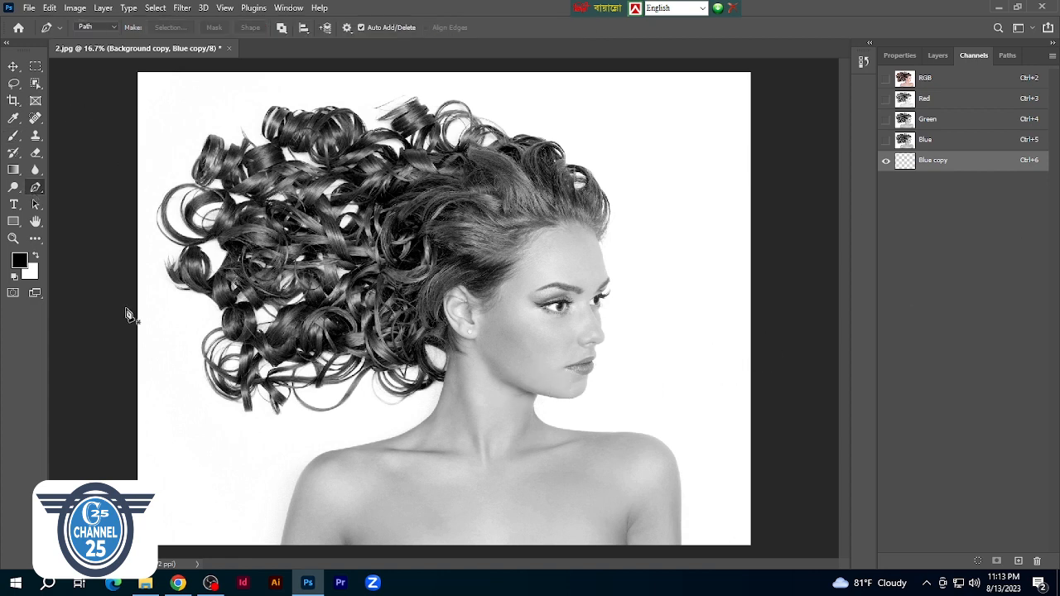
scroll(272, 549, up, 2)
scroll(301, 543, up, 5)
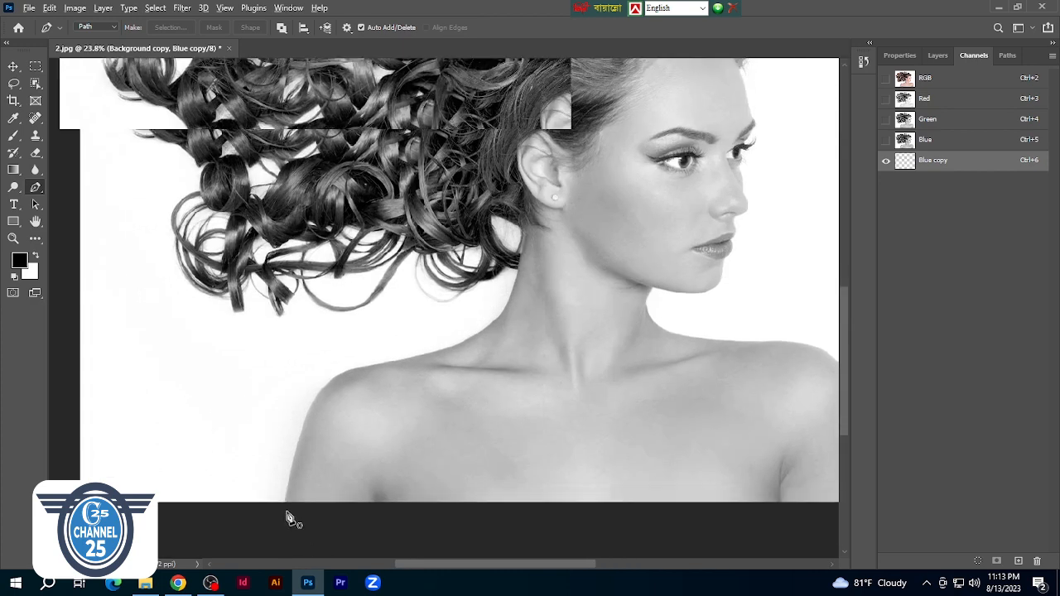
scroll(281, 505, up, 6)
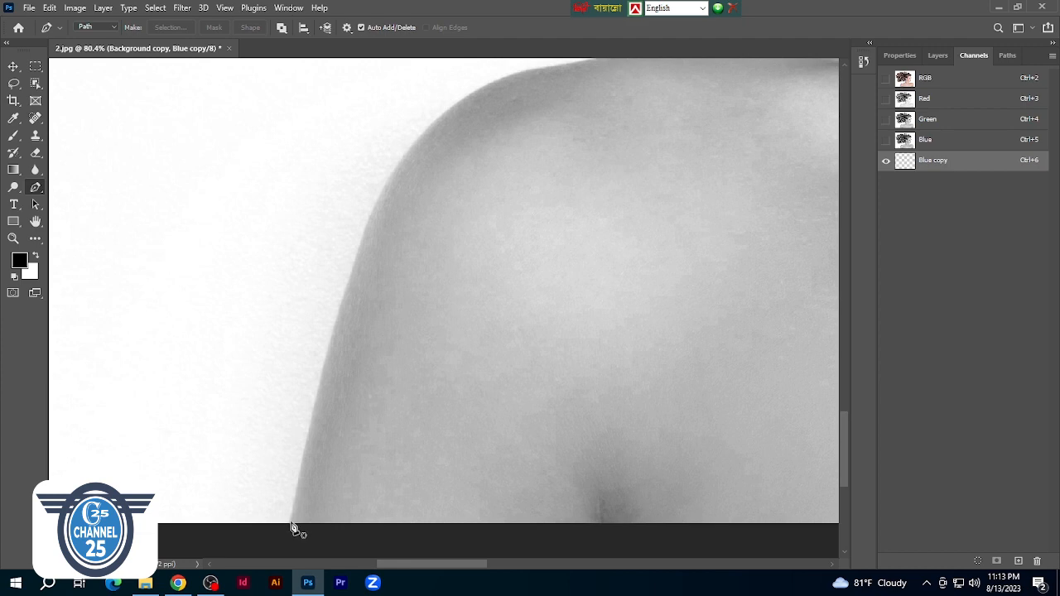
drag(290, 524, 291, 509)
scroll(307, 450, up, 2)
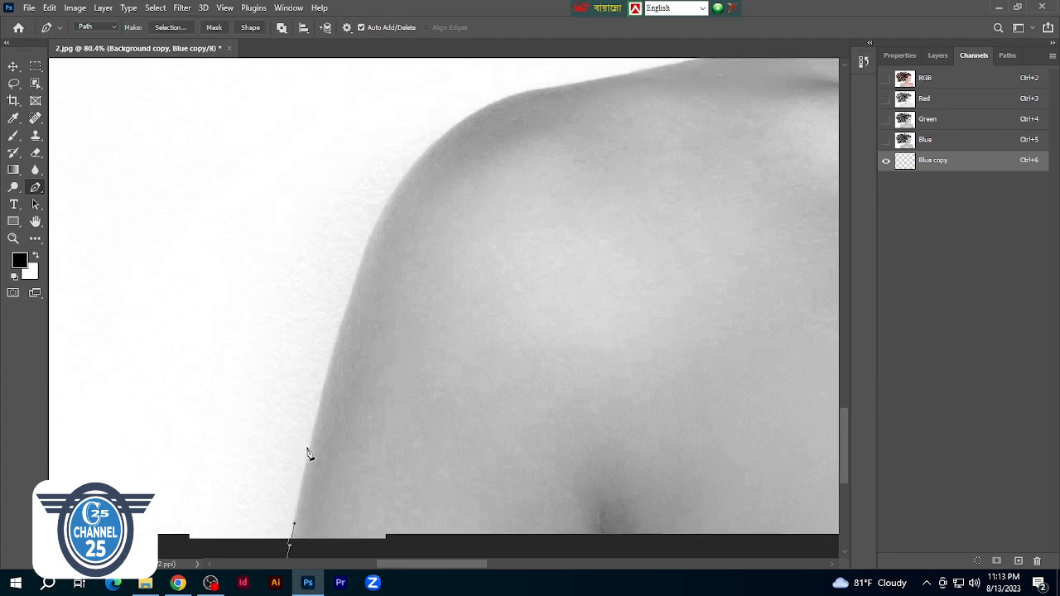
drag(322, 419, 325, 403)
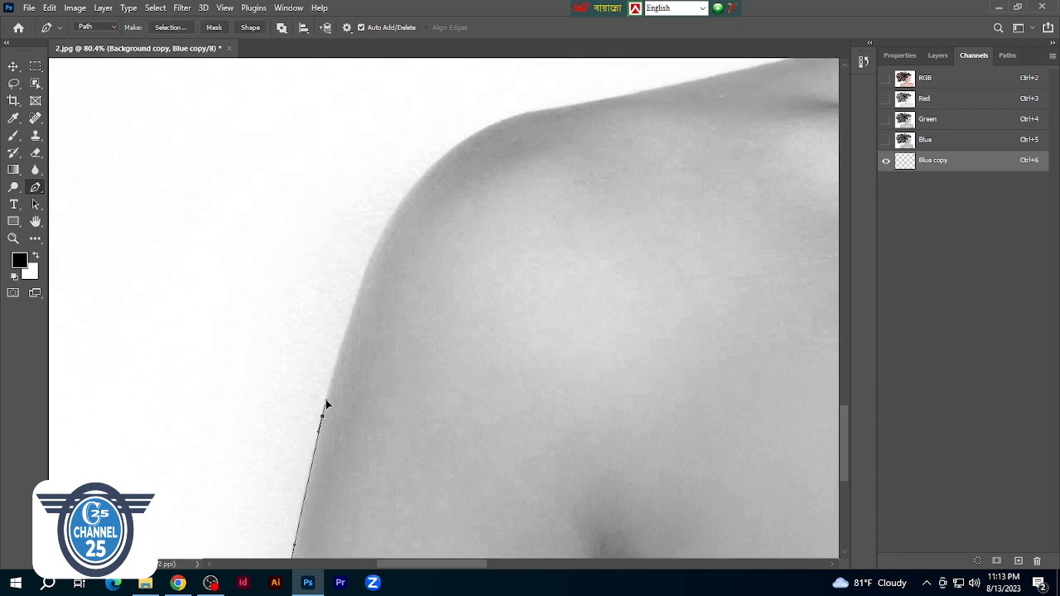
scroll(356, 372, up, 2)
click(359, 336)
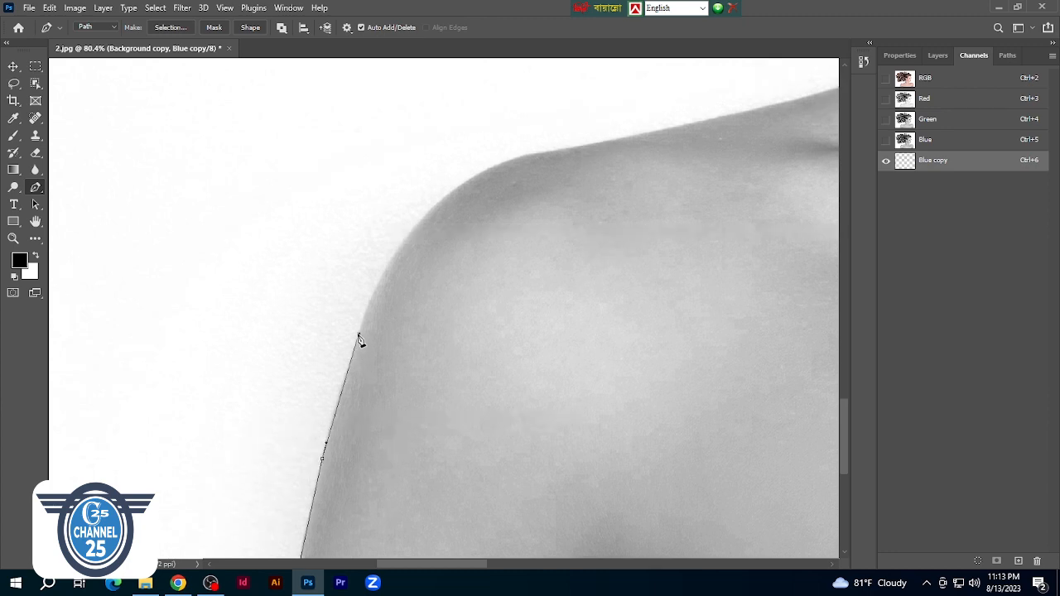
drag(363, 318, 363, 315)
Continue the path with curved segments around the rounded shoulder up to its upper edge
scroll(390, 352, up, 1)
scroll(410, 306, right, 2)
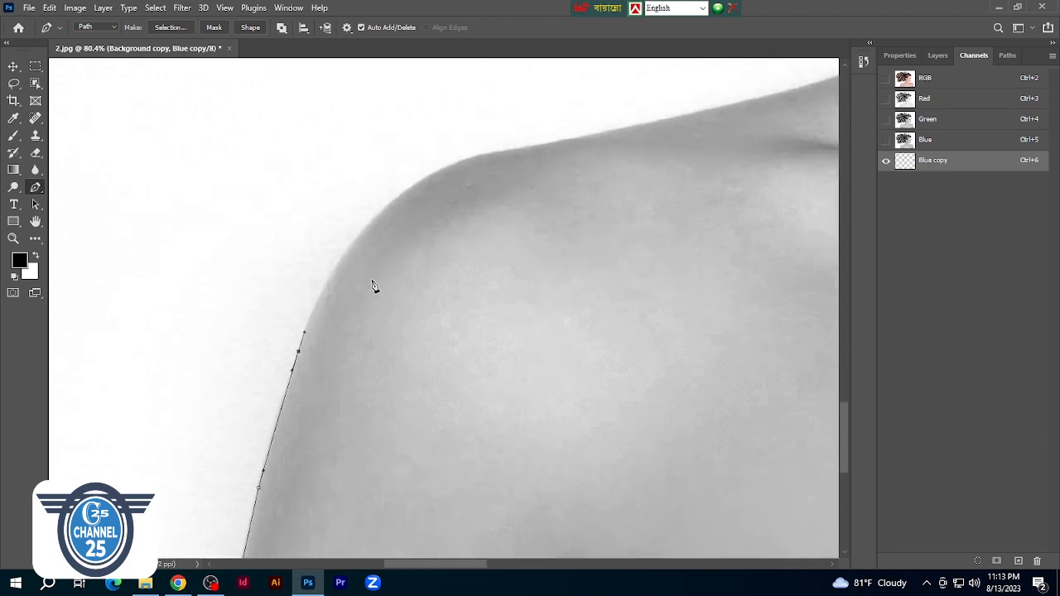
scroll(372, 285, up, 1)
scroll(416, 242, up, 2)
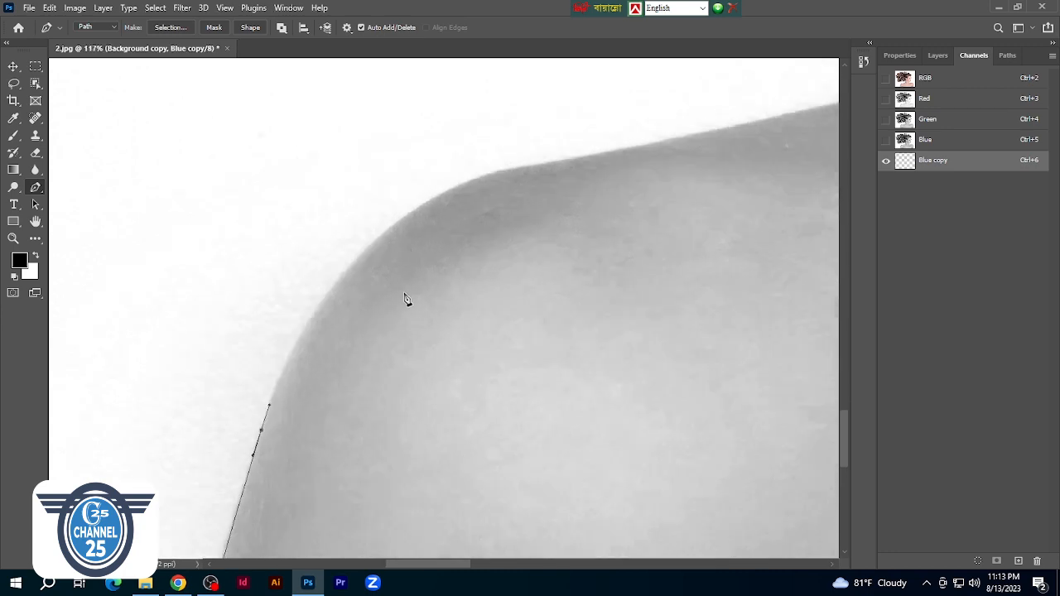
drag(385, 233, 295, 312)
scroll(338, 279, up, 1)
scroll(324, 300, up, 1)
scroll(321, 300, right, 5)
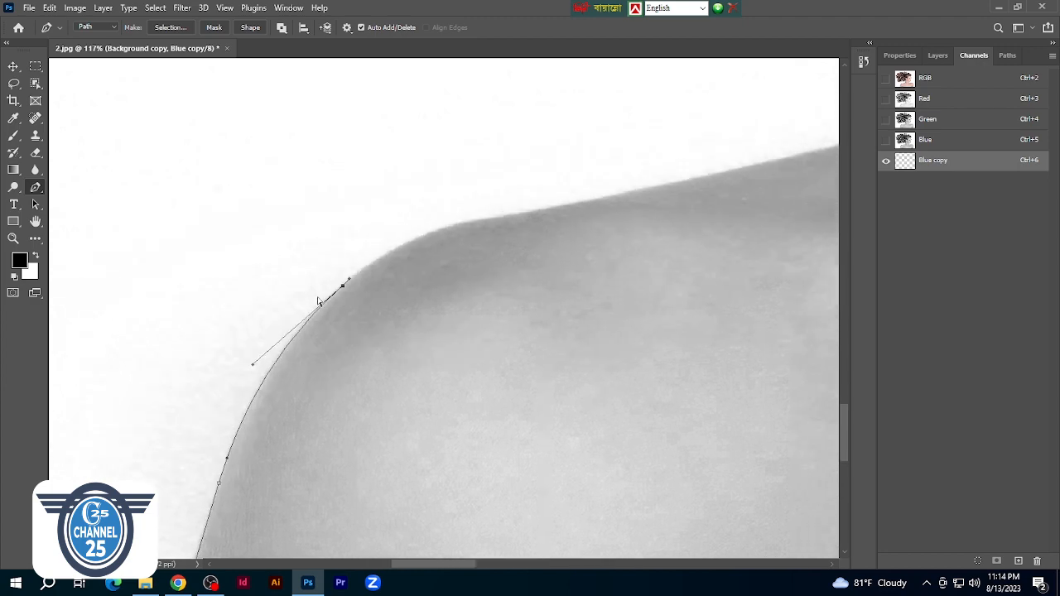
scroll(331, 273, up, 1)
scroll(332, 273, right, 2)
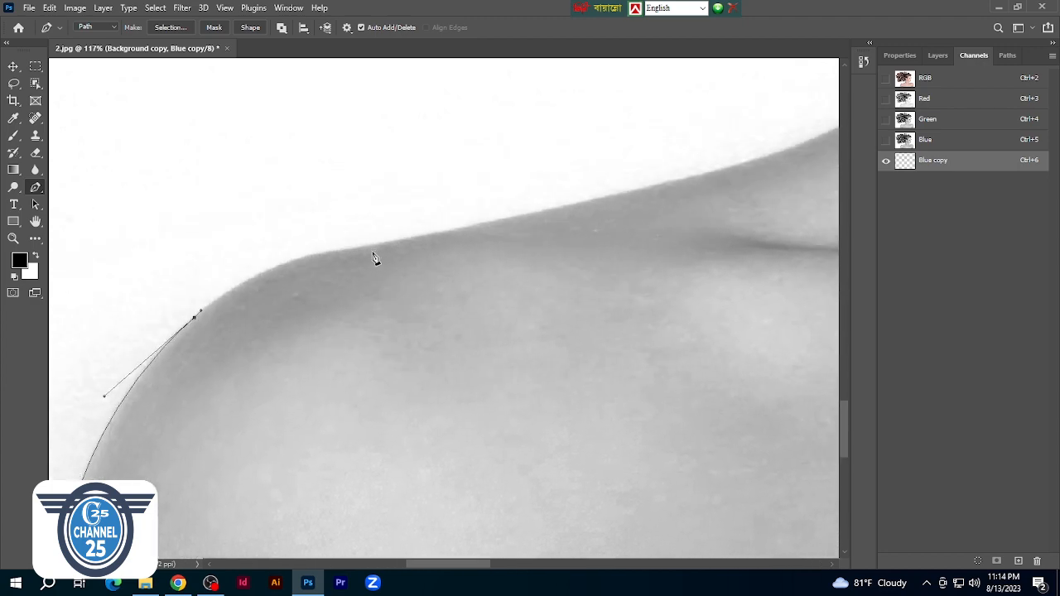
drag(363, 247, 255, 262)
drag(329, 276, 244, 272)
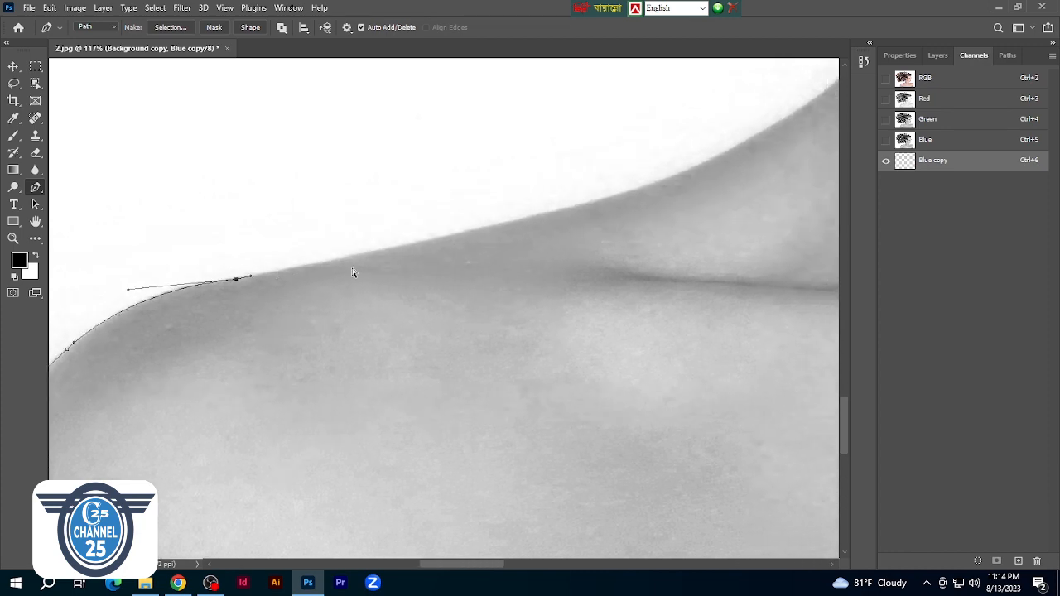
Extend the path along the gently sloping upper edge of the shoulder towards the neck
drag(426, 253, 436, 204)
drag(499, 216, 413, 256)
scroll(413, 259, right, 3)
scroll(461, 255, up, 3)
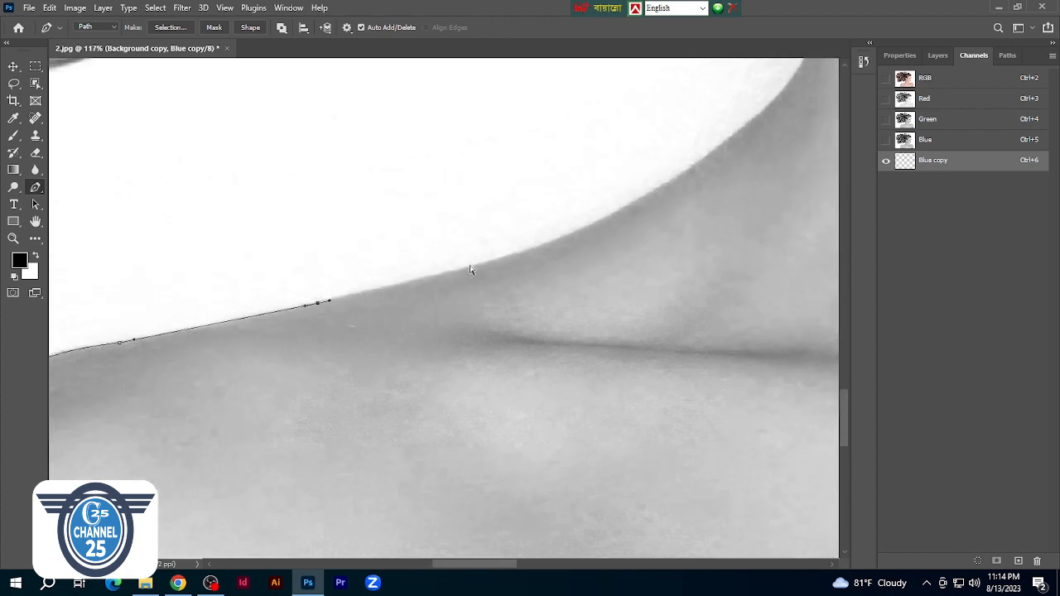
scroll(499, 272, right, 1)
click(497, 270)
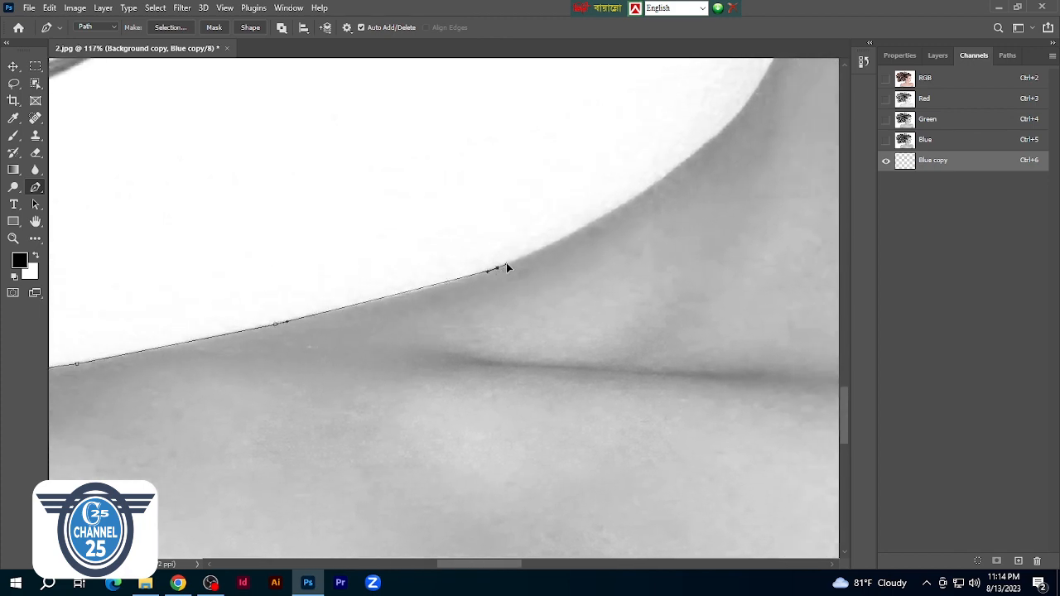
drag(506, 262, 458, 280)
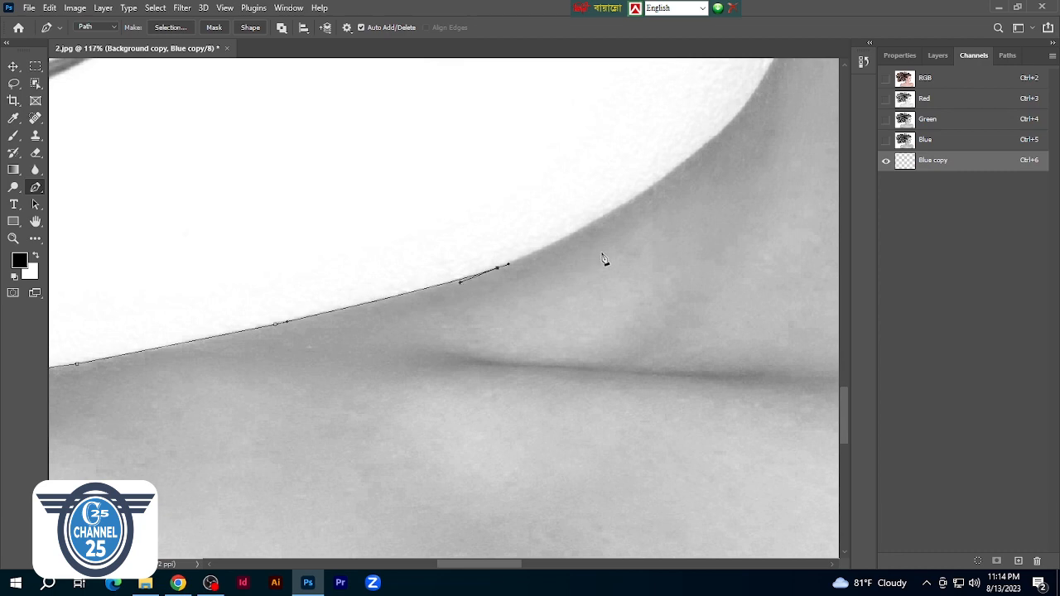
Trace the curve from the shoulder slope into the base of the neck, adjusting the curve handles to fit the edge
scroll(480, 273, up, 2)
scroll(584, 276, right, 3)
scroll(482, 274, up, 1)
scroll(582, 265, right, 1)
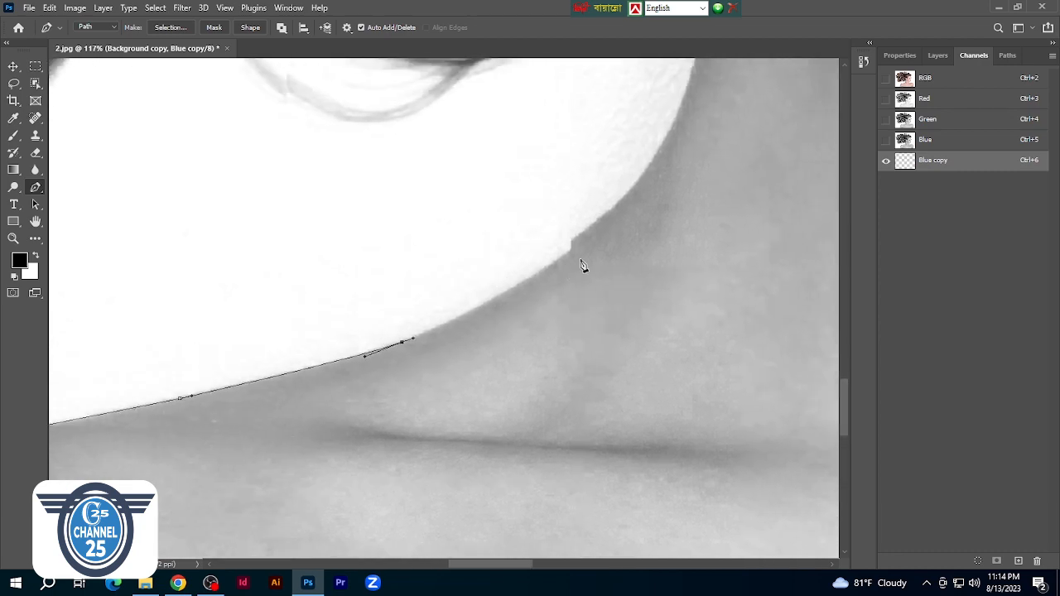
drag(568, 244, 509, 292)
scroll(651, 243, up, 1)
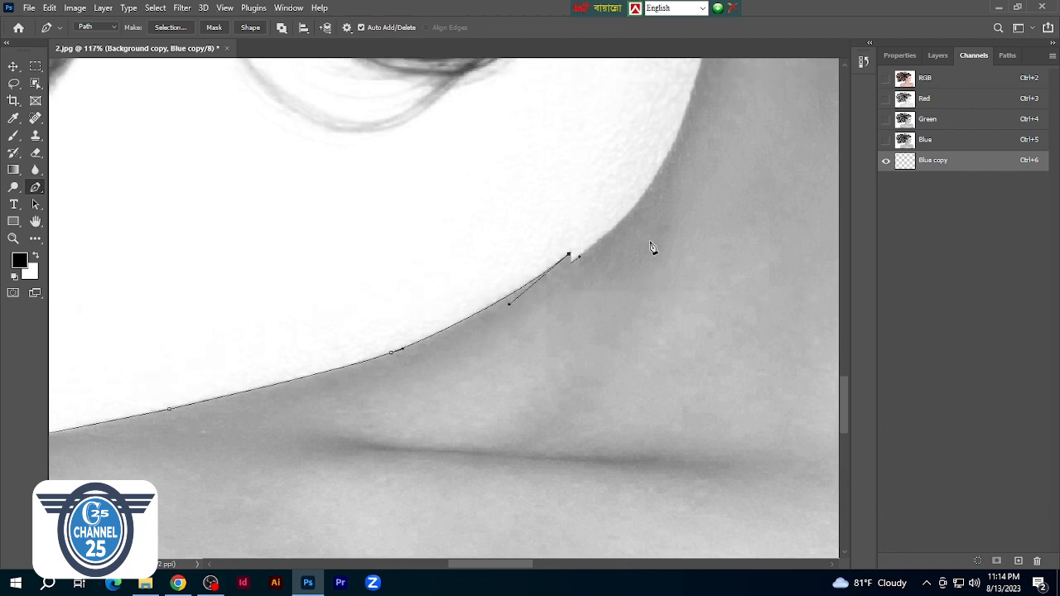
scroll(651, 248, up, 3)
scroll(542, 254, right, 2)
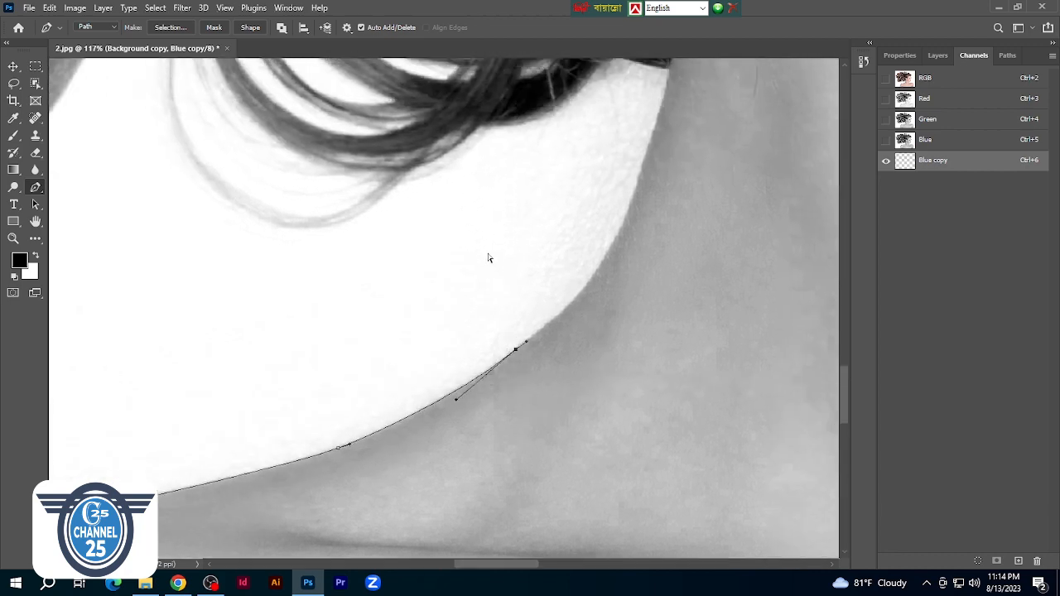
scroll(489, 259, right, 4)
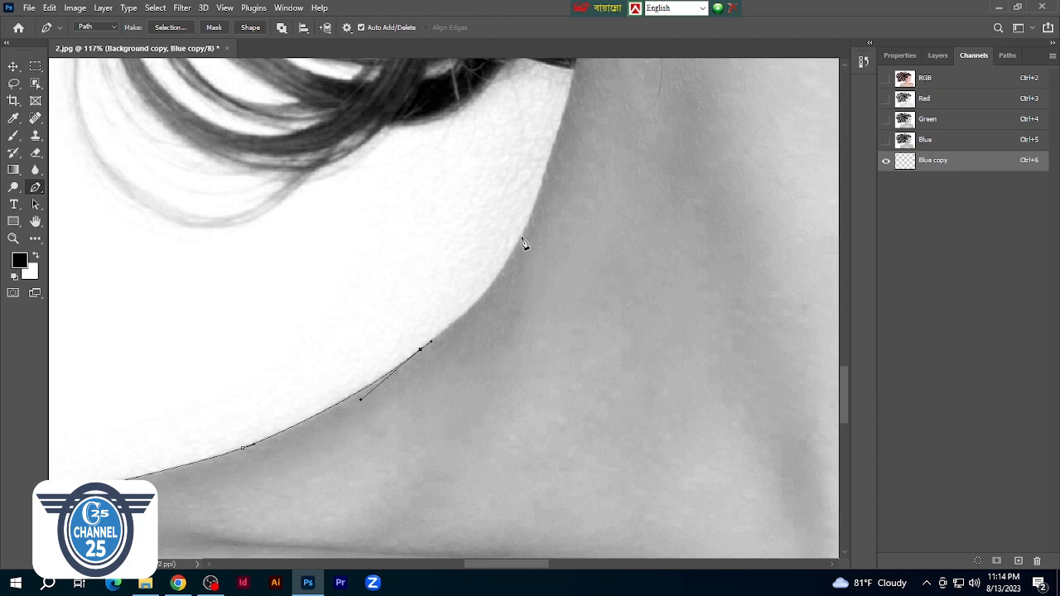
drag(521, 237, 516, 249)
drag(503, 285, 498, 292)
Trace the path up the side of the neck past the lowest curls to the hair below the ear, refining the curve handles
scroll(580, 190, up, 3)
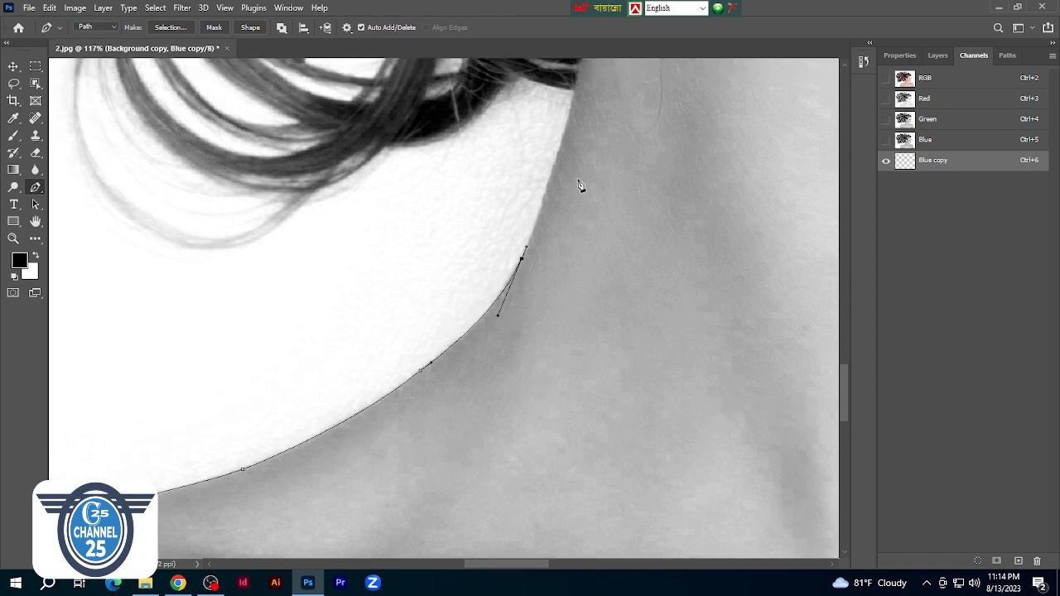
click(576, 142)
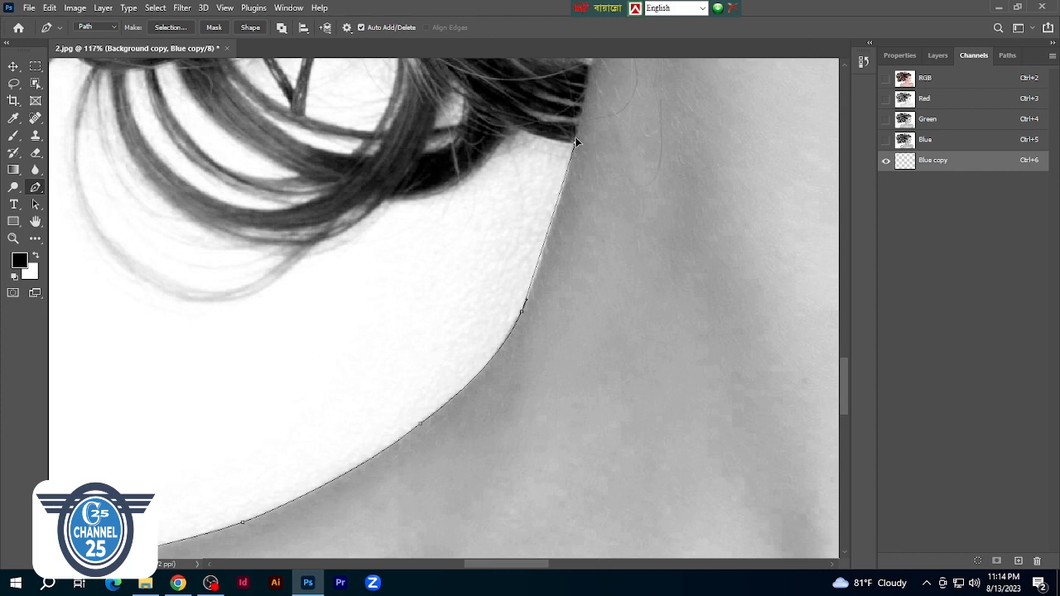
drag(572, 154, 573, 169)
drag(526, 303, 537, 292)
scroll(584, 248, up, 5)
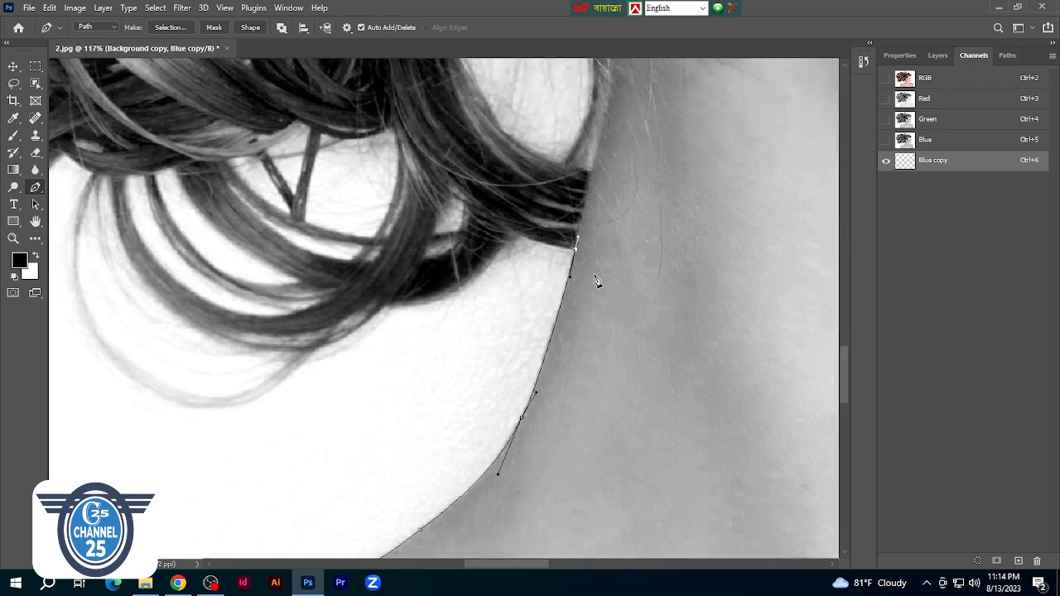
scroll(596, 265, up, 4)
click(597, 218)
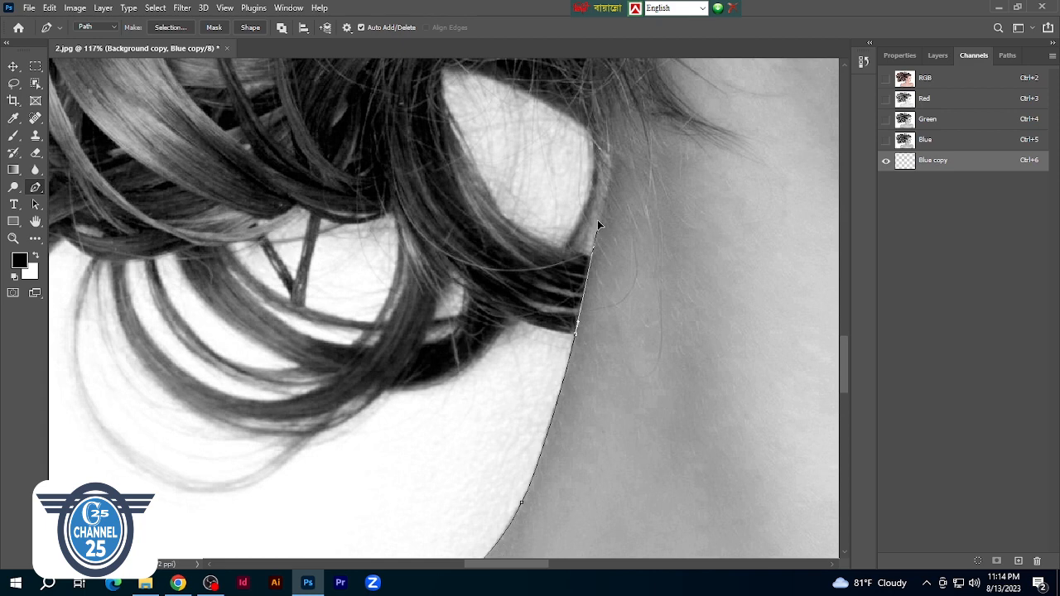
scroll(598, 217, up, 3)
scroll(610, 205, up, 3)
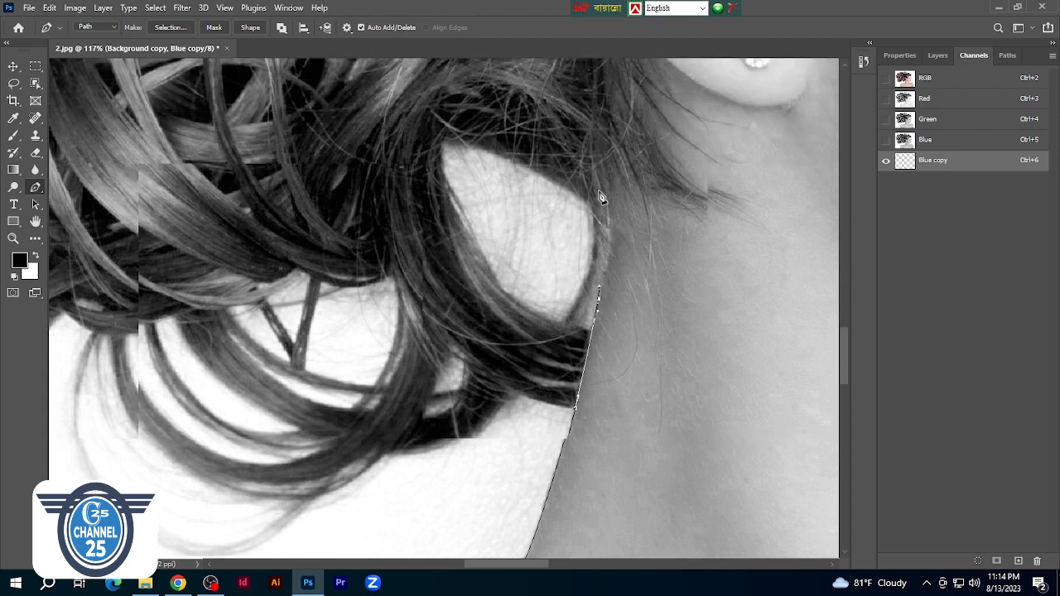
drag(600, 191, 591, 161)
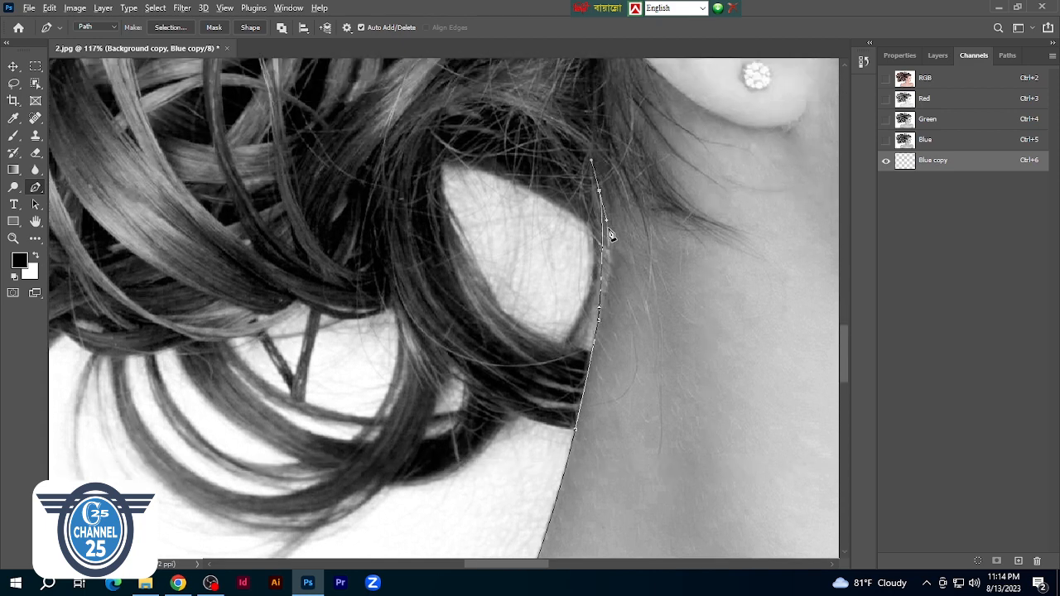
drag(625, 250, 626, 257)
scroll(628, 262, up, 5)
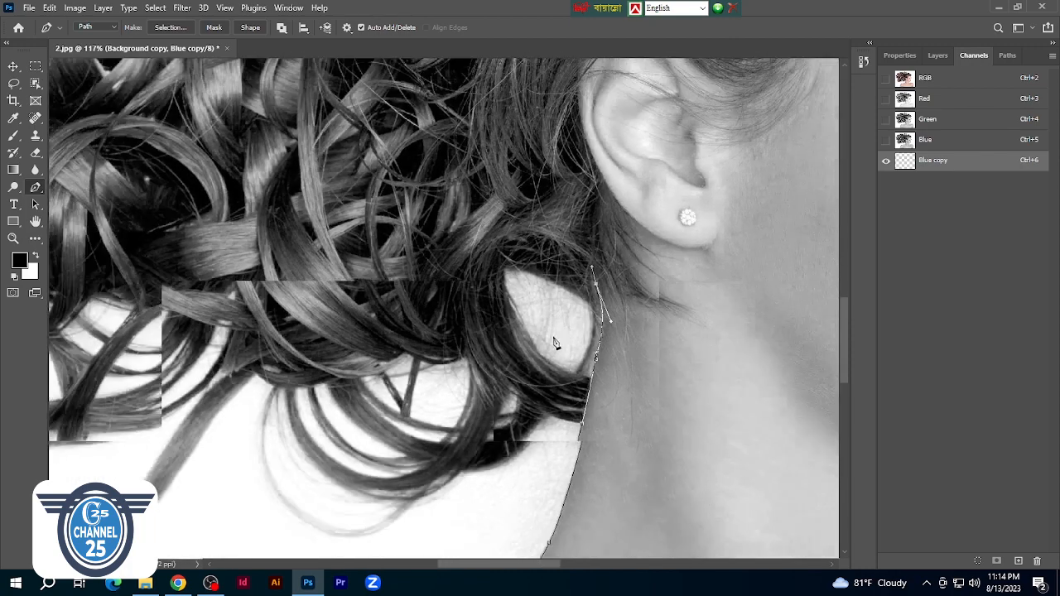
scroll(555, 343, down, 5)
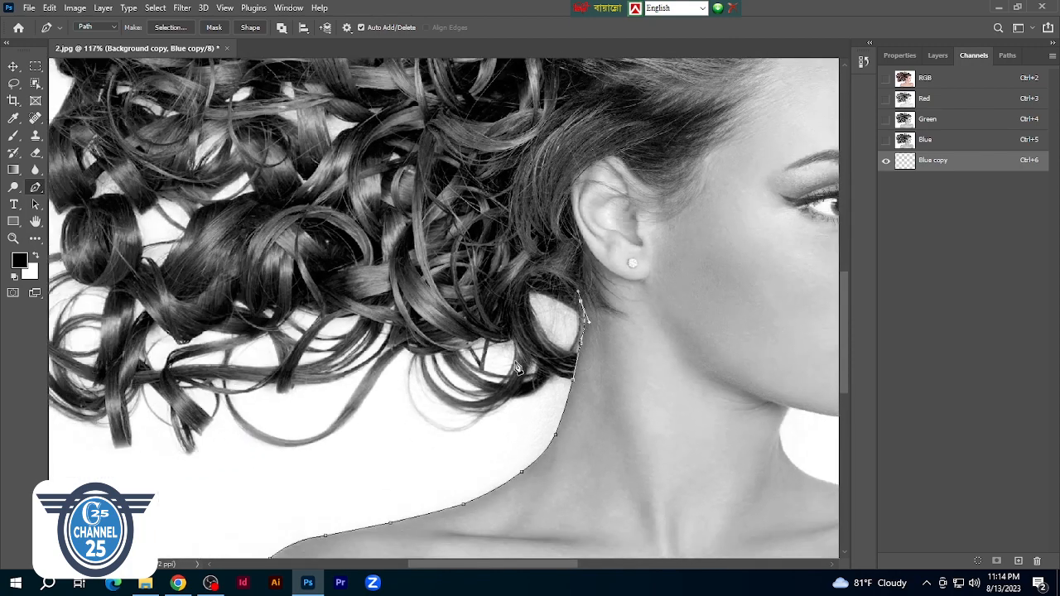
scroll(517, 368, down, 3)
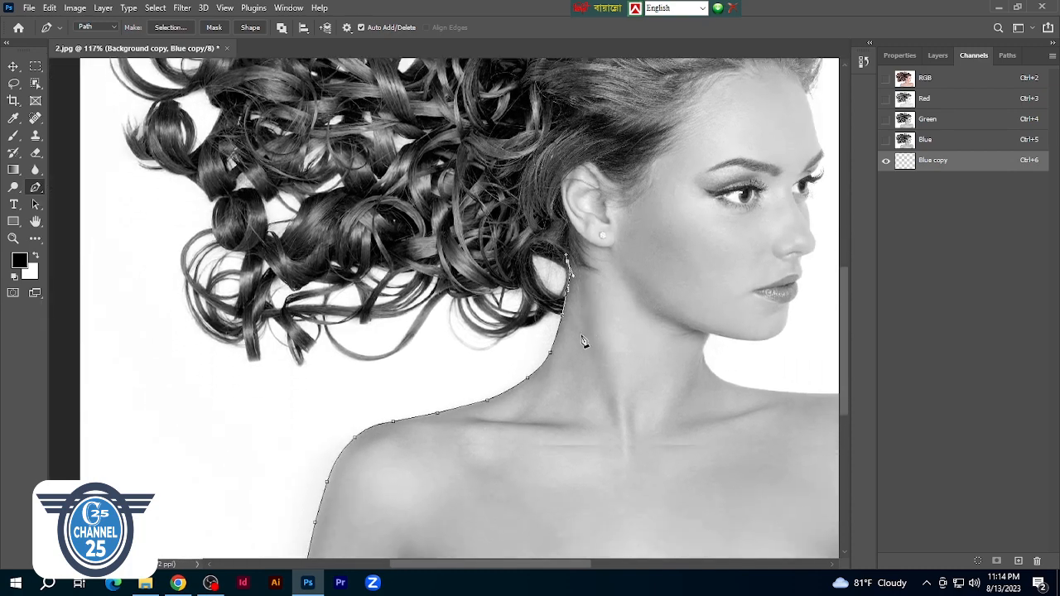
scroll(584, 342, down, 3)
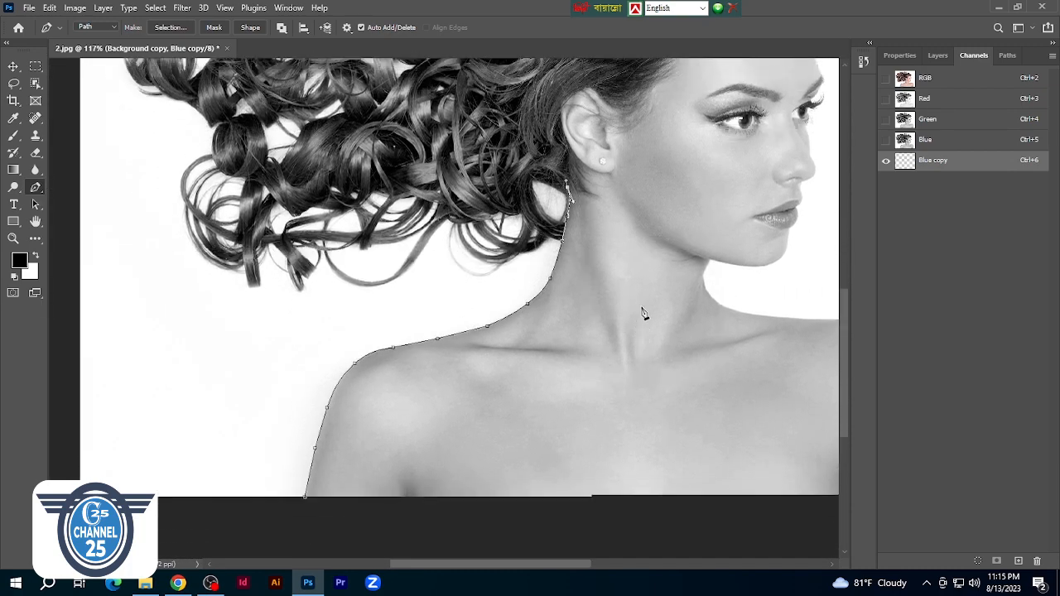
scroll(643, 313, up, 5)
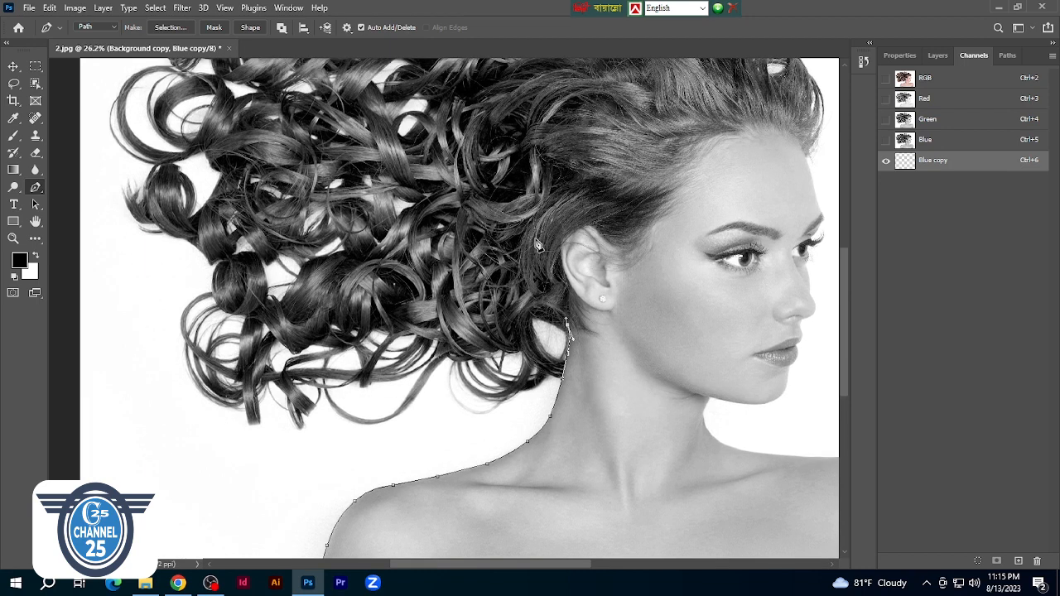
Continue the path with curved segments through the hair behind the ear and over the head to the front hairline
drag(536, 241, 548, 207)
drag(581, 137, 592, 116)
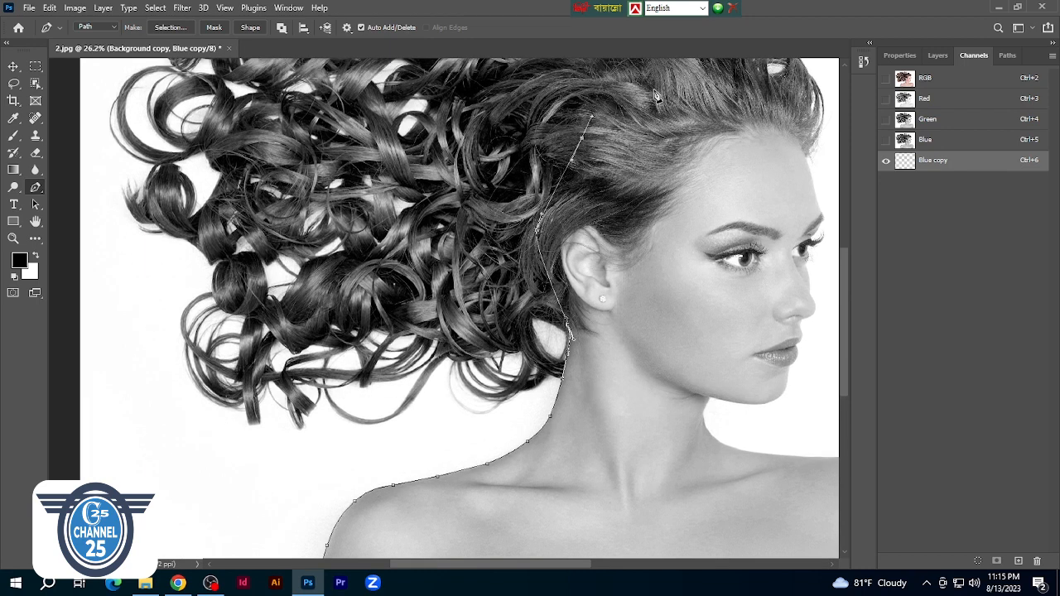
drag(655, 89, 677, 85)
drag(769, 89, 806, 135)
Extend the path from the front hair to a curved anchor where the hairline meets the forehead edge
scroll(617, 198, right, 8)
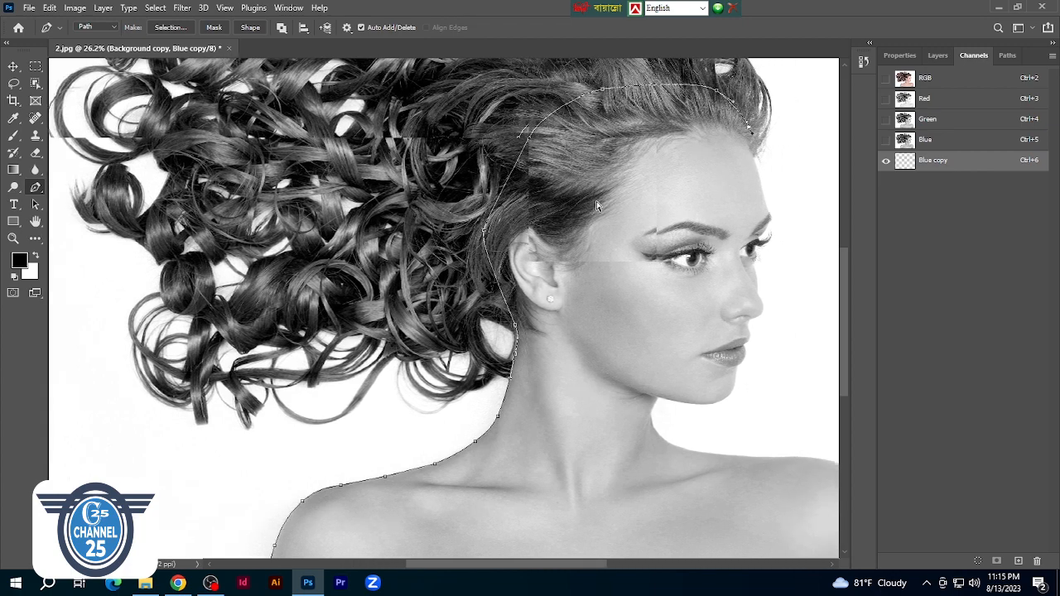
scroll(590, 201, down, 3)
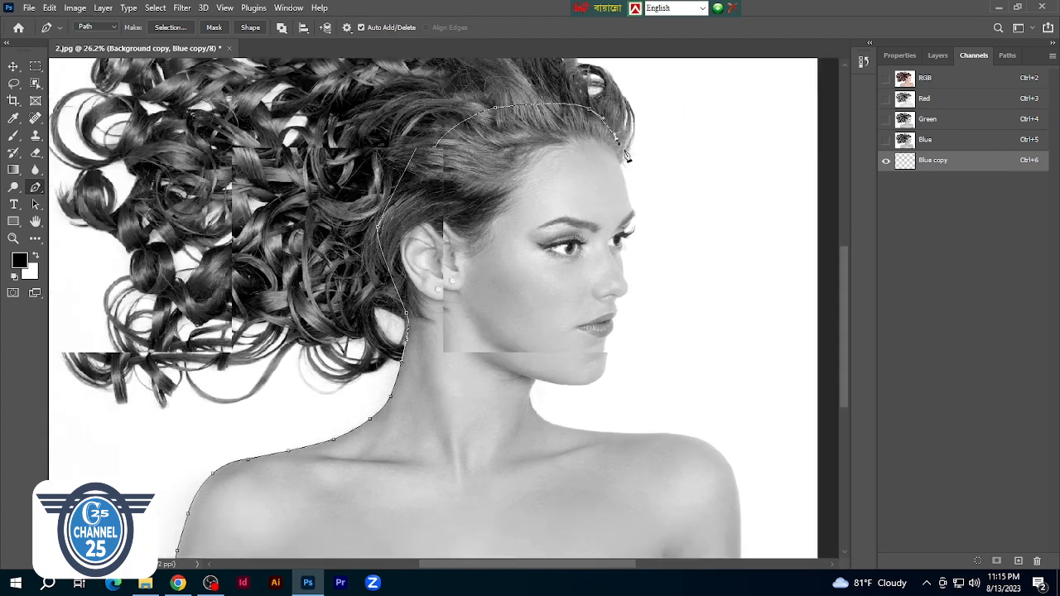
scroll(603, 253, up, 4)
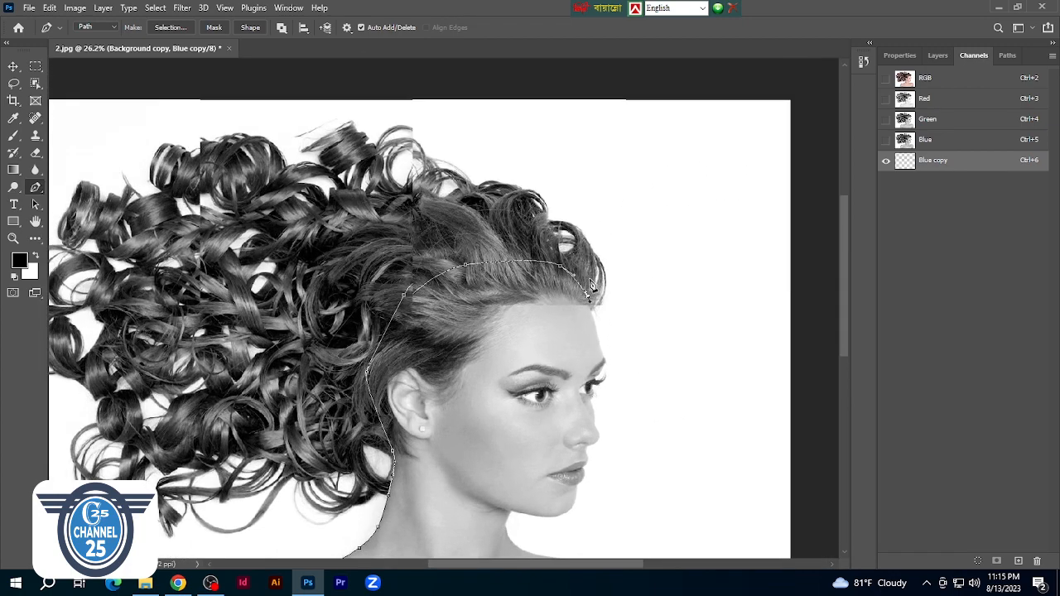
scroll(600, 298, up, 5)
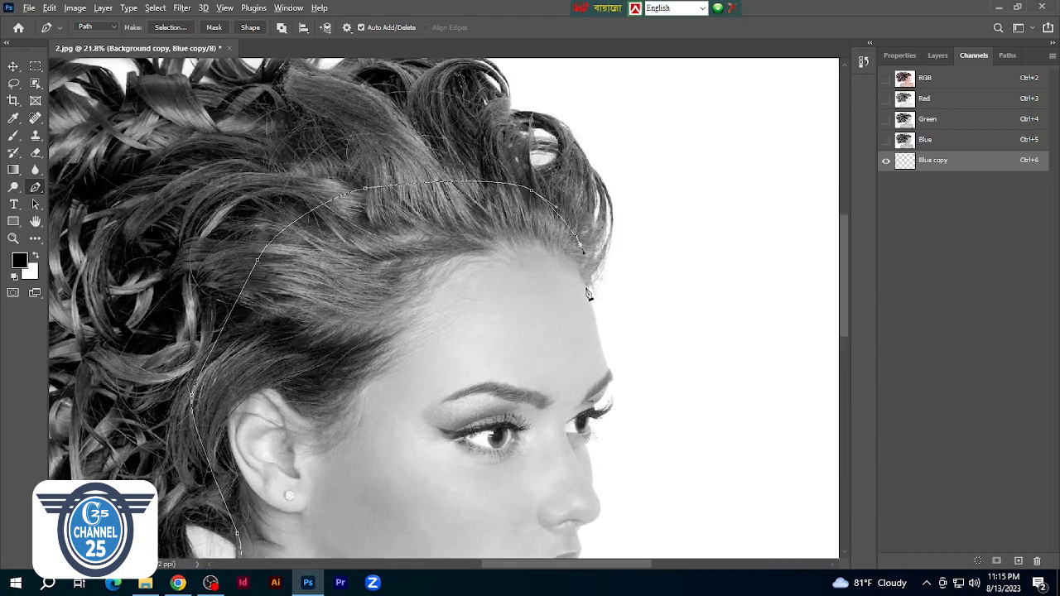
scroll(591, 294, up, 4)
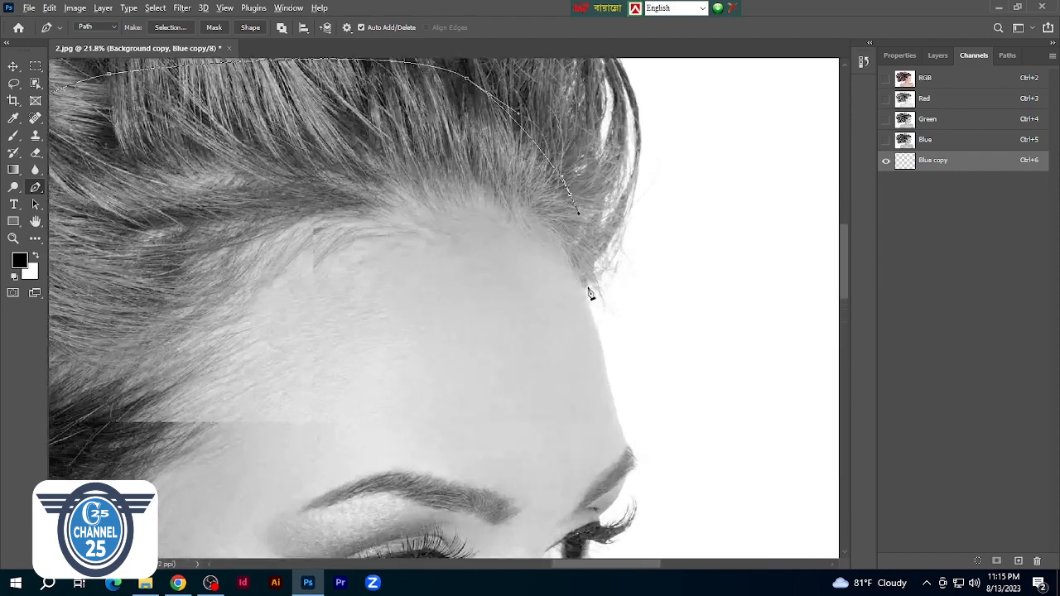
scroll(592, 312, up, 3)
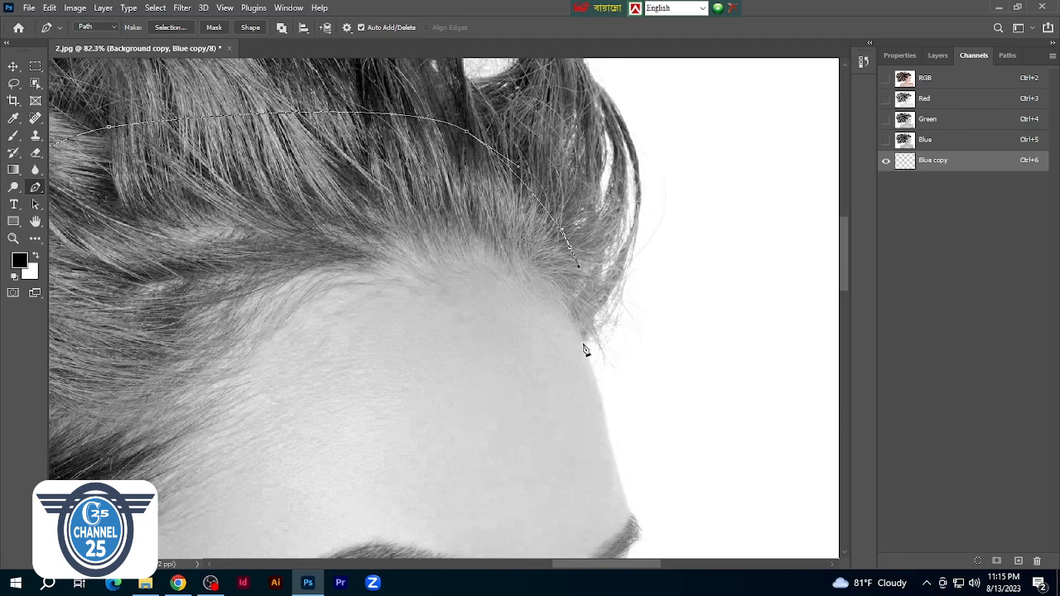
click(584, 349)
drag(582, 348, 586, 352)
Trace the upper forehead edge below the hairline with short curved segments
scroll(596, 356, down, 3)
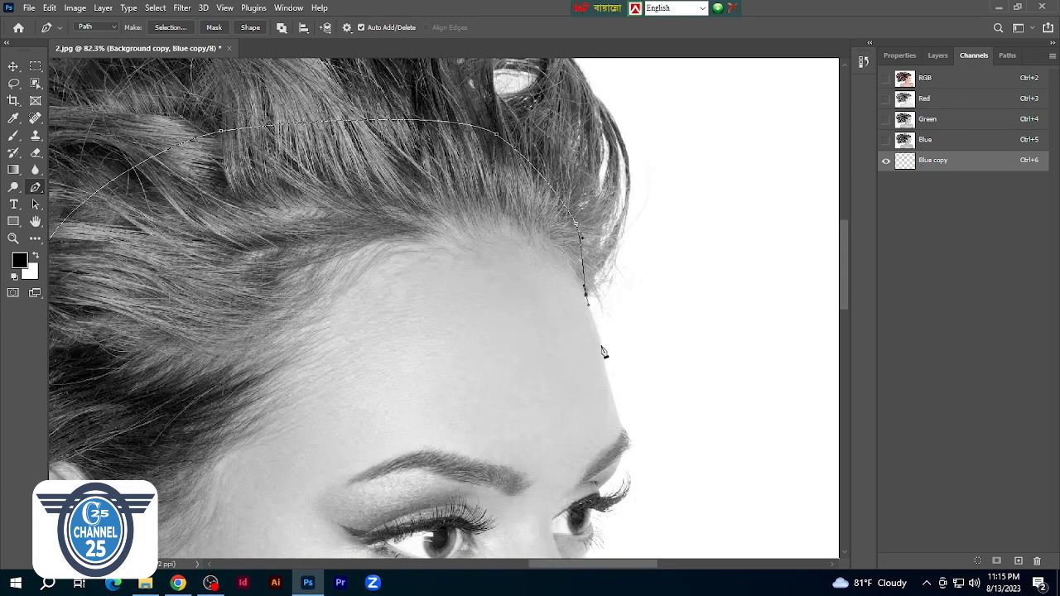
scroll(602, 351, up, 4)
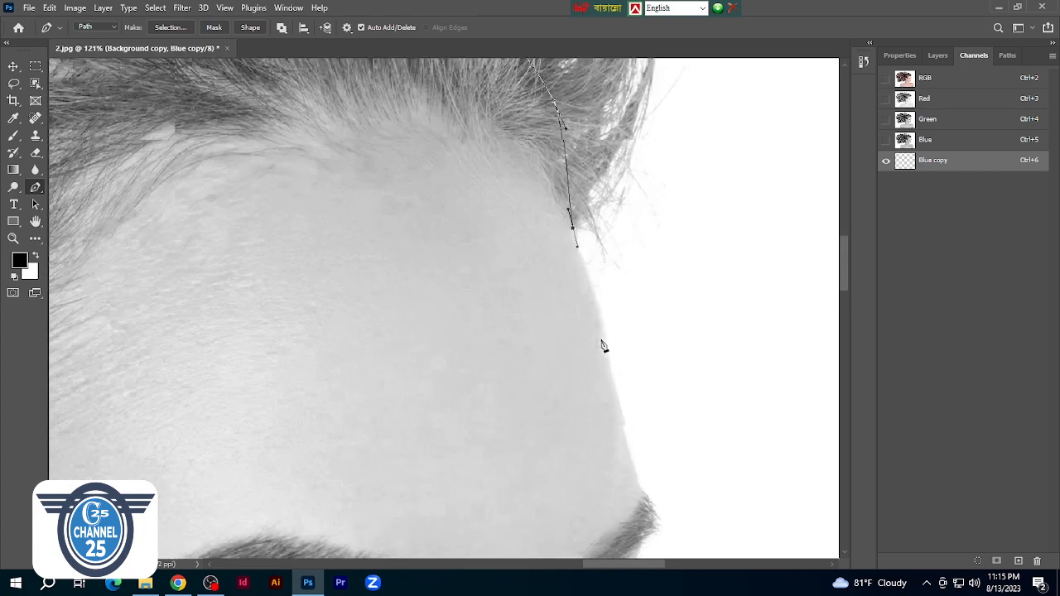
click(601, 313)
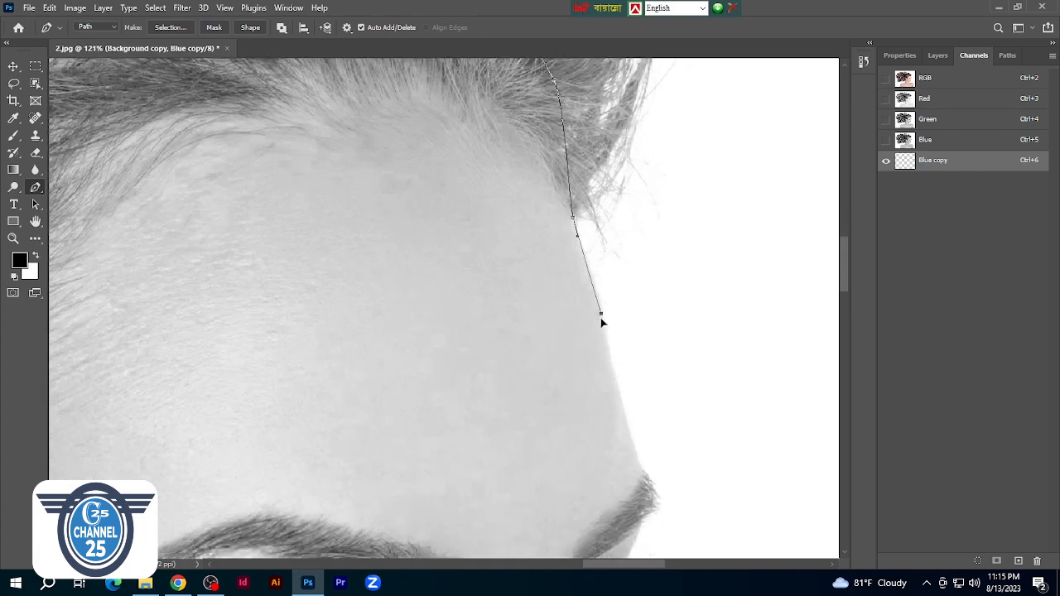
scroll(607, 334, down, 2)
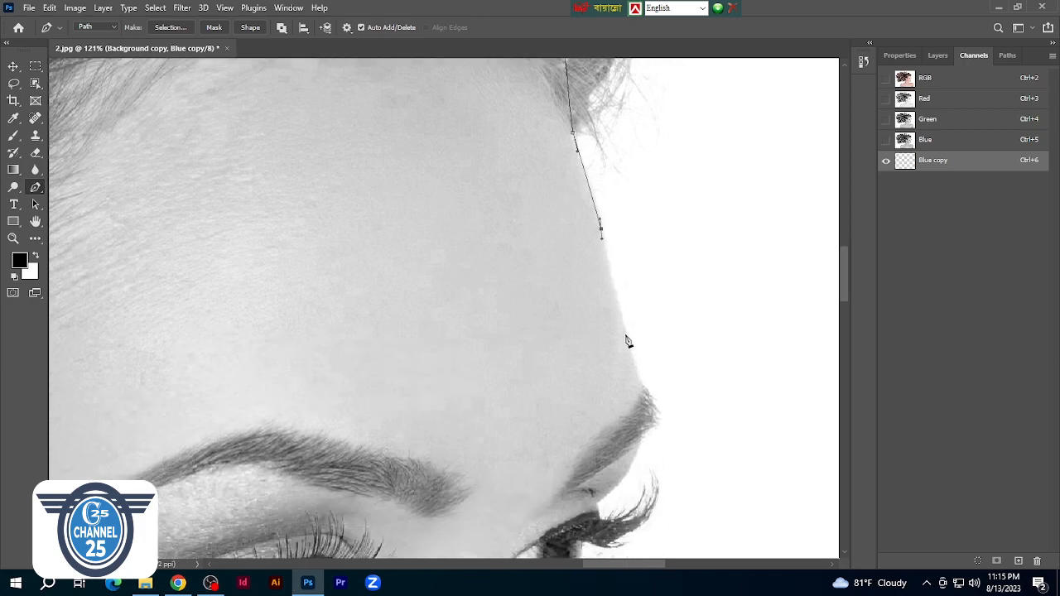
click(621, 312)
Extend the path down the lower forehead to the tip of the far eyebrow, adjusting the curve handle to fit the edge
scroll(632, 332, down, 1)
scroll(637, 333, down, 2)
scroll(638, 335, up, 5)
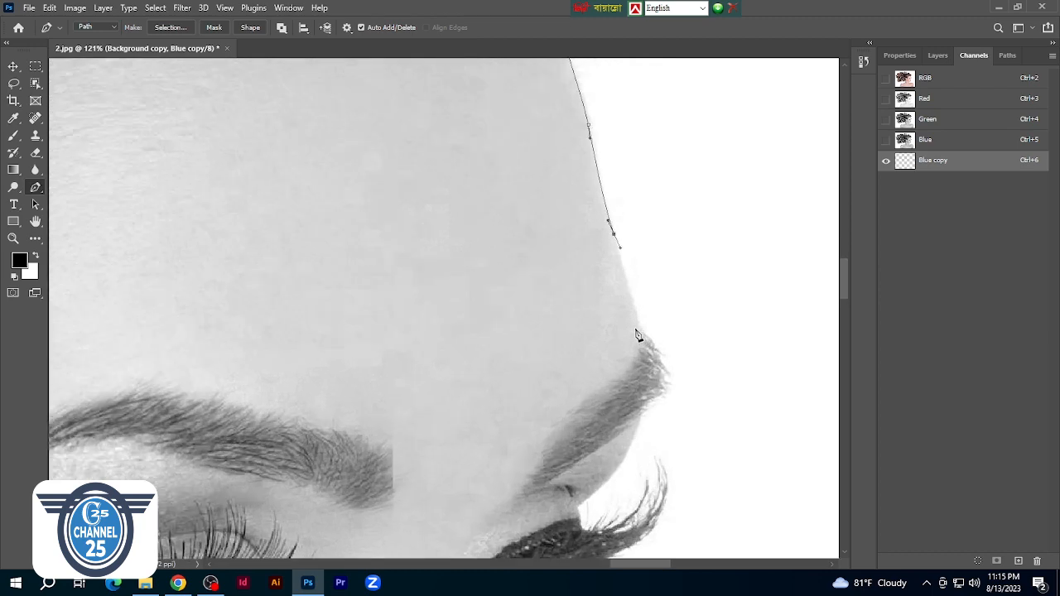
scroll(638, 334, up, 5)
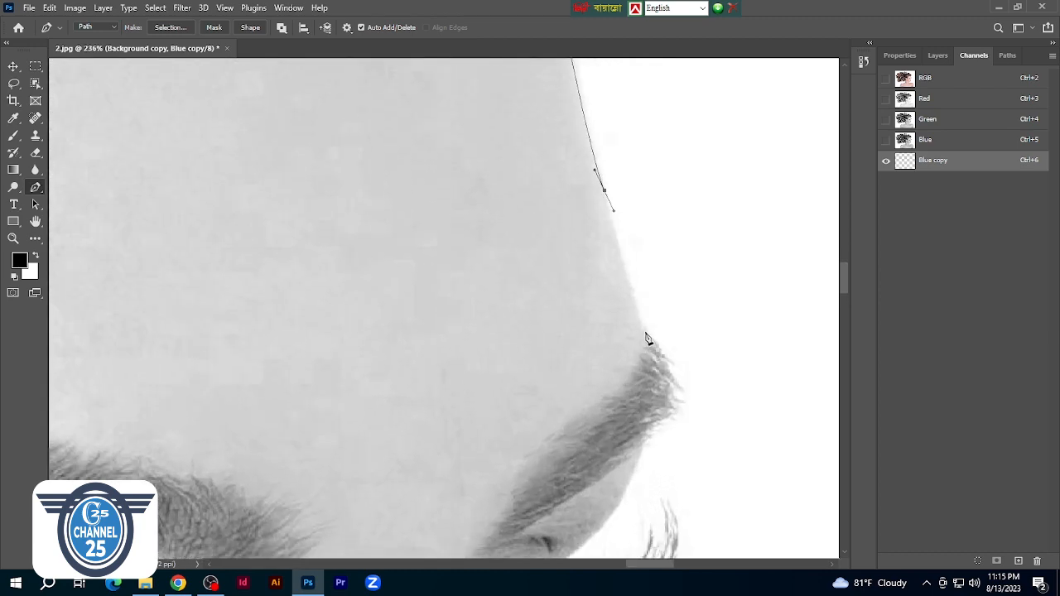
drag(645, 331, 653, 348)
scroll(621, 240, down, 2)
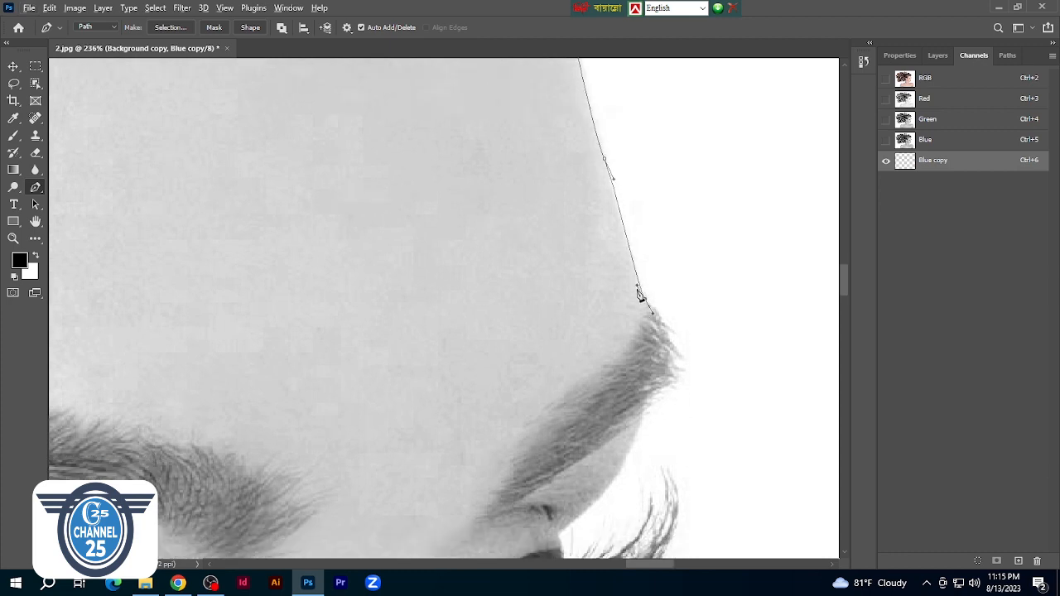
drag(636, 287, 628, 283)
key(ctrl+z)
Curve the path across the far eyebrow's outer end and along the brow bone to the upper eyelid notch
scroll(636, 288, down, 4)
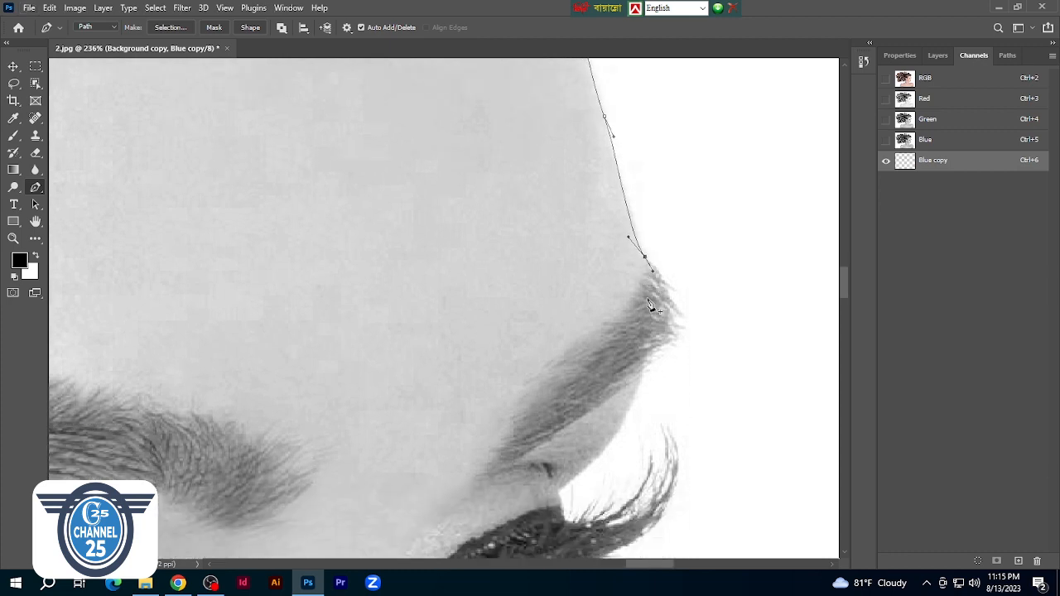
drag(638, 342, 627, 373)
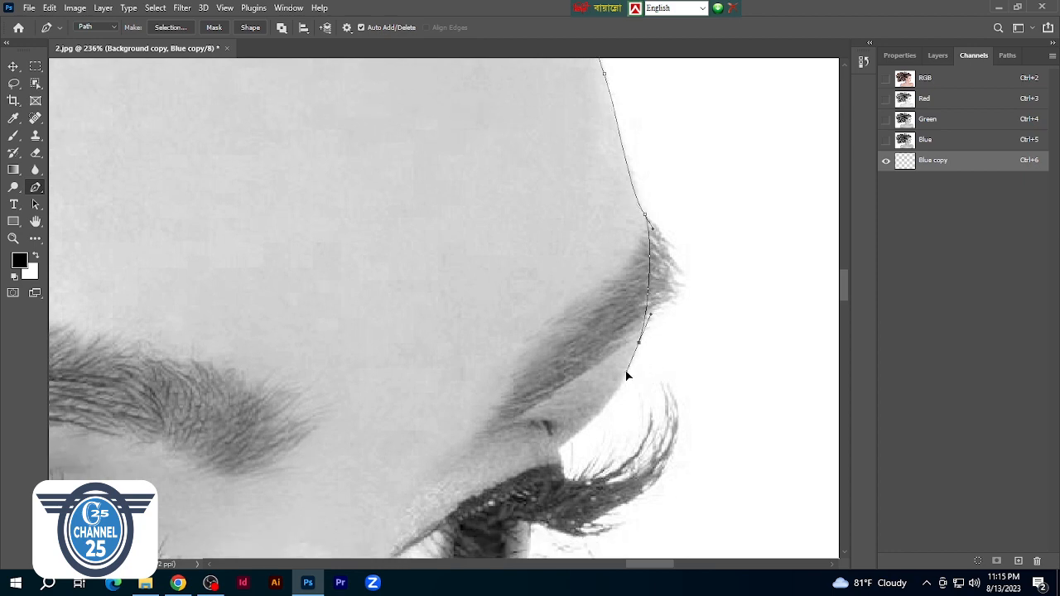
scroll(627, 373, down, 4)
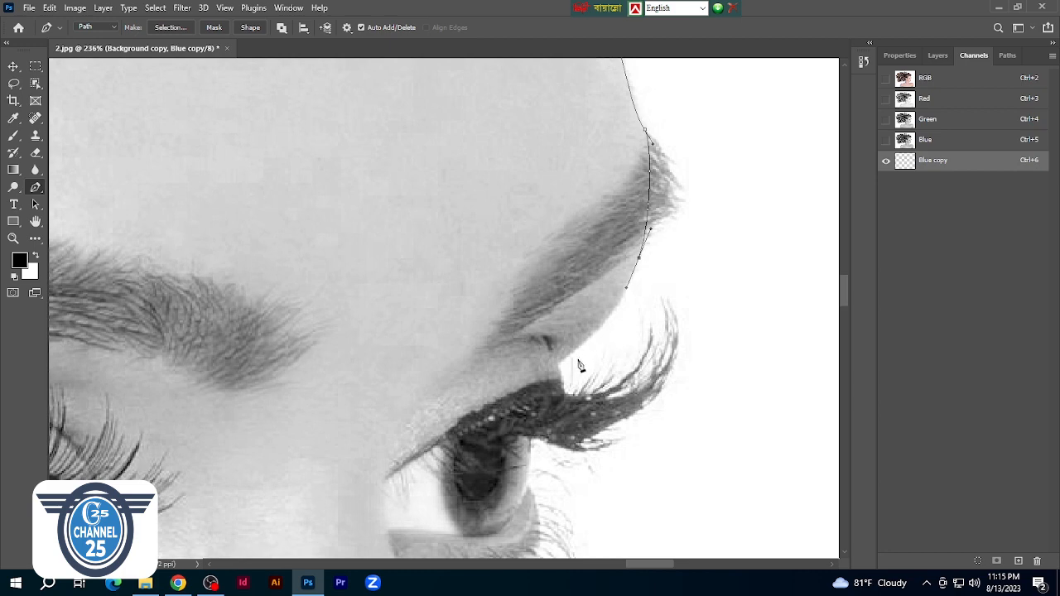
scroll(569, 350, down, 2)
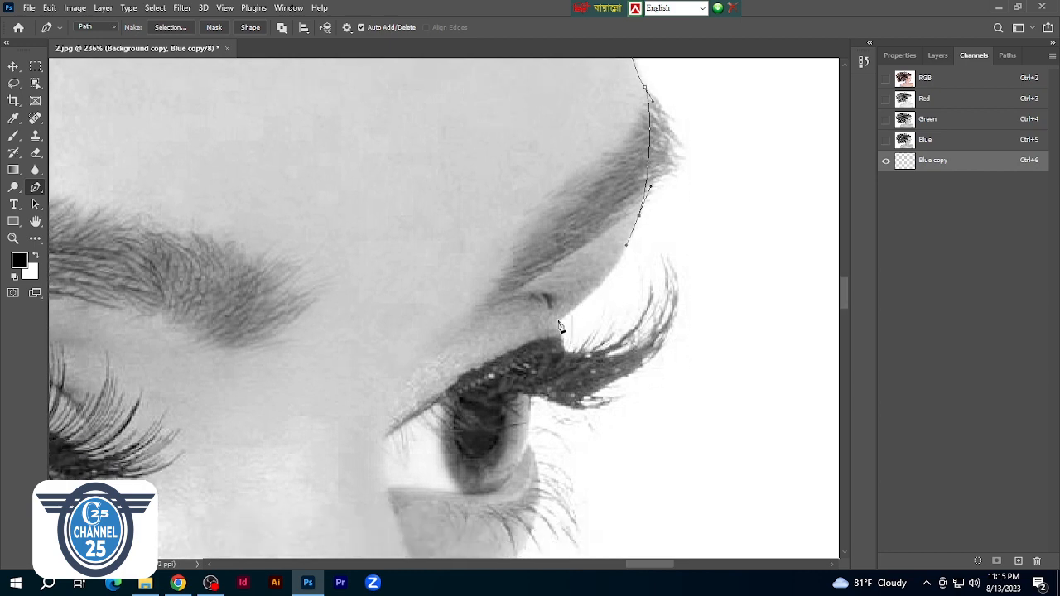
drag(545, 326, 611, 287)
Trace across the base of the far eye's upper lashes and down the front of the eyeball to the lower eyelid
scroll(585, 307, down, 2)
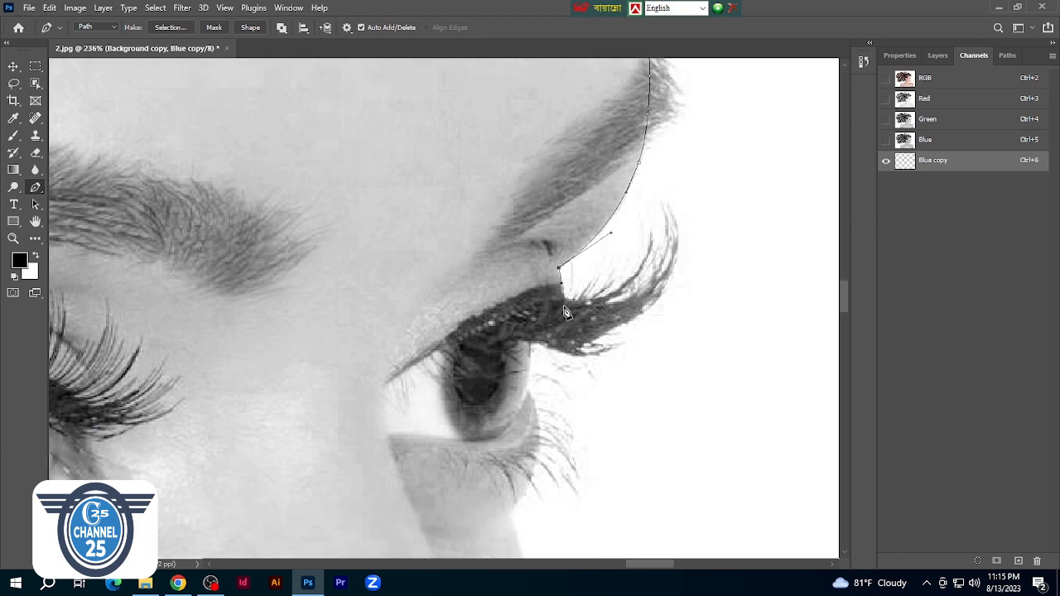
scroll(567, 315, up, 2)
drag(524, 339, 545, 340)
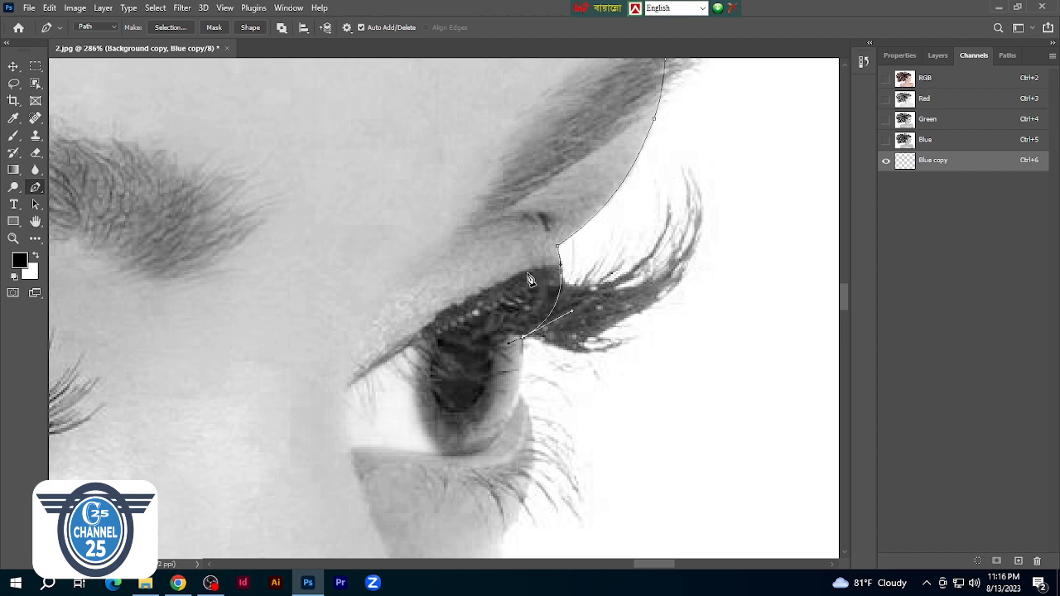
scroll(553, 291, down, 2)
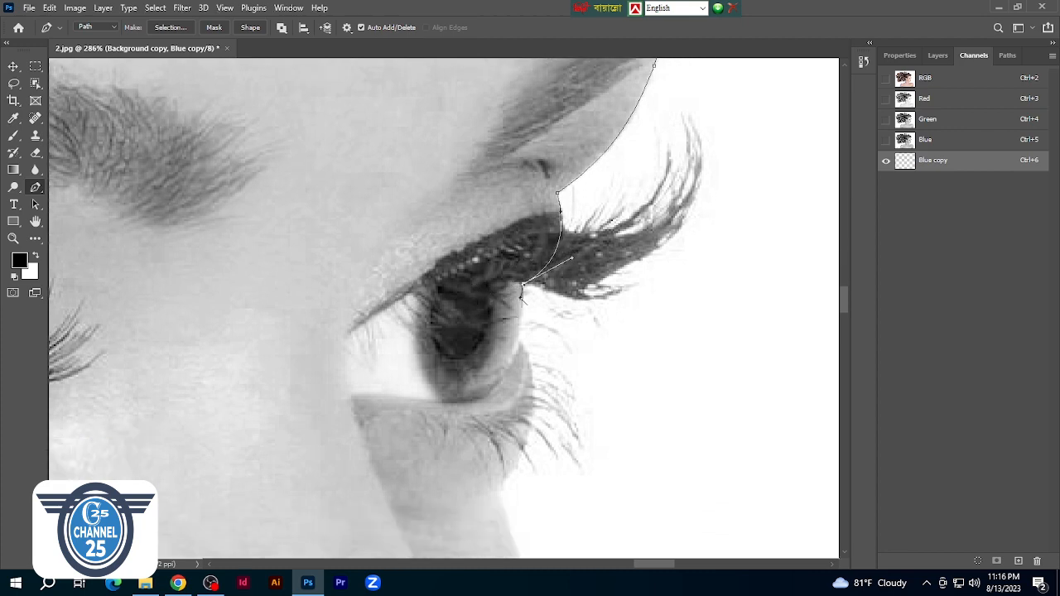
drag(517, 358, 525, 331)
scroll(534, 347, down, 2)
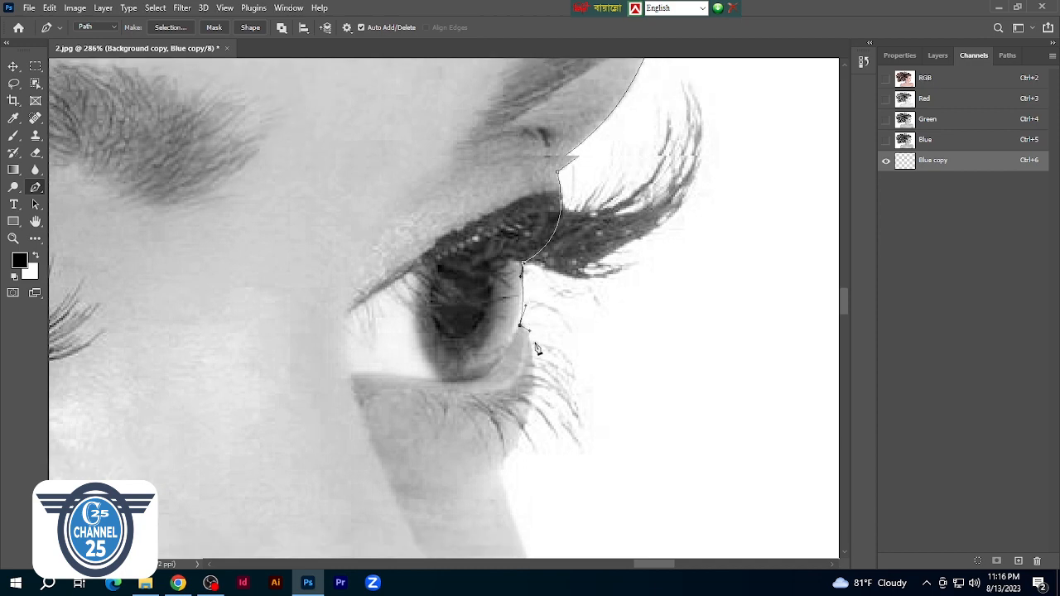
Trace around the far eye's lower eyelid, cutting across the lashes, to the notch above the cheek
drag(534, 336, 534, 350)
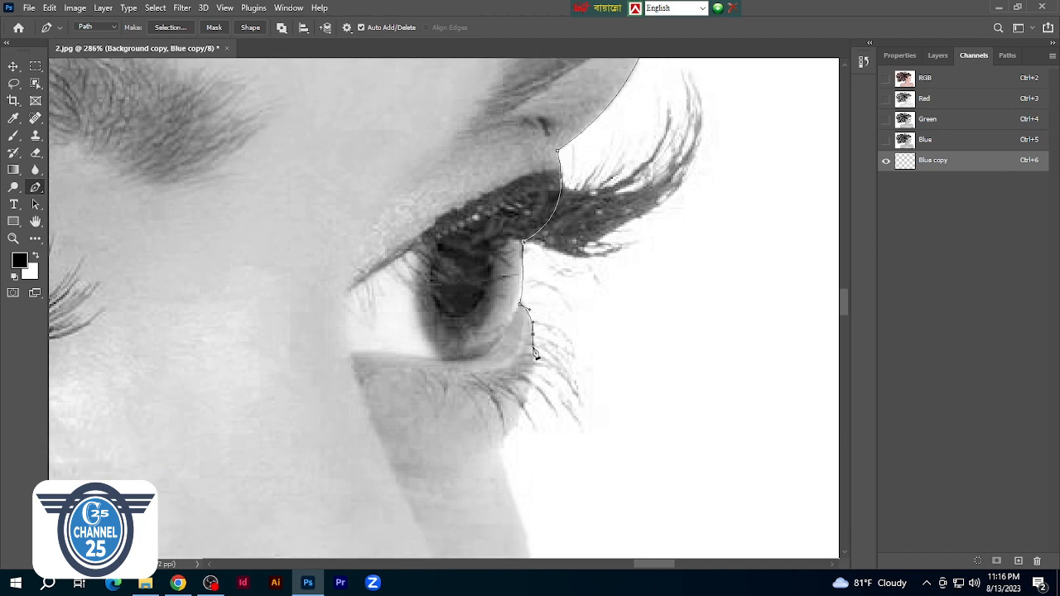
scroll(535, 353, down, 5)
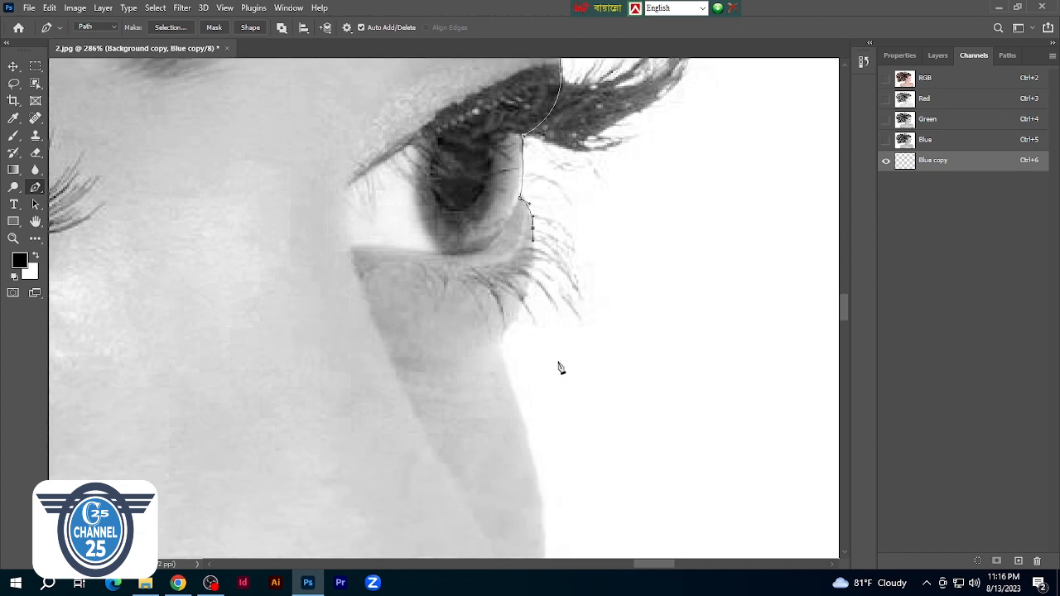
drag(500, 339, 528, 318)
scroll(522, 308, down, 2)
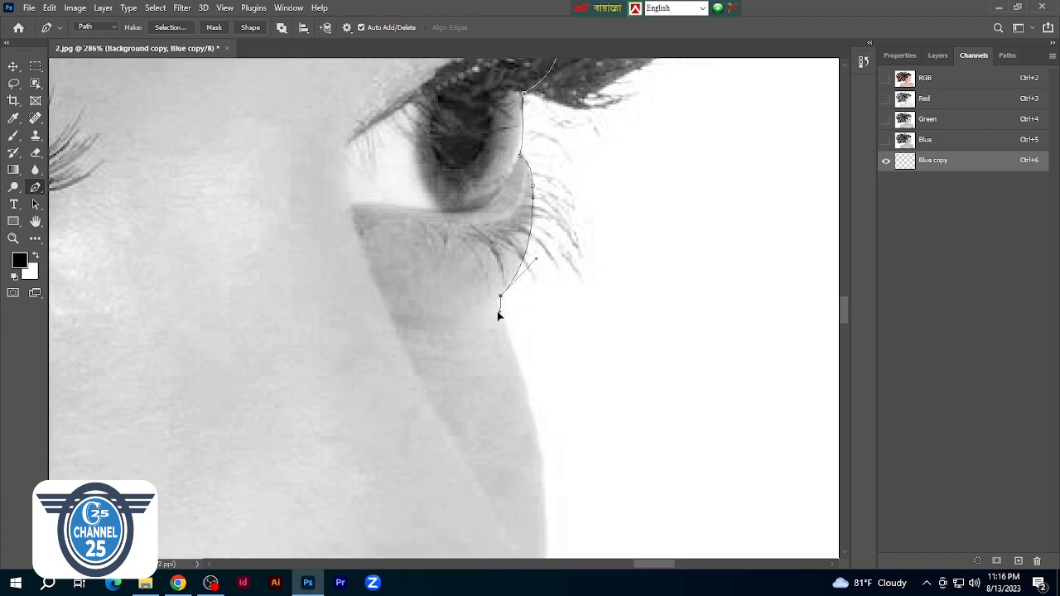
Trace the far cheek edge down from the under-eye notch to where it meets the nose, refining the curve handles
scroll(515, 330, down, 4)
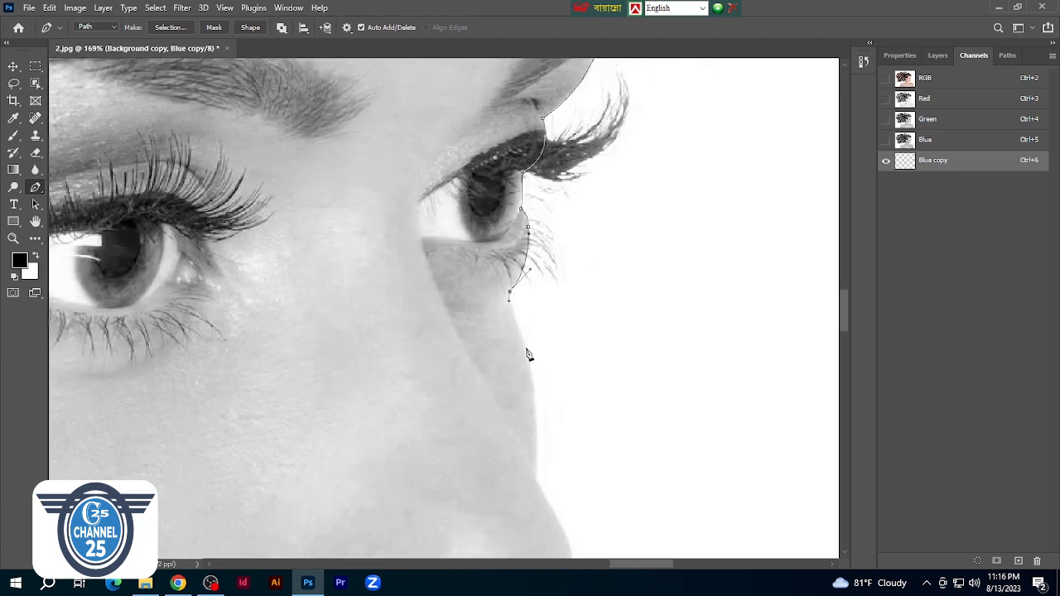
scroll(527, 353, up, 2)
click(524, 348)
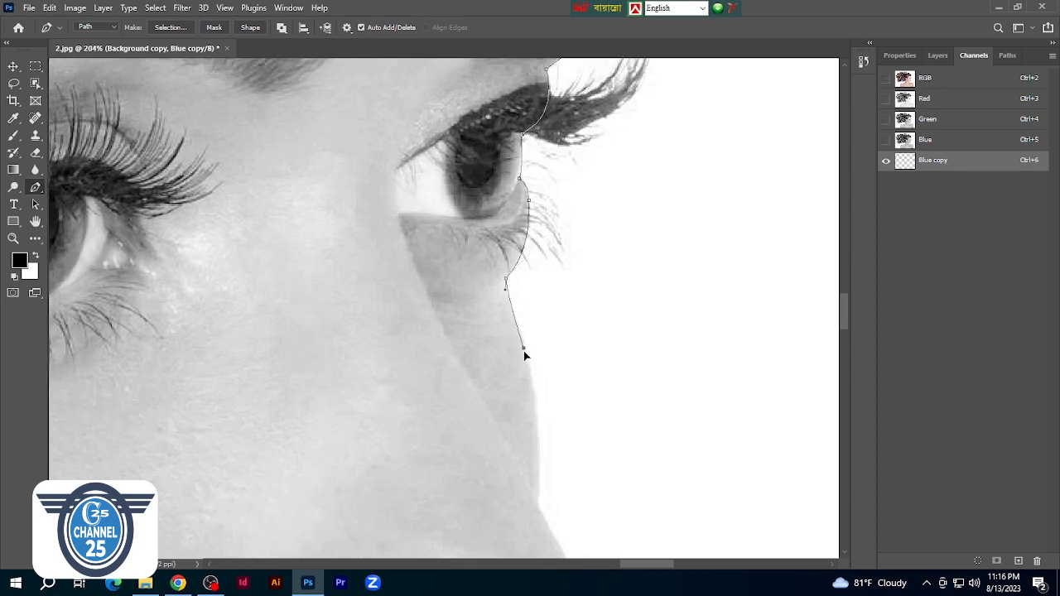
drag(526, 358, 526, 358)
scroll(527, 358, down, 1)
scroll(541, 365, down, 3)
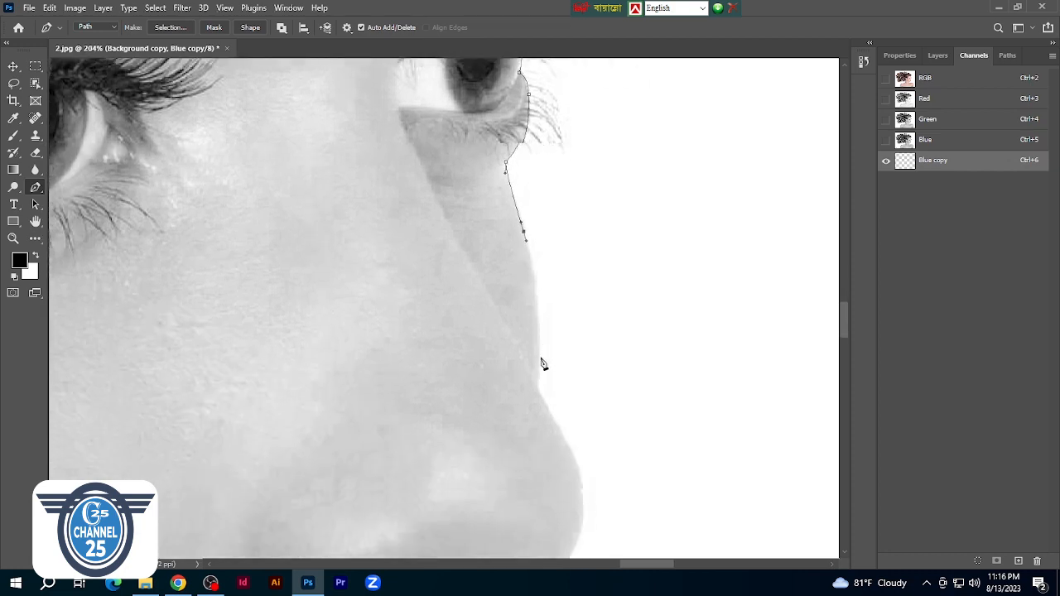
drag(539, 302, 539, 312)
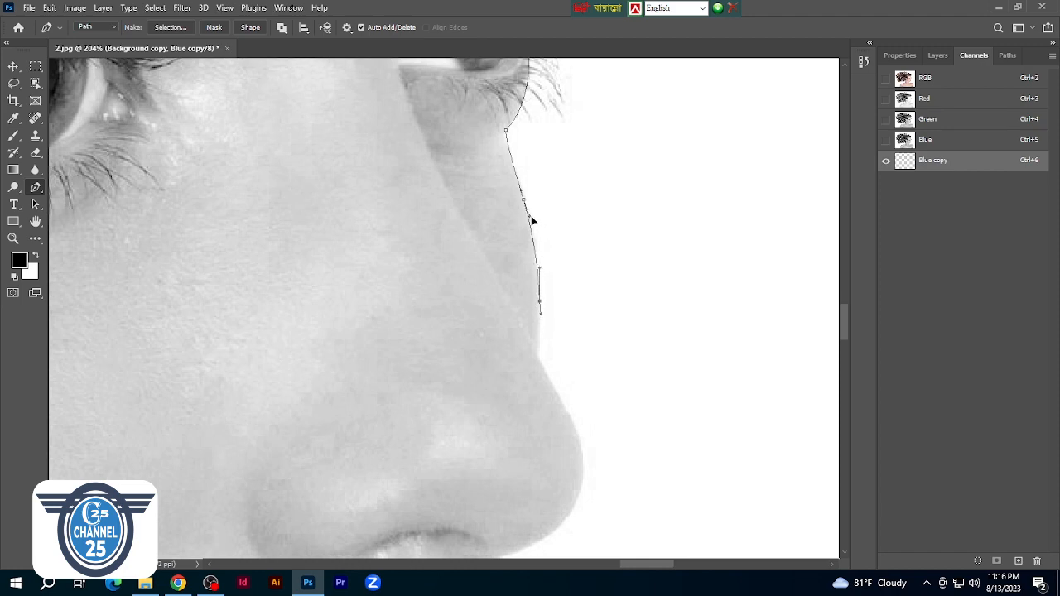
scroll(525, 339, down, 2)
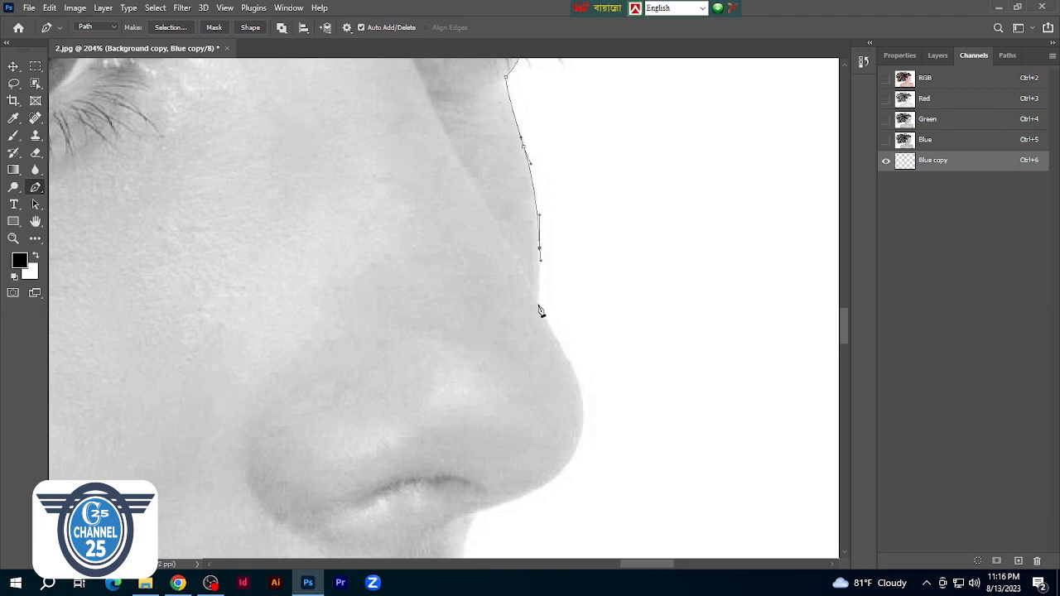
drag(539, 304, 538, 313)
Continue the path down the bridge of the nose and curve it around the rounded nose tip
scroll(577, 346, down, 2)
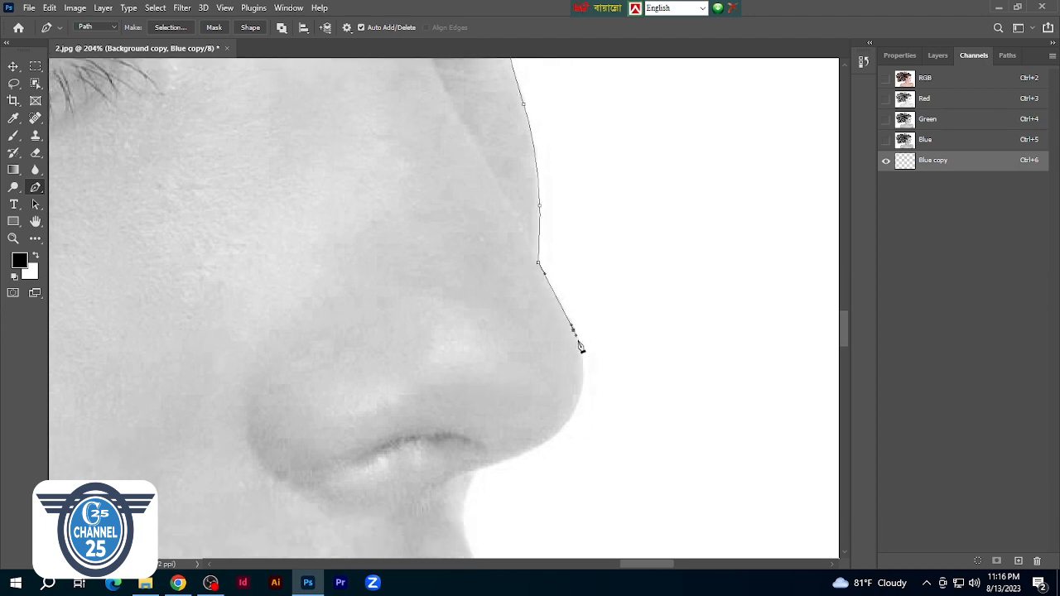
scroll(578, 342, down, 4)
click(572, 318)
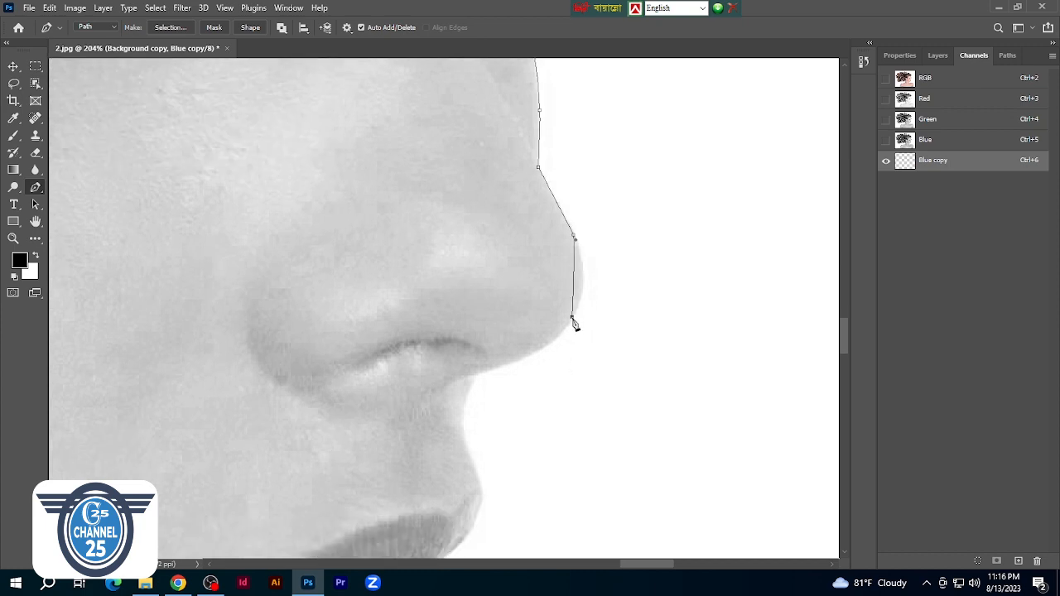
drag(572, 318, 594, 292)
Curve the path along the underside of the nose to the upper lip area and redirect the outgoing handle downwards
scroll(491, 343, down, 2)
scroll(492, 343, up, 2)
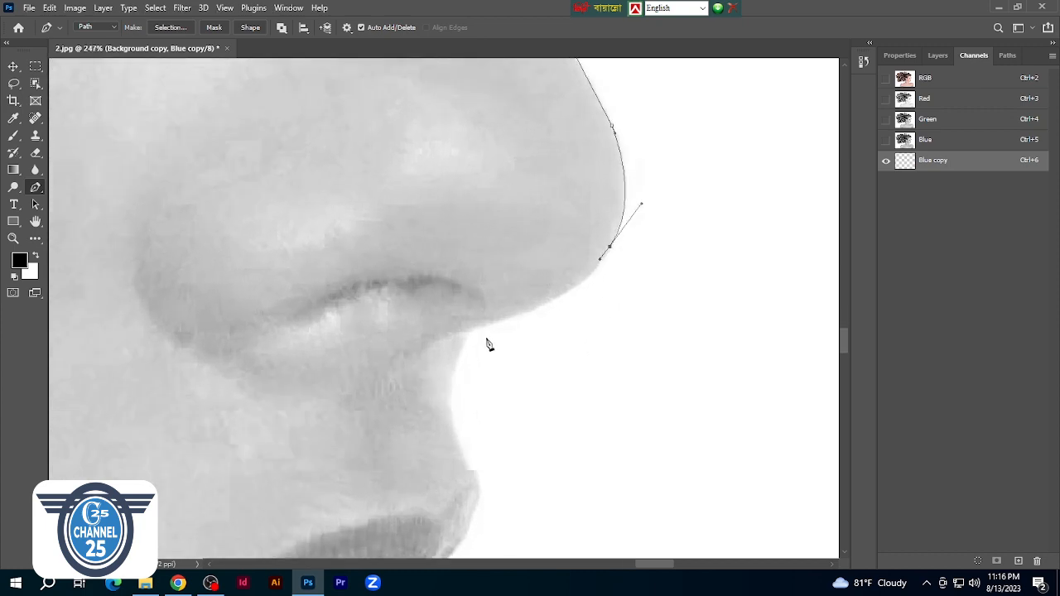
drag(462, 335, 598, 293)
scroll(466, 331, down, 2)
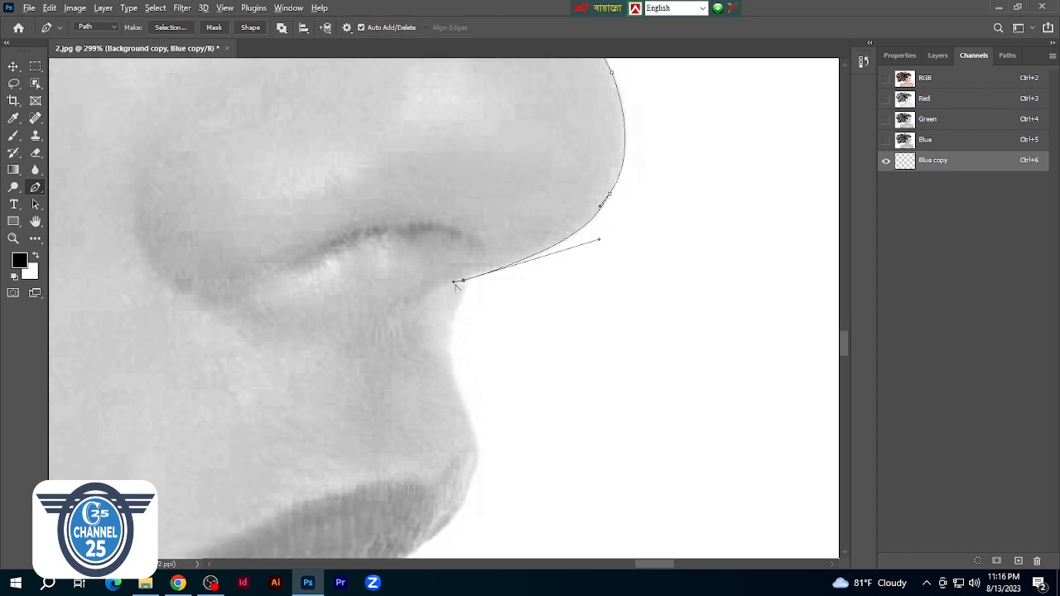
drag(453, 283, 460, 293)
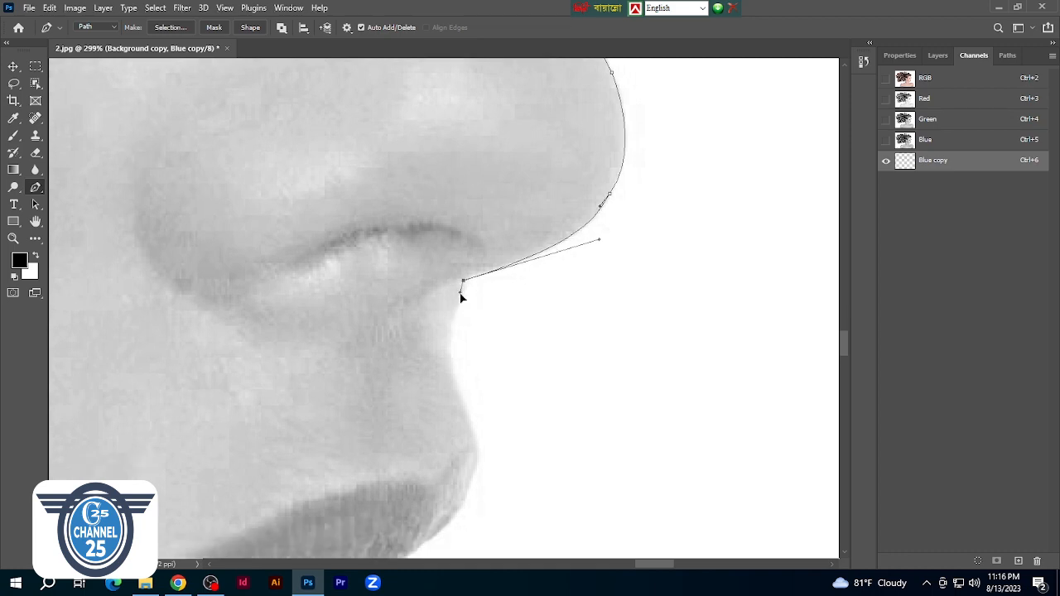
click(447, 343)
scroll(453, 369, down, 2)
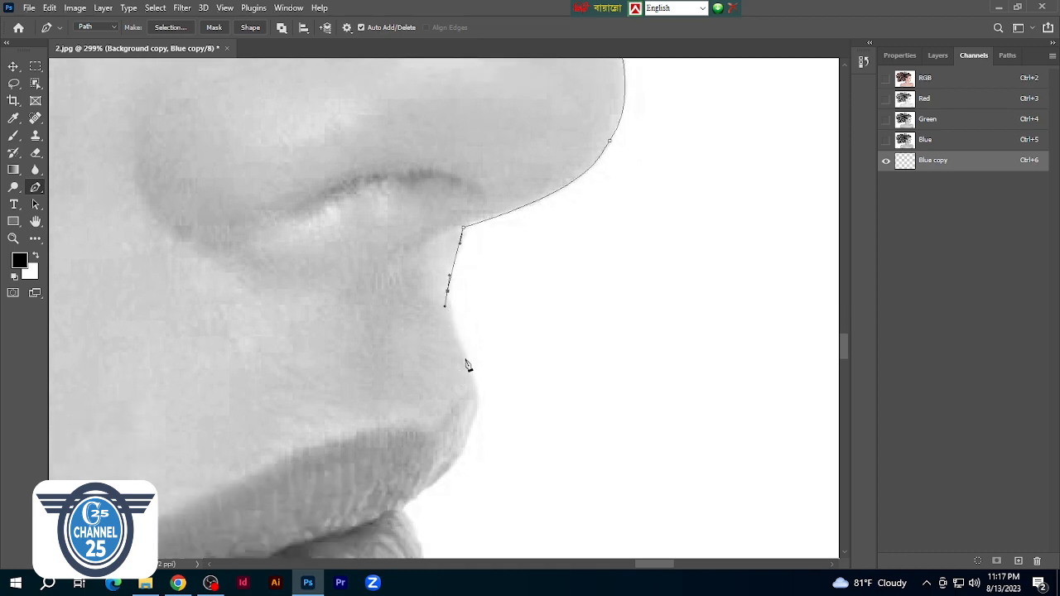
drag(465, 358, 471, 372)
scroll(471, 375, down, 3)
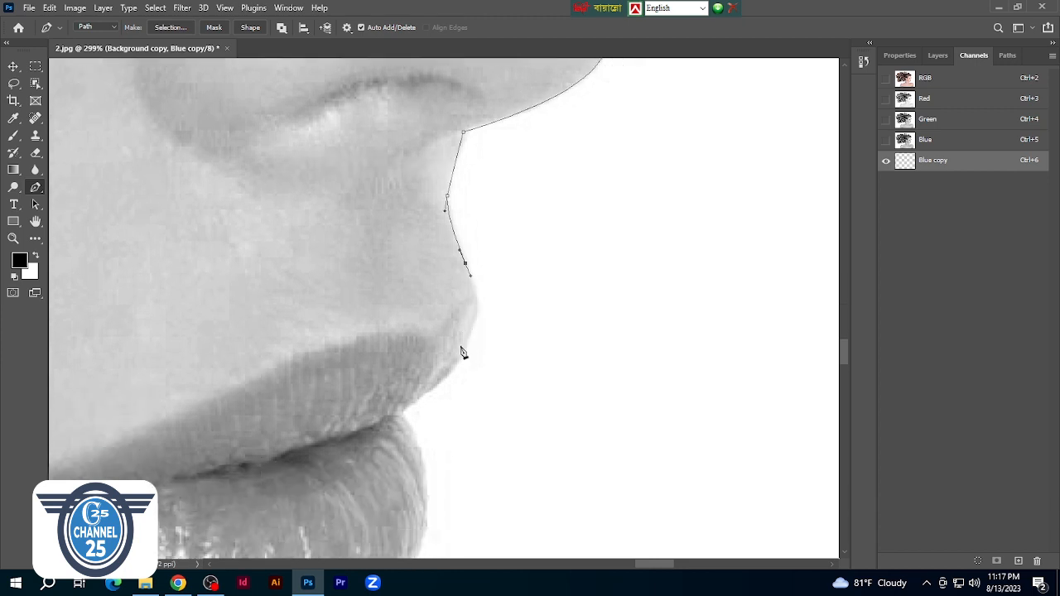
key(ctrl+z)
key(ctrl+z)
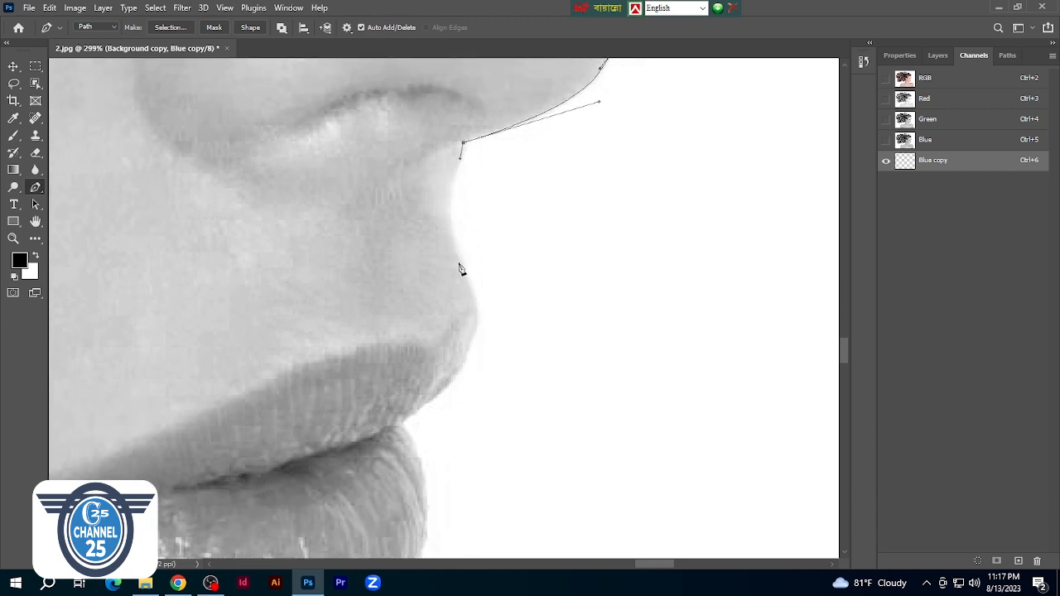
Undo the last anchor under the nose and place a new curve anchor slightly nearer the nose tip, following the nose's underside
scroll(479, 224, up, 1)
key(ctrl+z)
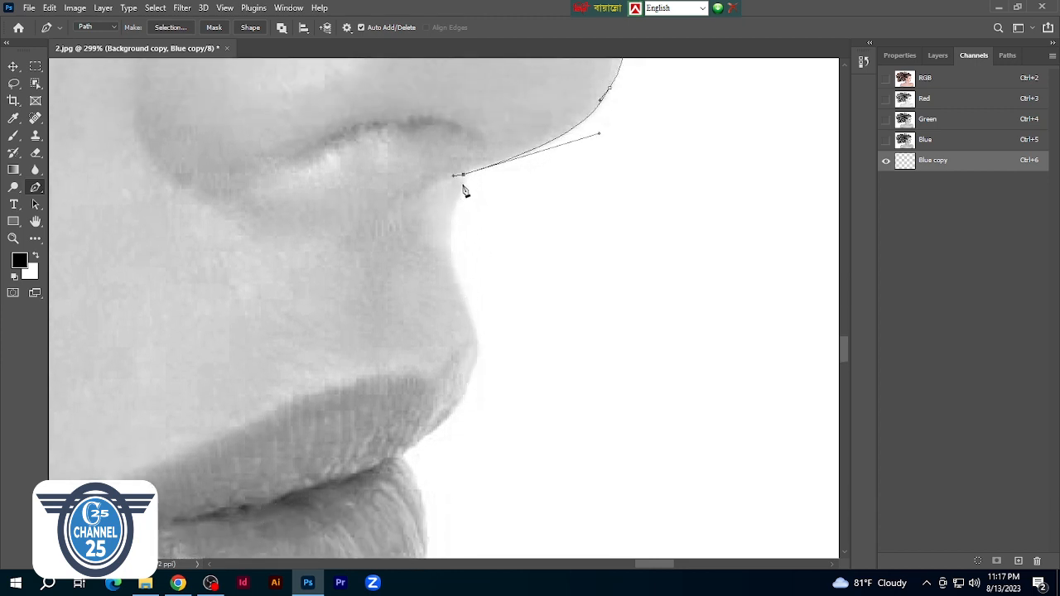
key(ctrl+z)
key(ctrl+z)
drag(477, 169, 594, 139)
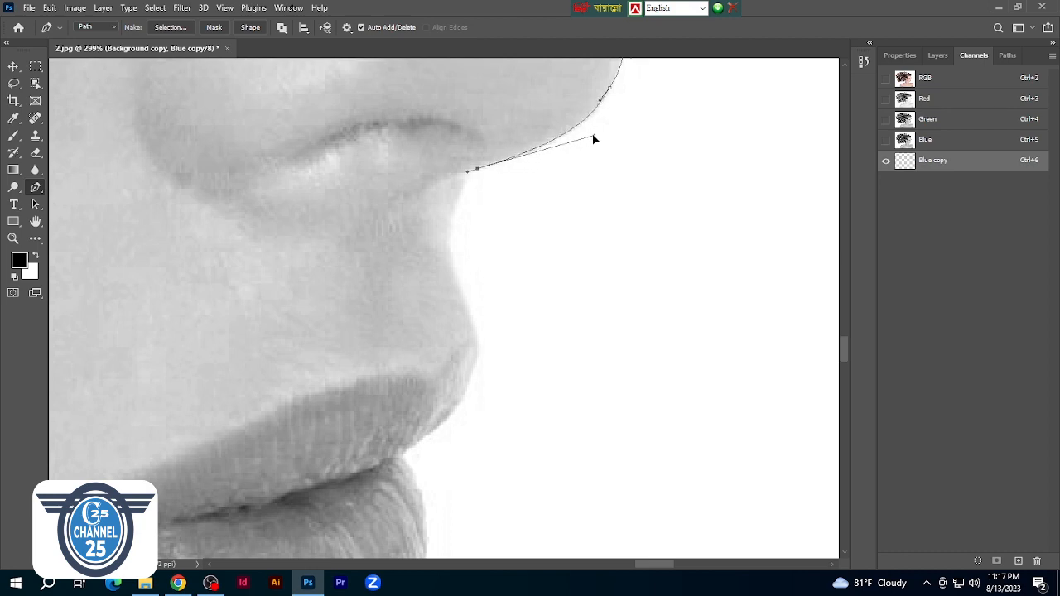
Trace the path from the base of the nose down the profile above the mouth and around the front of the upper lip
click(456, 204)
scroll(461, 265, down, 2)
click(461, 259)
drag(464, 267, 462, 293)
scroll(472, 305, down, 3)
scroll(465, 309, up, 1)
scroll(466, 327, down, 3)
key(ctrl+z)
key(ctrl+z)
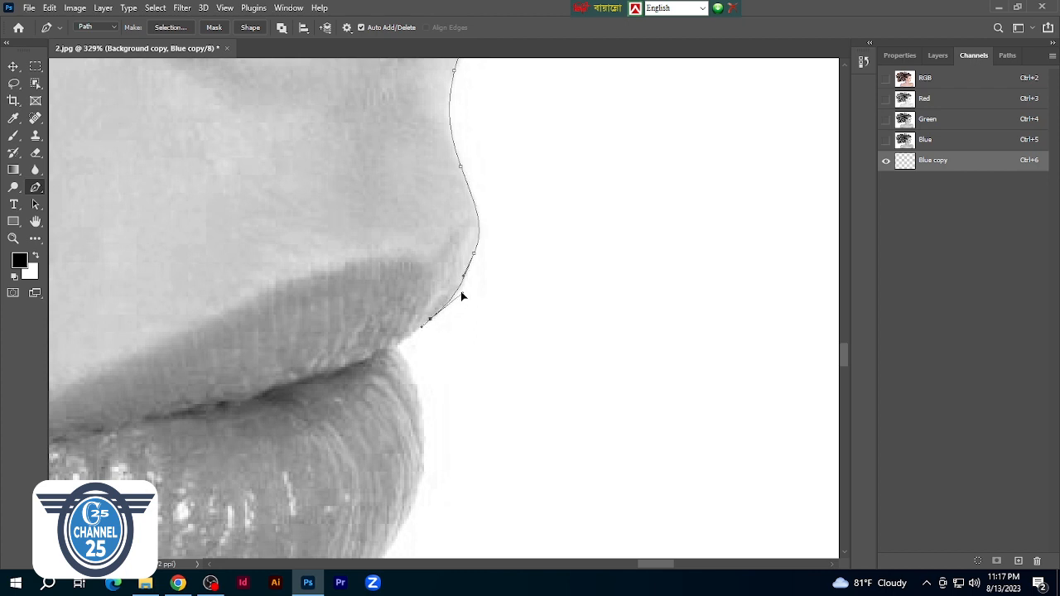
Continue the path through the parting of the lips and around the lower lip to the notch above the chin
scroll(414, 323, down, 2)
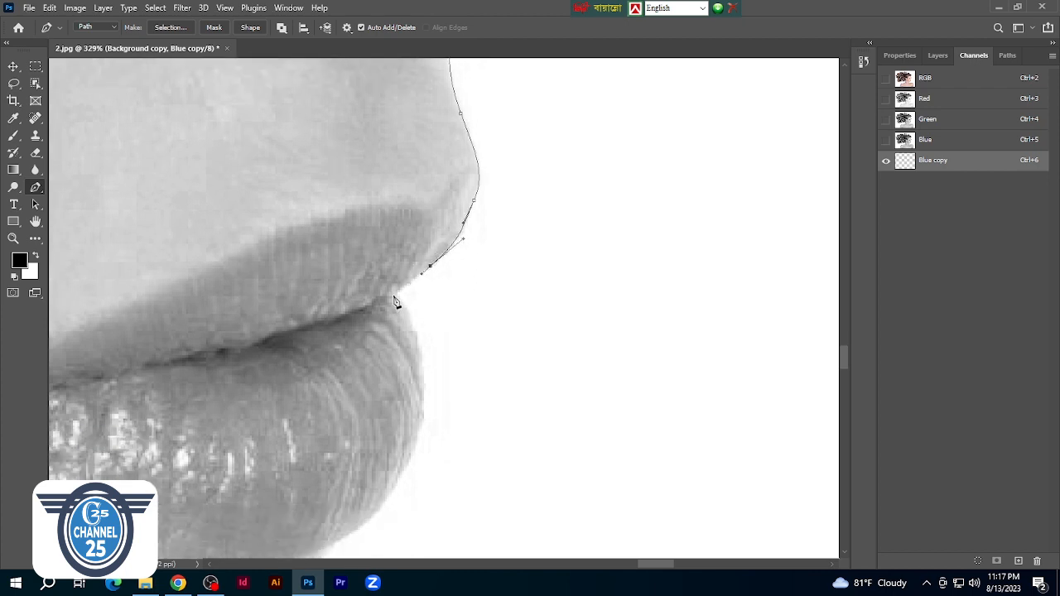
click(395, 298)
scroll(406, 308, down, 2)
mouse_move(419, 302)
mouse_down()
mouse_move(412, 350)
mouse_move(430, 299)
mouse_up()
scroll(422, 332, down, 2)
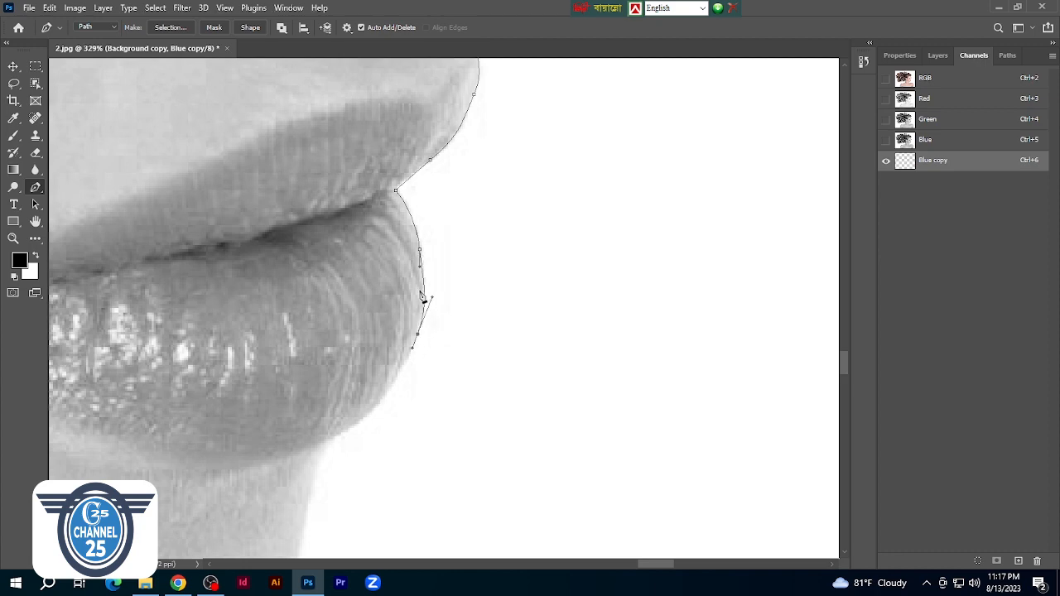
scroll(425, 298, down, 4)
scroll(351, 348, down, 4)
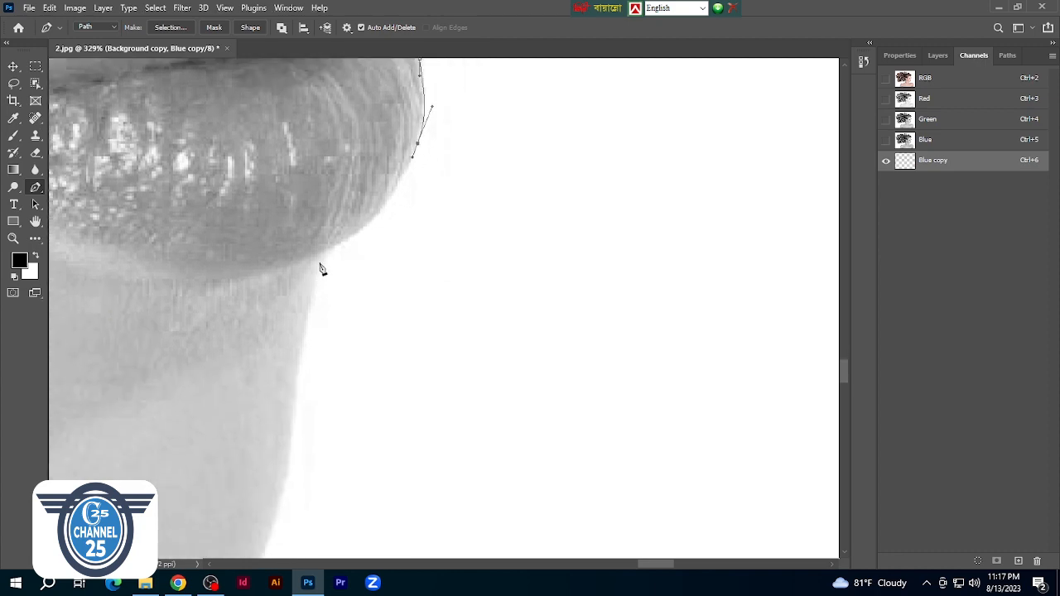
drag(323, 253, 394, 216)
Trace down from the notch below the lower lip along the upper front of the chin, refining the curve handles
scroll(323, 271, down, 6)
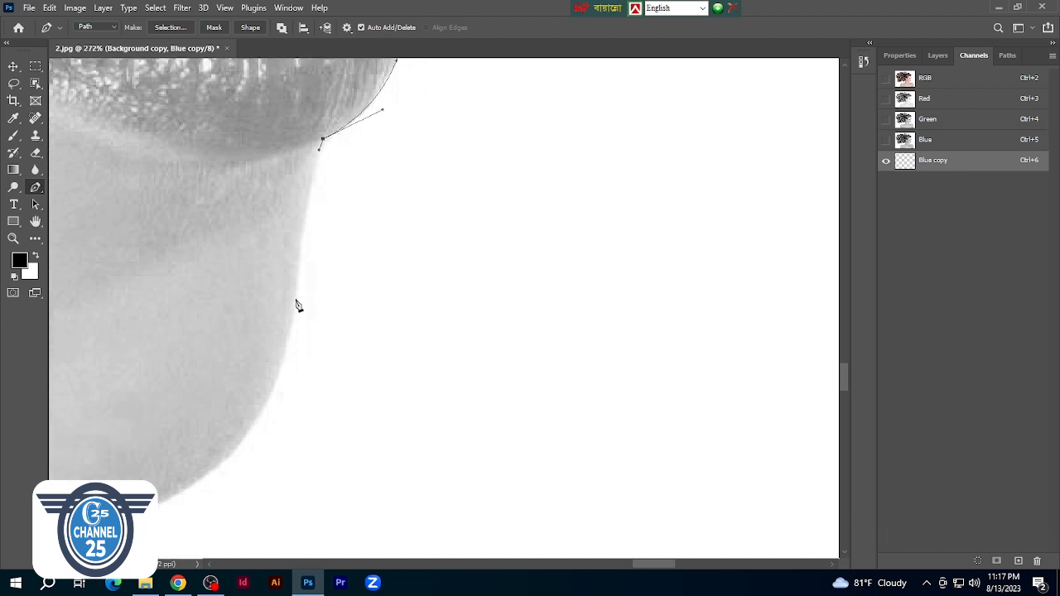
click(294, 297)
drag(291, 319, 291, 323)
drag(319, 149, 313, 158)
Curve the path around the front of the chin onto its underside, adjusting the handles to fit the edge
scroll(348, 295, down, 3)
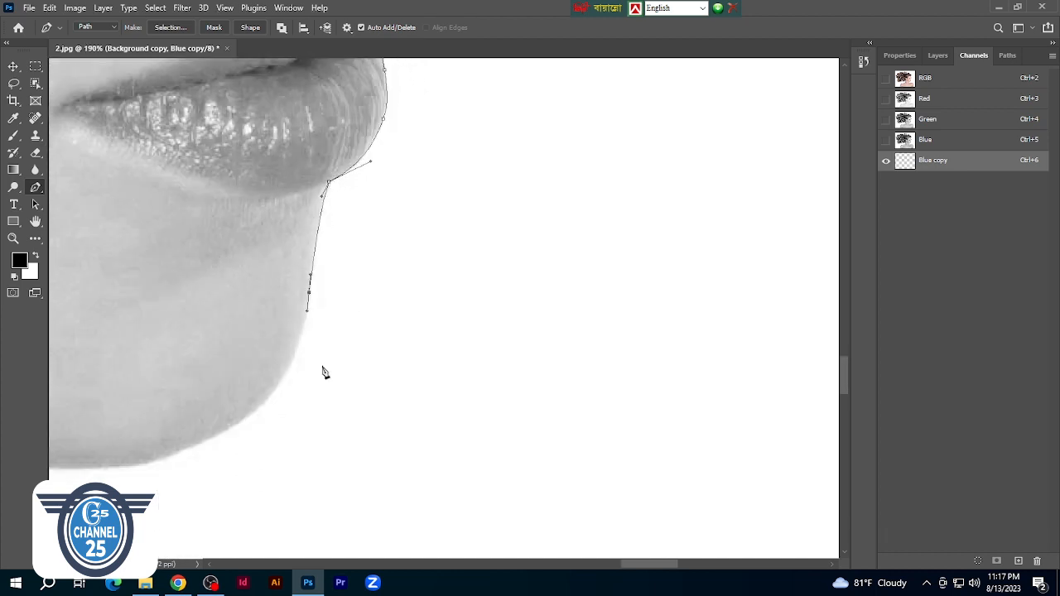
scroll(335, 406, up, 3)
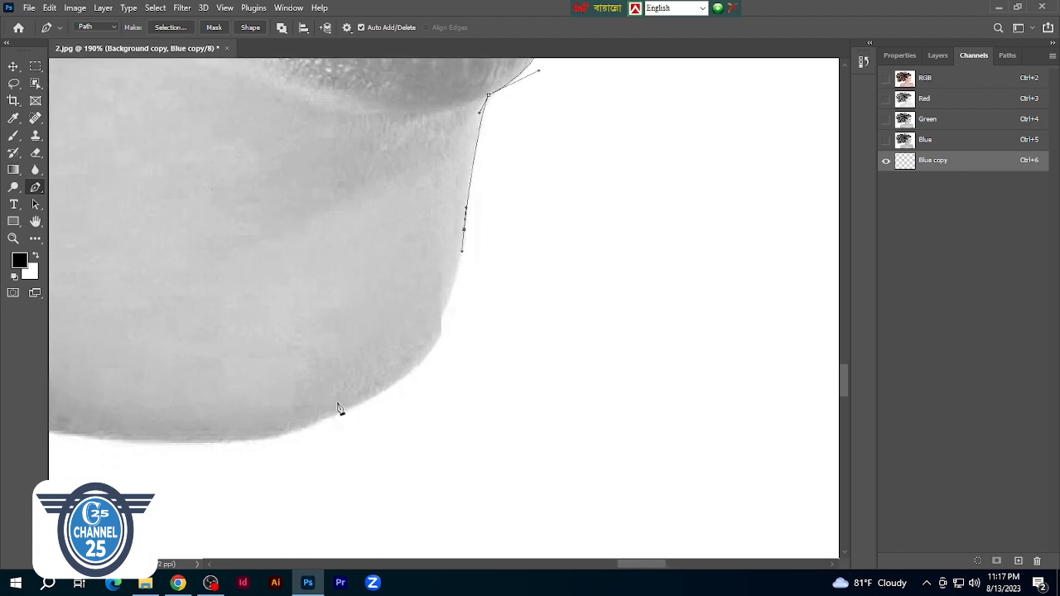
scroll(507, 346, down, 1)
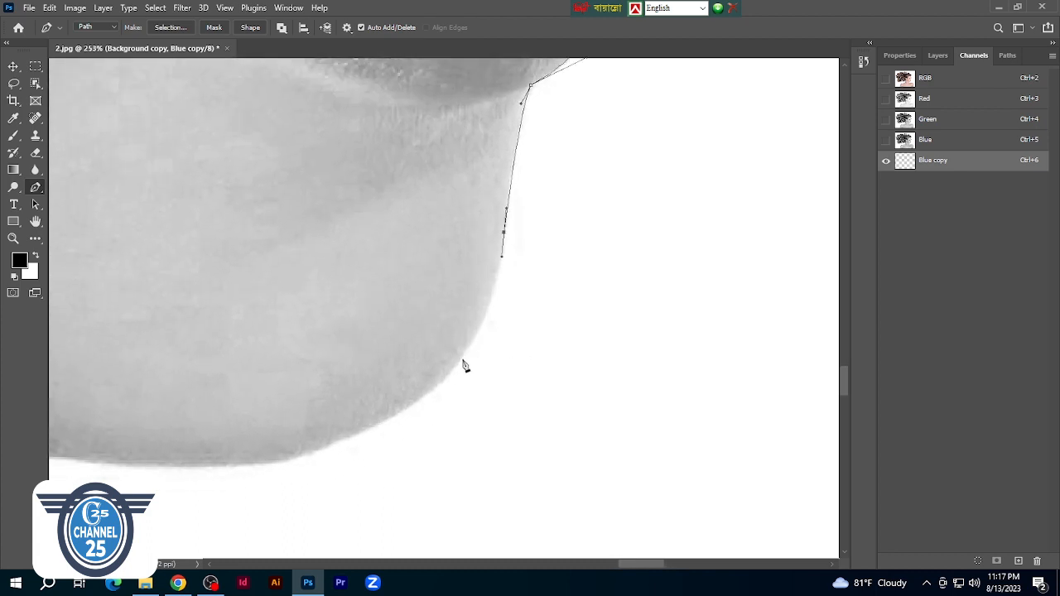
drag(474, 339, 460, 355)
key(ctrl+z)
scroll(462, 336, down, 4)
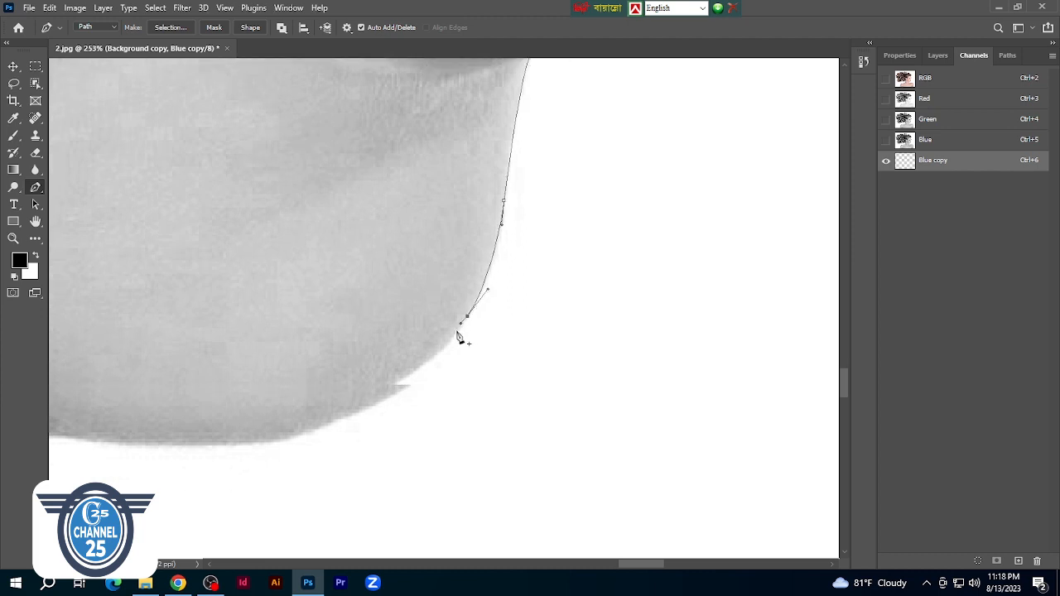
click(372, 330)
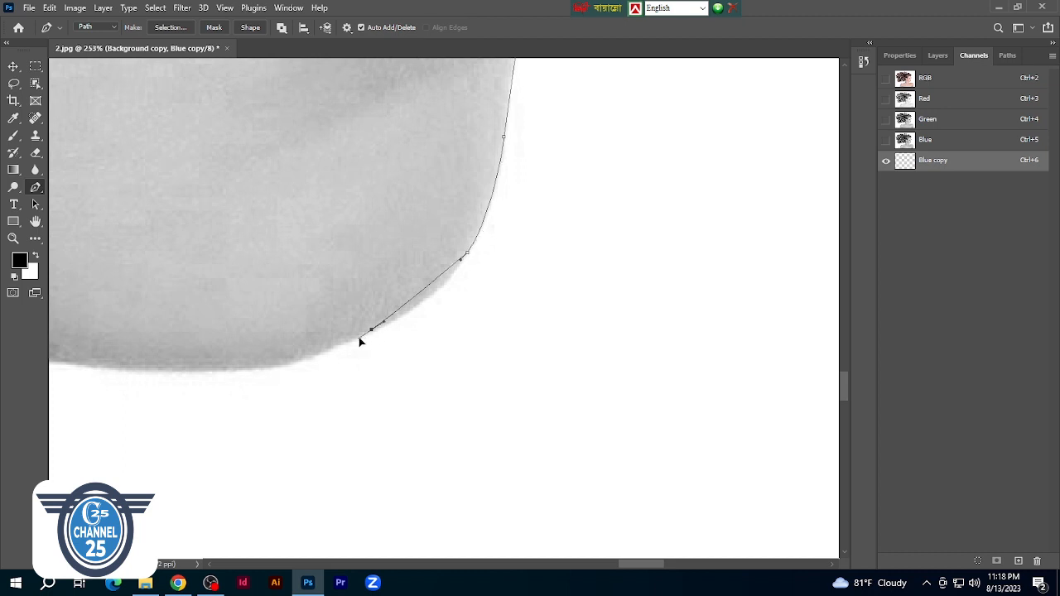
drag(385, 325, 439, 305)
drag(308, 380, 360, 374)
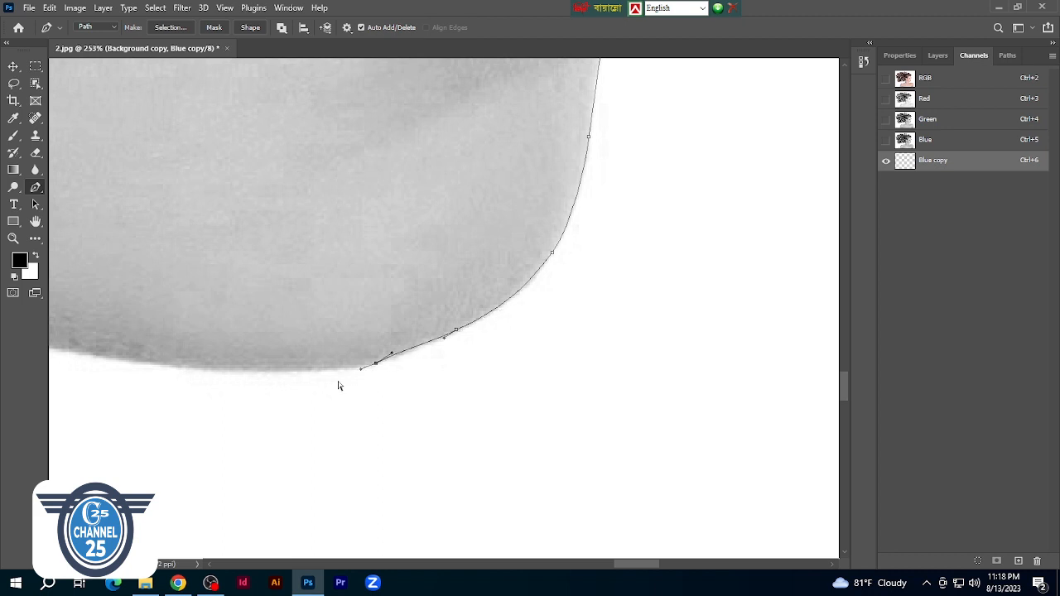
Extend the path along the underside of the chin and jaw to the corner where the jaw meets the neck
scroll(339, 386, left, 6)
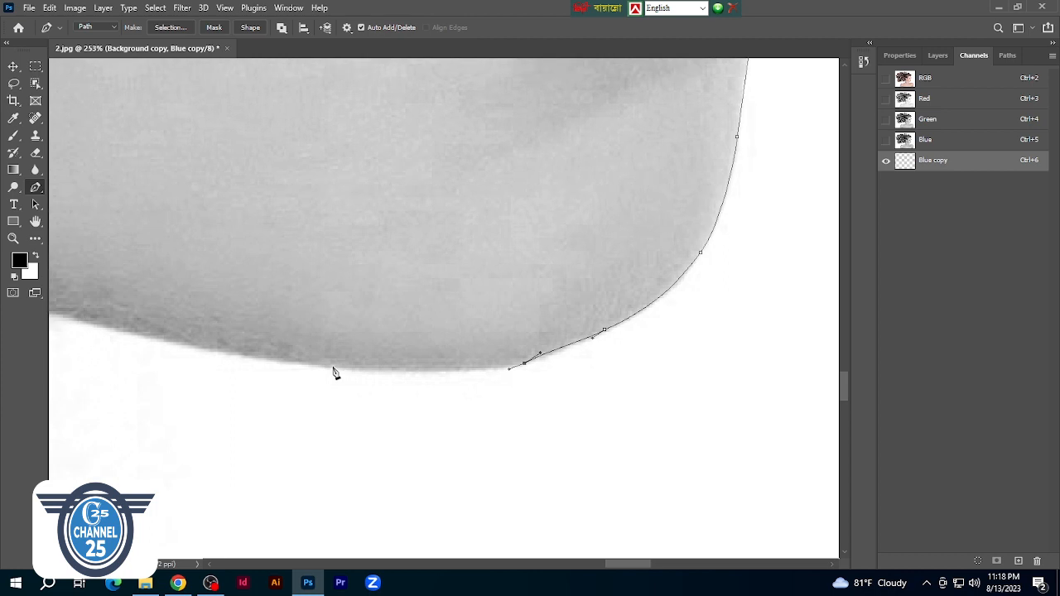
drag(332, 367, 391, 377)
scroll(349, 393, left, 5)
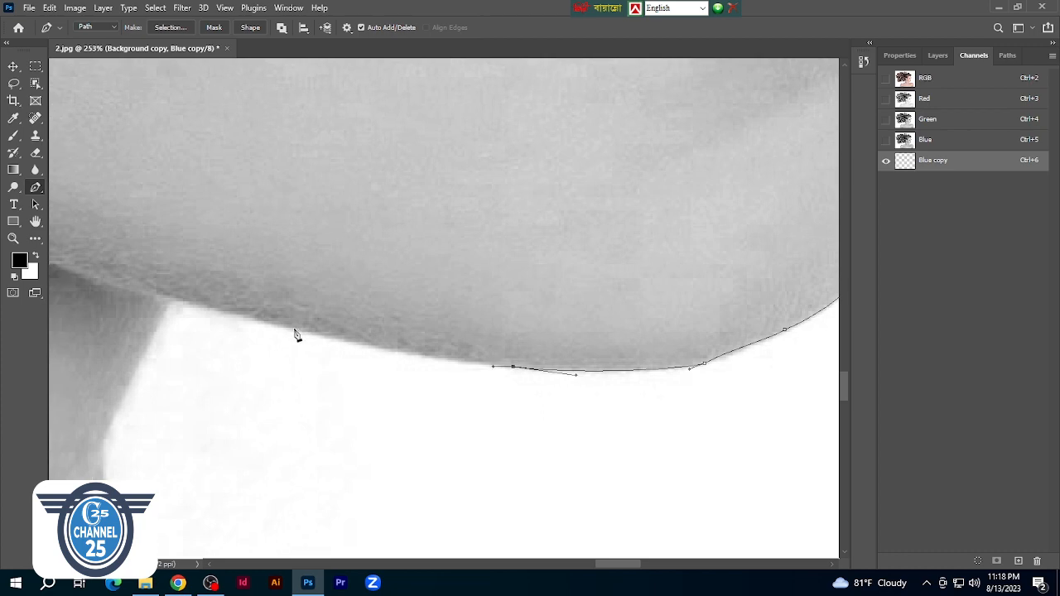
drag(293, 328, 261, 320)
scroll(241, 326, left, 2)
drag(233, 303, 201, 308)
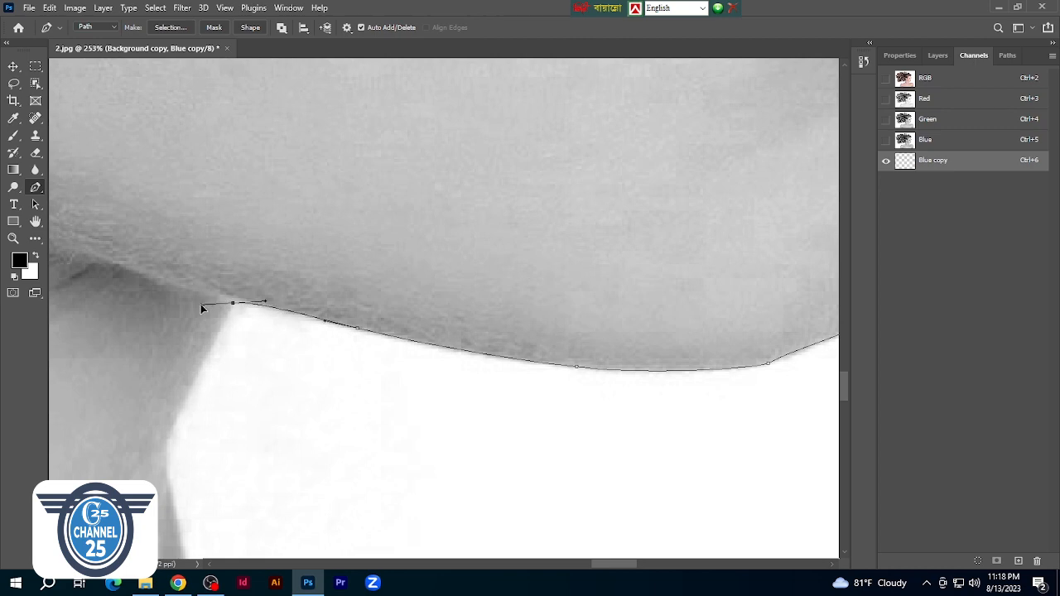
Redirect the path at the jaw corner and trace down the front of the neck past its inward bend
scroll(229, 324, down, 3)
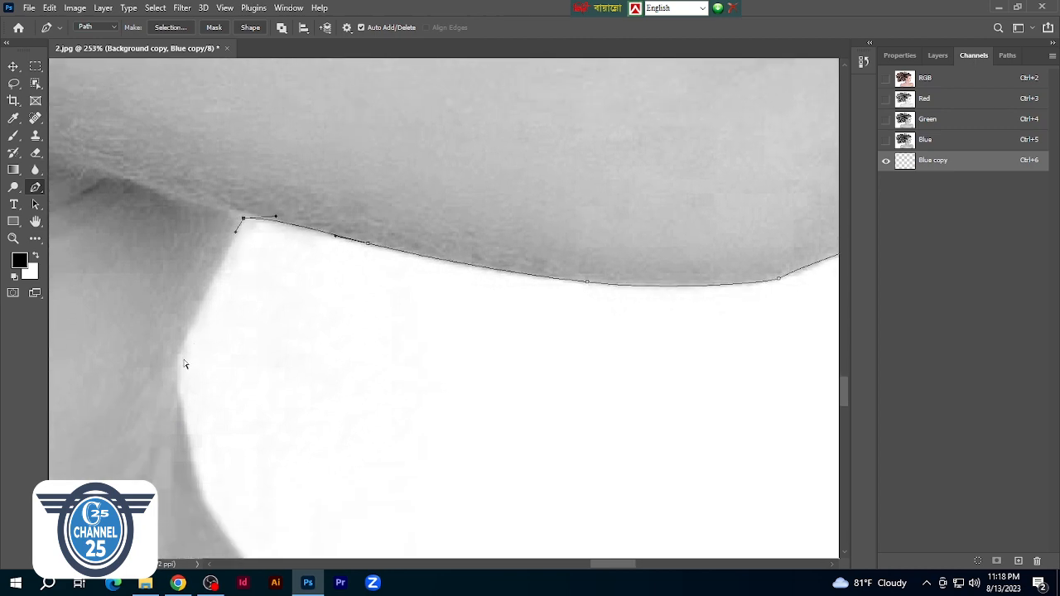
scroll(198, 371, left, 1)
click(215, 340)
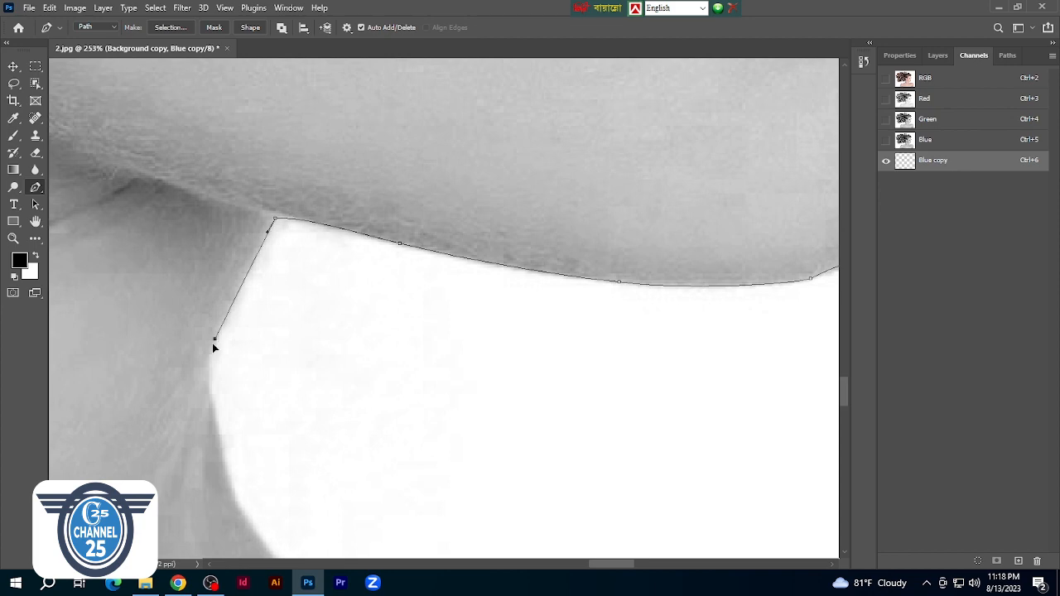
scroll(212, 351, down, 3)
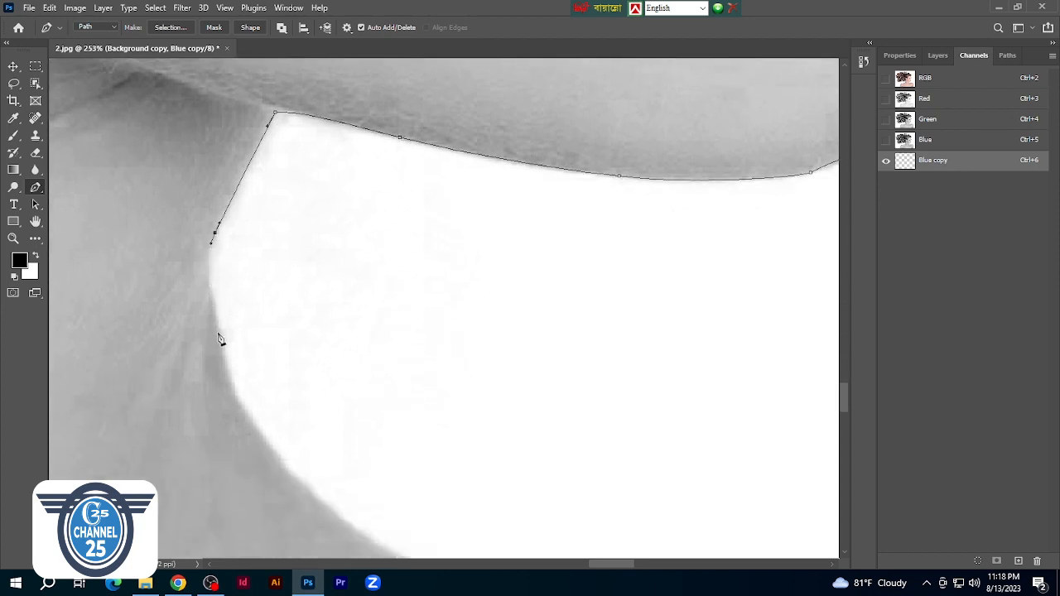
click(218, 333)
drag(221, 338, 223, 360)
drag(213, 306, 197, 273)
scroll(224, 343, down, 2)
click(262, 345)
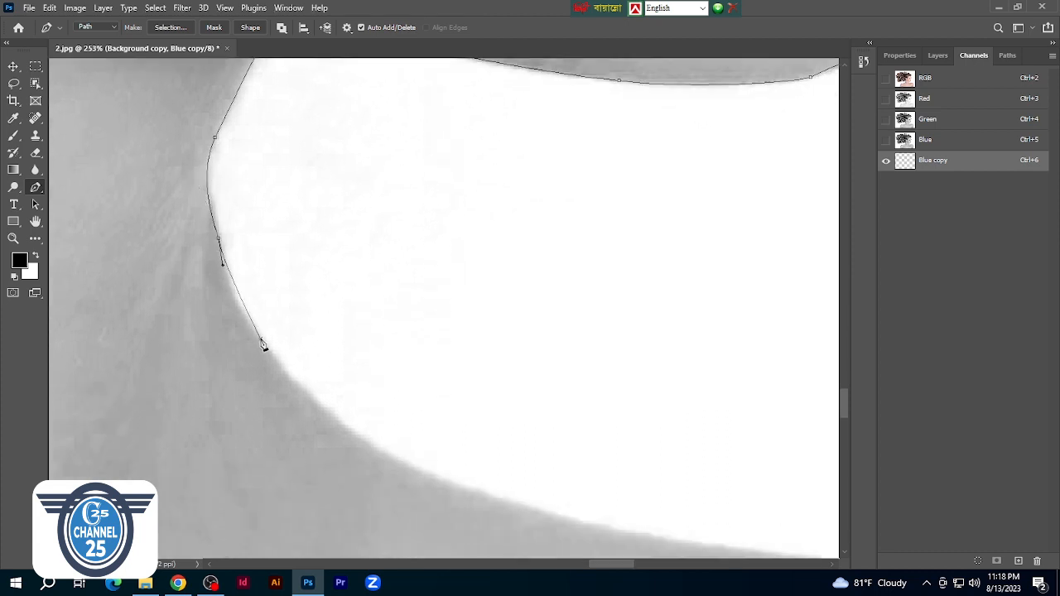
drag(235, 322, 231, 314)
scroll(231, 314, down, 2)
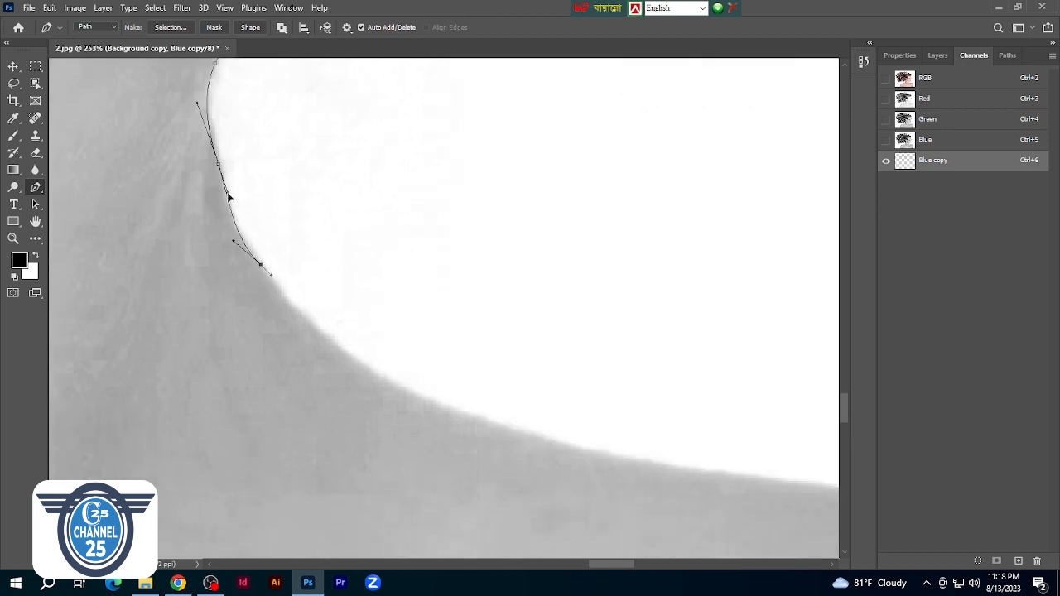
scroll(256, 240, down, 1)
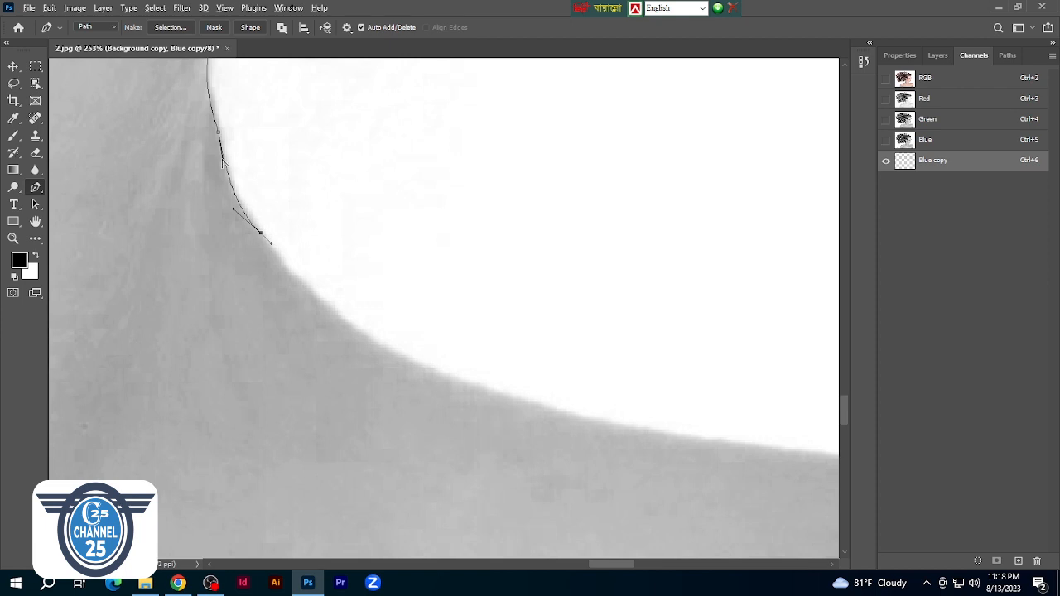
drag(223, 158, 228, 165)
scroll(272, 266, down, 1)
scroll(274, 272, right, 1)
drag(294, 264, 364, 312)
drag(230, 192, 260, 257)
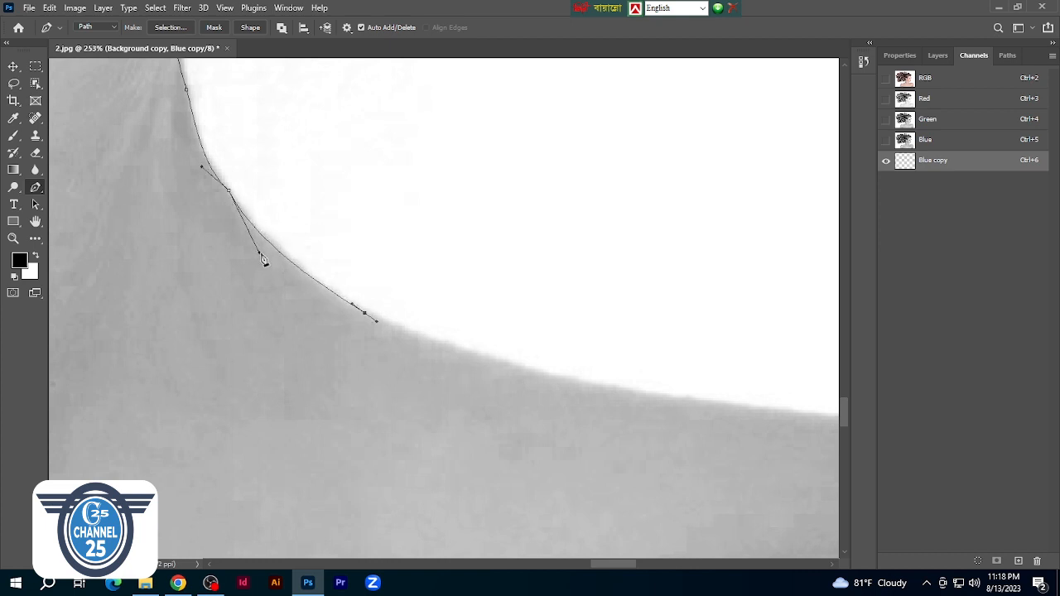
scroll(250, 264, down, 3)
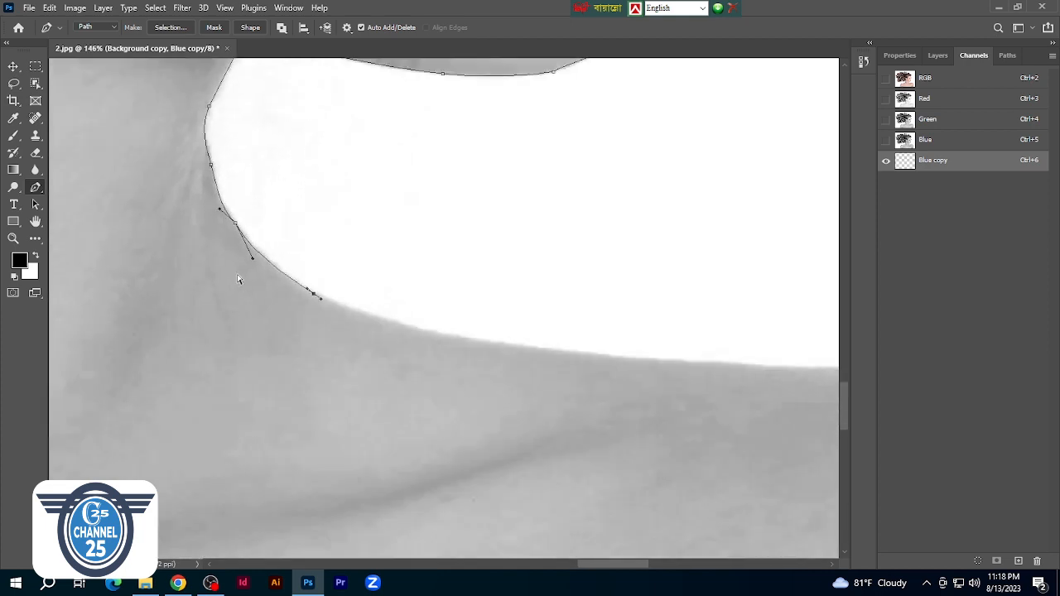
key(ctrl+z)
key(ctrl+z)
key(ctrl+z)
key(ctrl+z)
key(ctrl+z)
key(ctrl+z)
Trace the curve from the lower neck into the shoulder with two widely spaced anchors, shaping the handles to the skin edge
scroll(239, 237, up, 3)
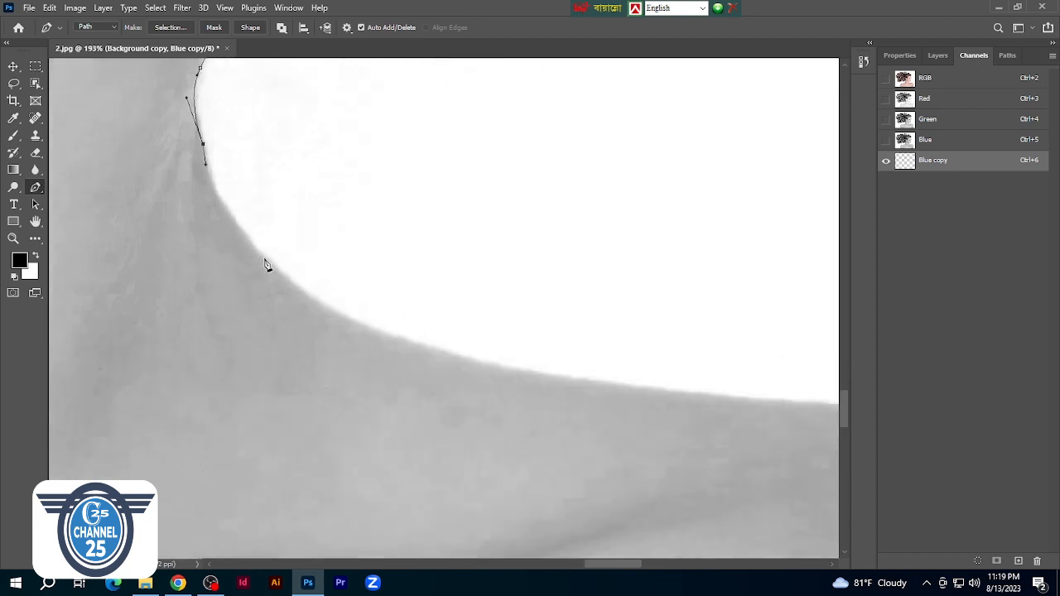
drag(263, 257, 274, 267)
drag(209, 191, 204, 190)
scroll(250, 325, right, 2)
scroll(252, 334, up, 2)
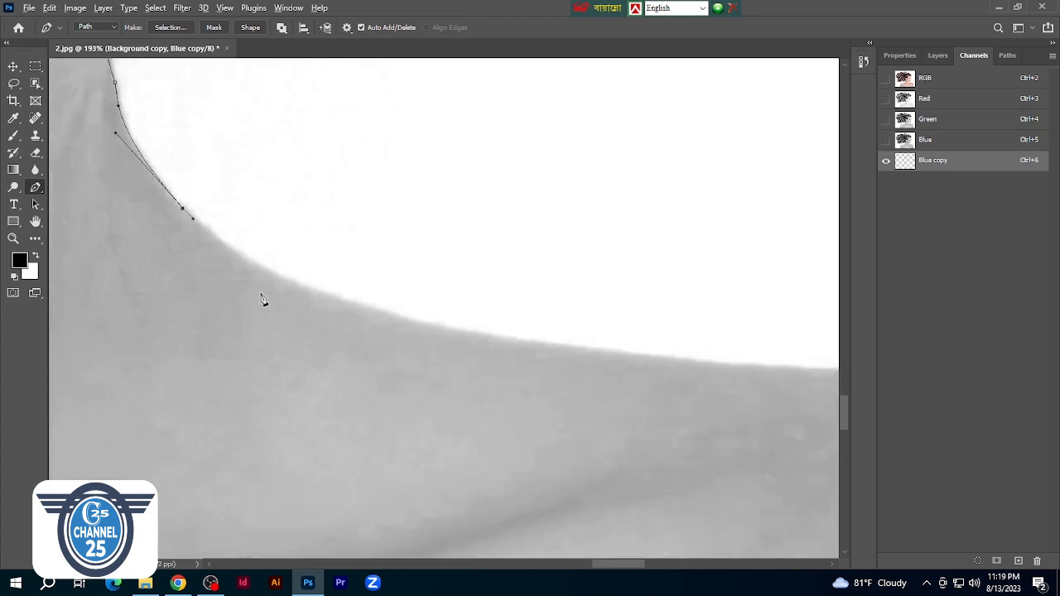
drag(359, 303, 415, 318)
drag(190, 217, 249, 286)
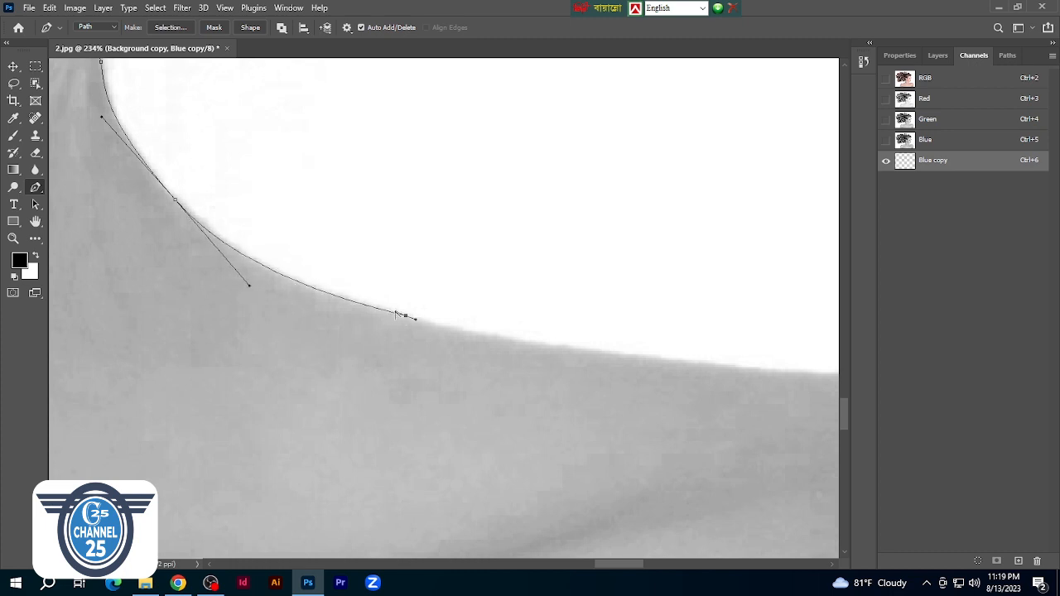
drag(398, 313, 350, 303)
Extend the path along the top edge of the shoulder with two more curve anchors, up to the shallow dip
scroll(341, 334, right, 3)
scroll(371, 351, right, 3)
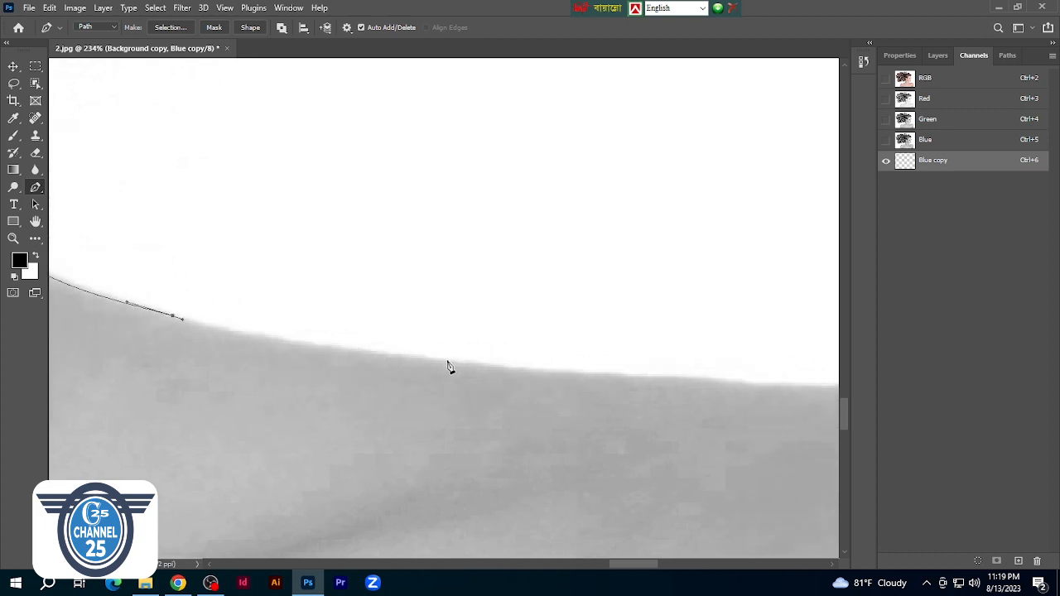
drag(447, 363, 368, 355)
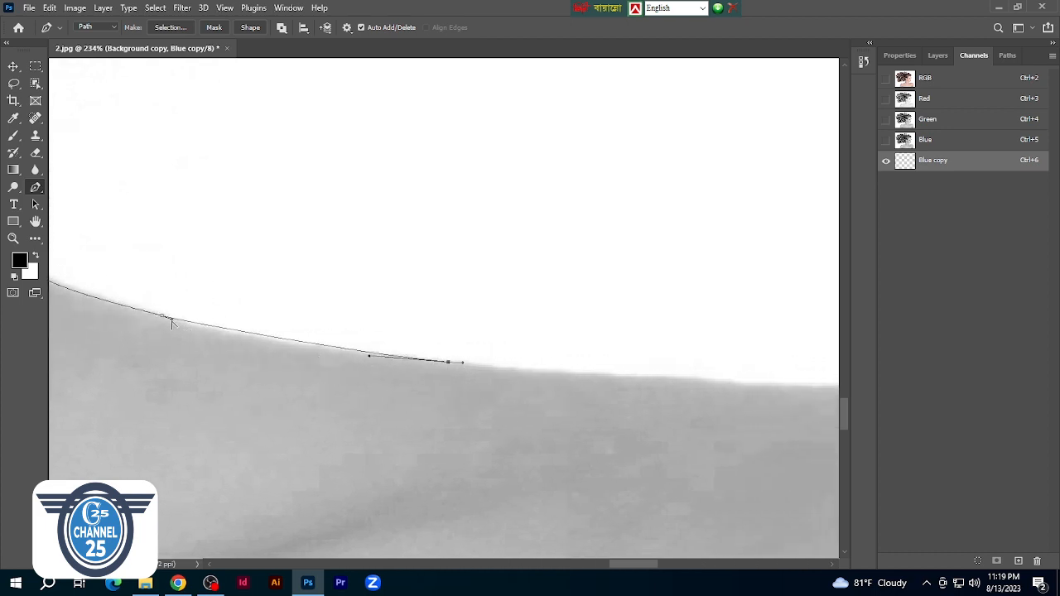
scroll(260, 367, down, 3)
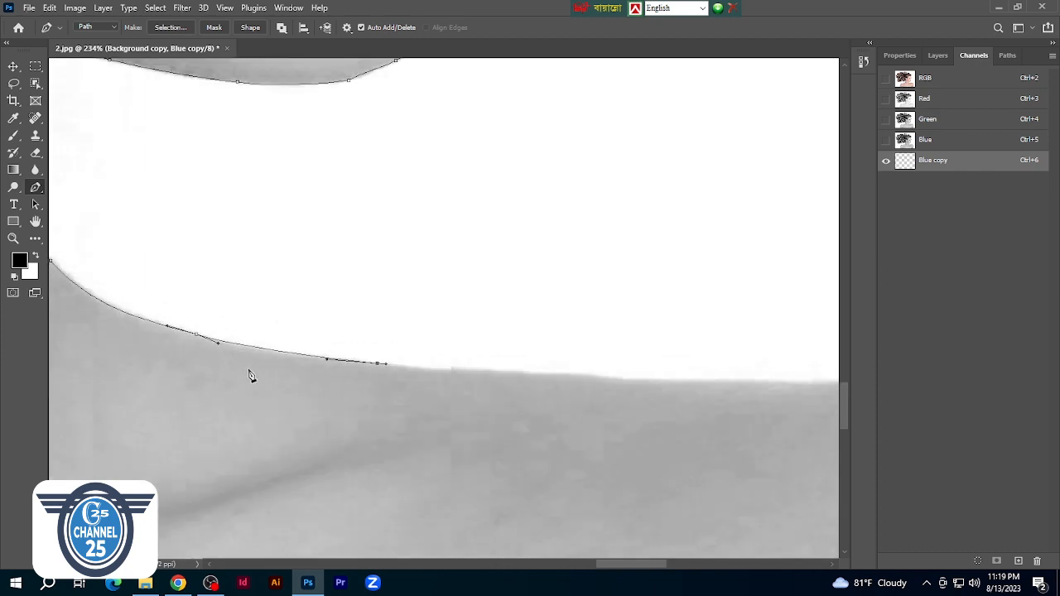
scroll(248, 374, right, 5)
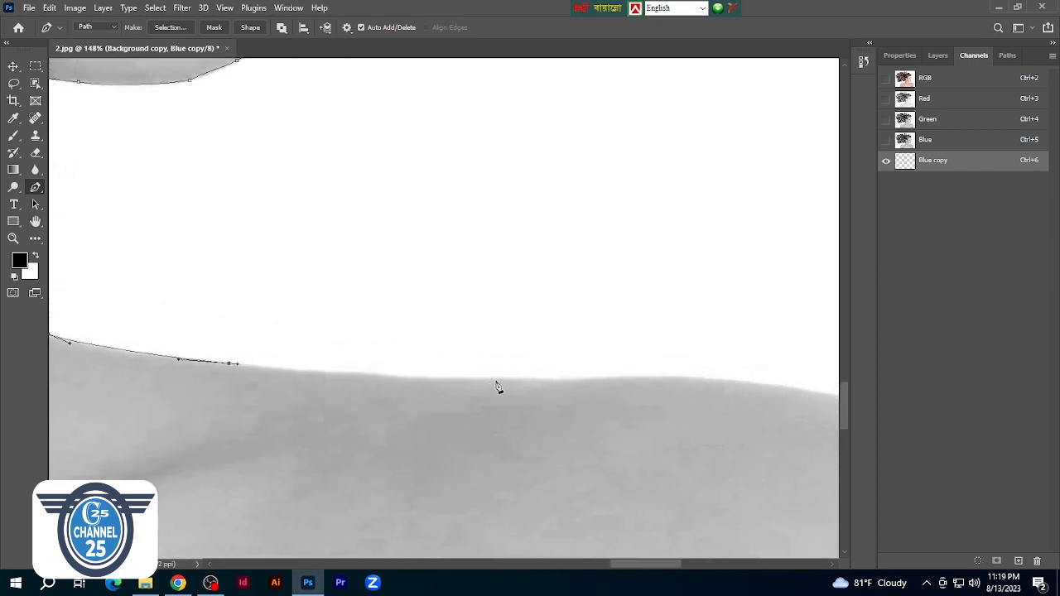
scroll(497, 387, right, 1)
drag(498, 378, 408, 384)
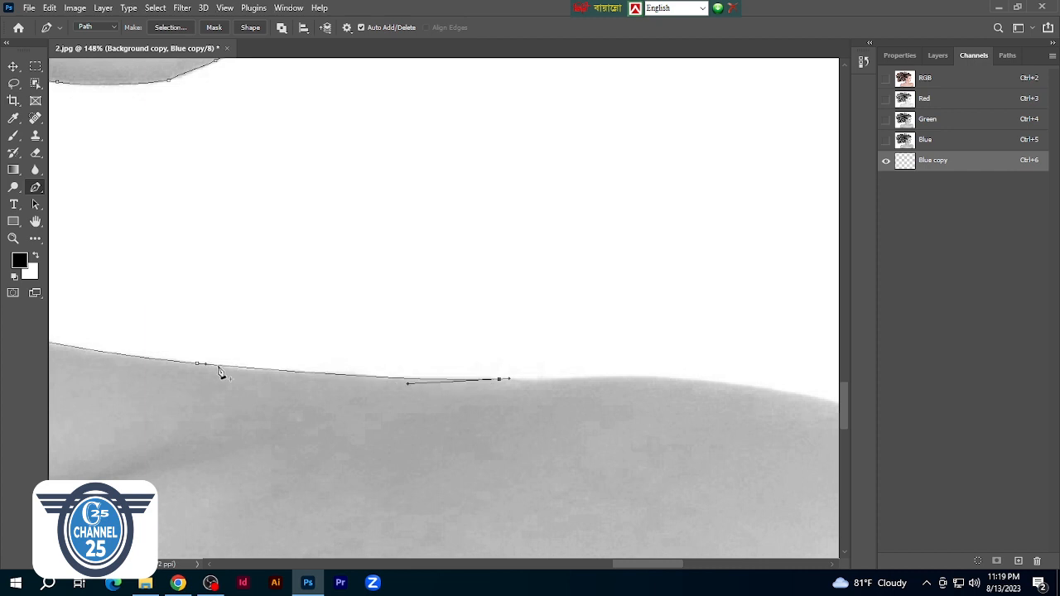
Extend the path past the shoulder's shallow dip with a curve anchor on the following rise, adjusting the handles to the skin edge
scroll(273, 380, right, 3)
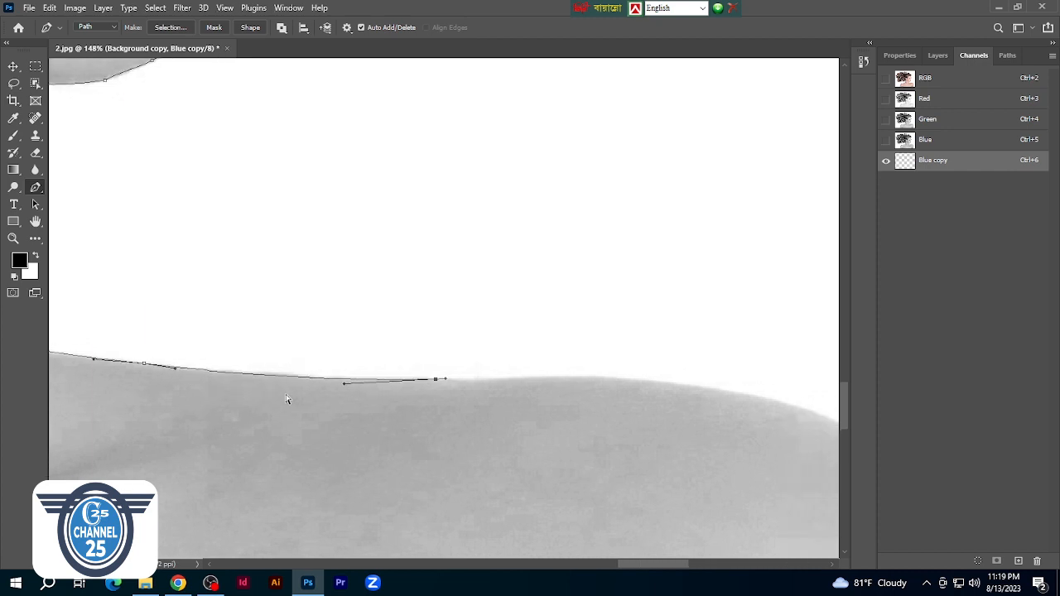
scroll(483, 396, right, 3)
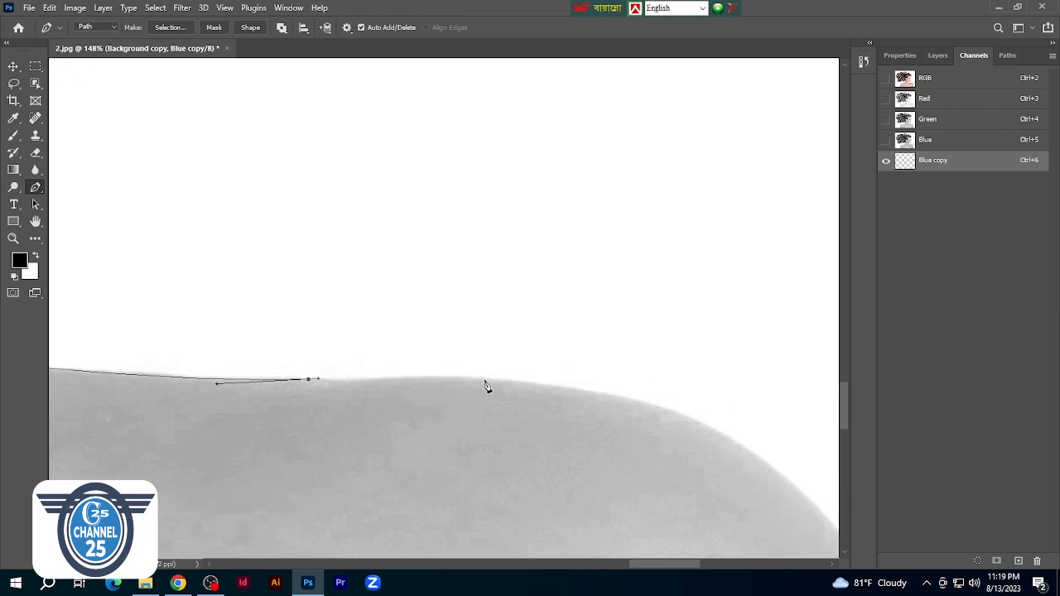
drag(486, 380, 460, 375)
drag(318, 379, 328, 385)
Add a curve anchor where the top of the shoulder begins rounding downward, bending the segment along its edge
scroll(337, 388, down, 5)
scroll(476, 426, up, 1)
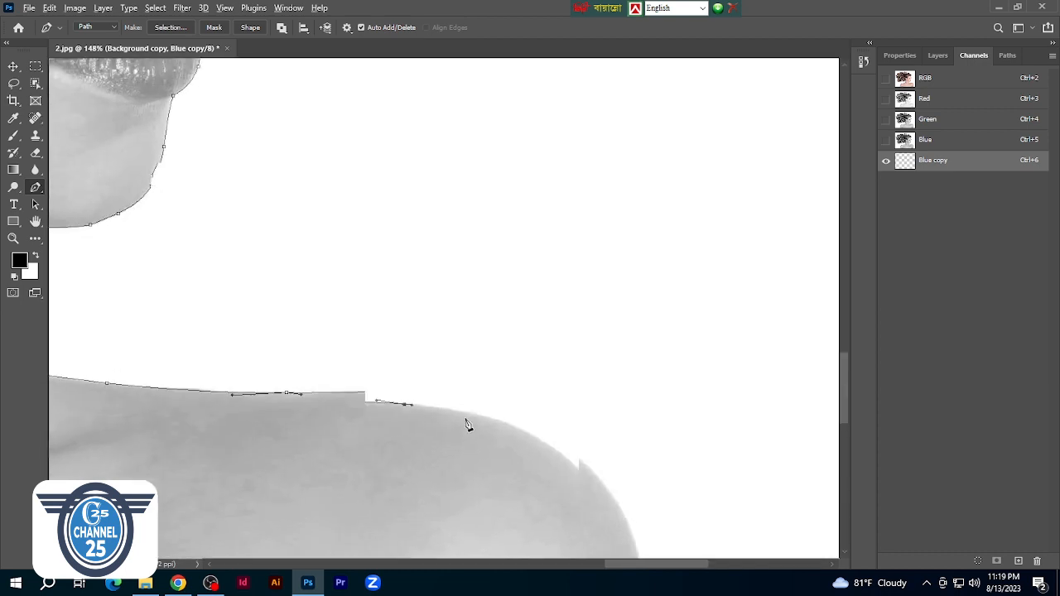
scroll(467, 425, up, 1)
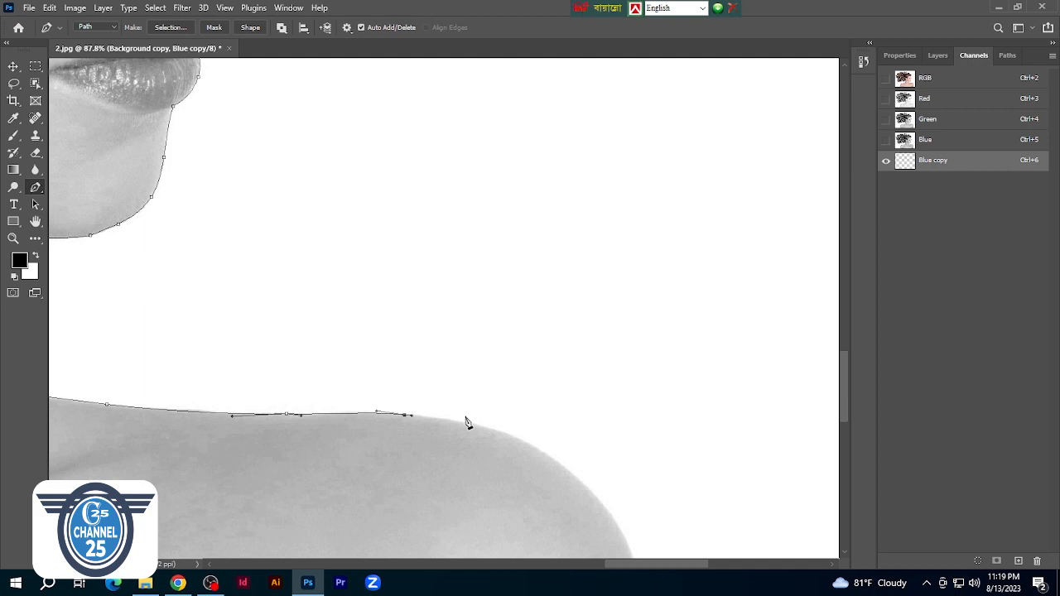
scroll(461, 437, up, 3)
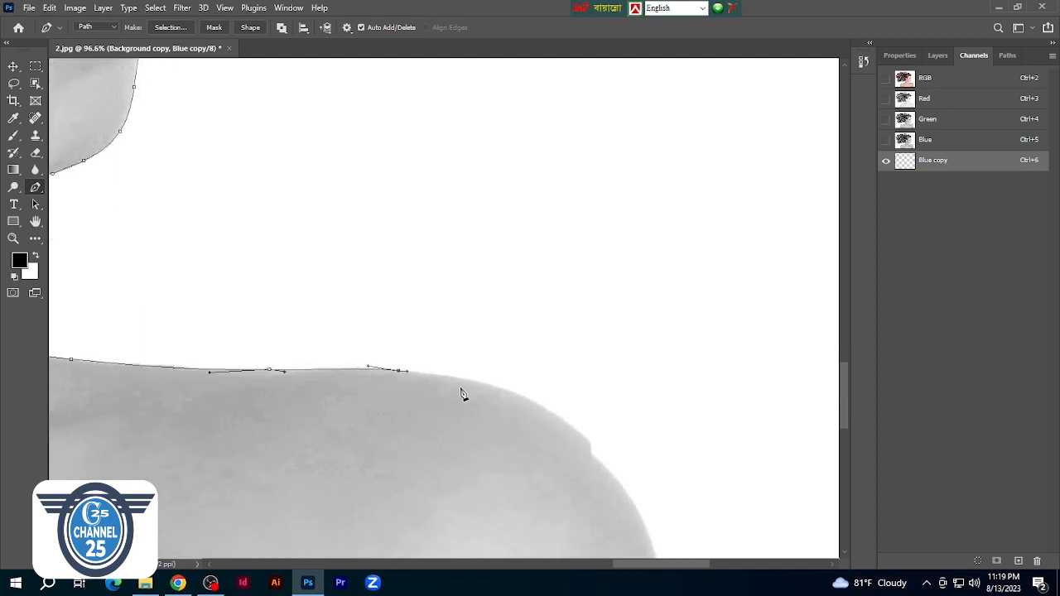
scroll(467, 382, down, 2)
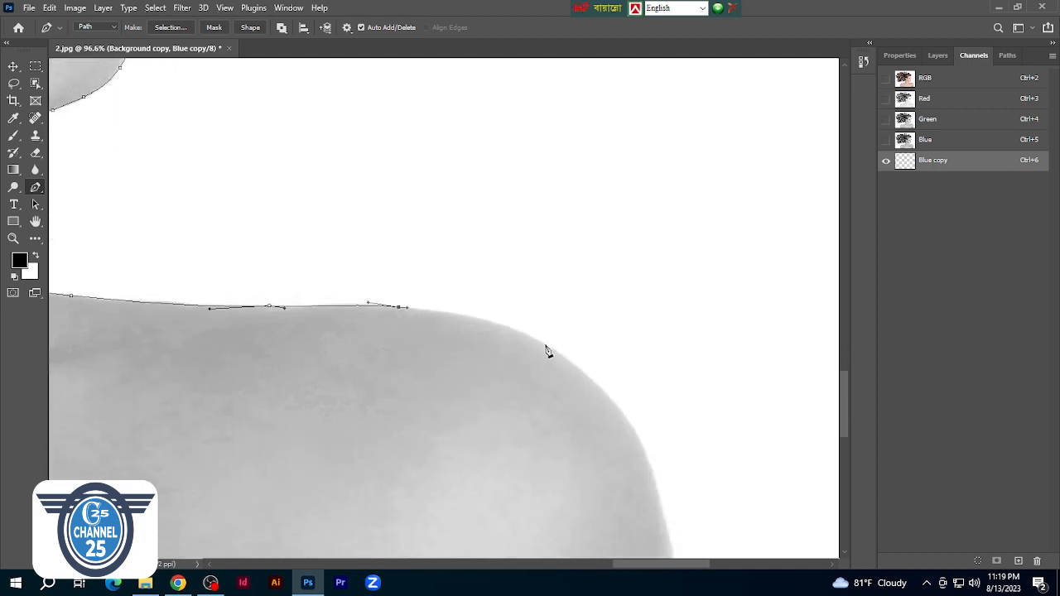
drag(543, 344, 499, 325)
Trace the rounded outer corner of the shoulder to the start of the upper arm with a curve anchor fitted to the edge
scroll(554, 357, down, 4)
scroll(539, 356, right, 2)
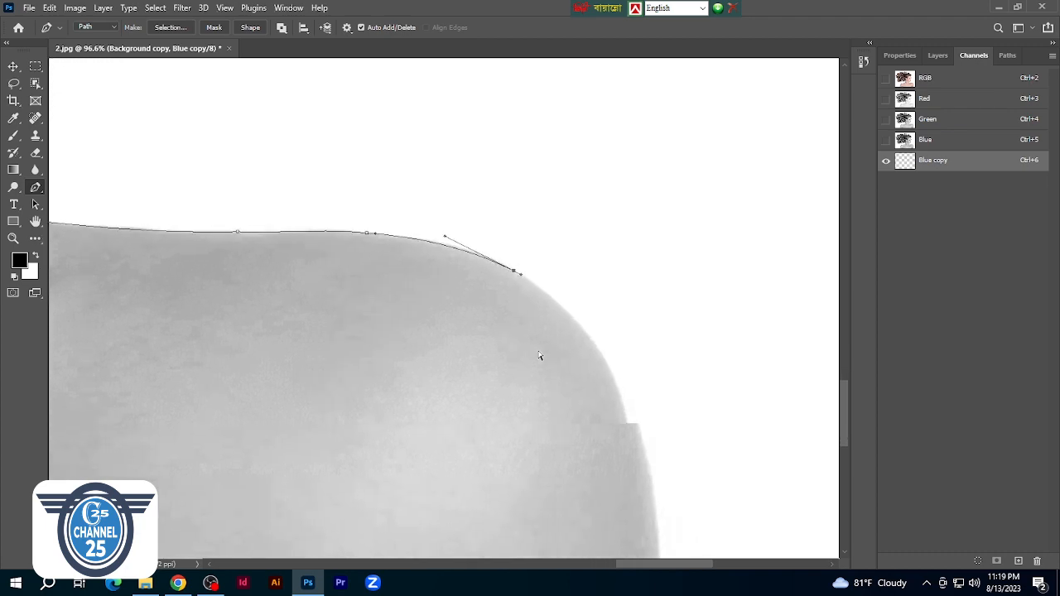
scroll(575, 384, right, 2)
scroll(577, 393, down, 2)
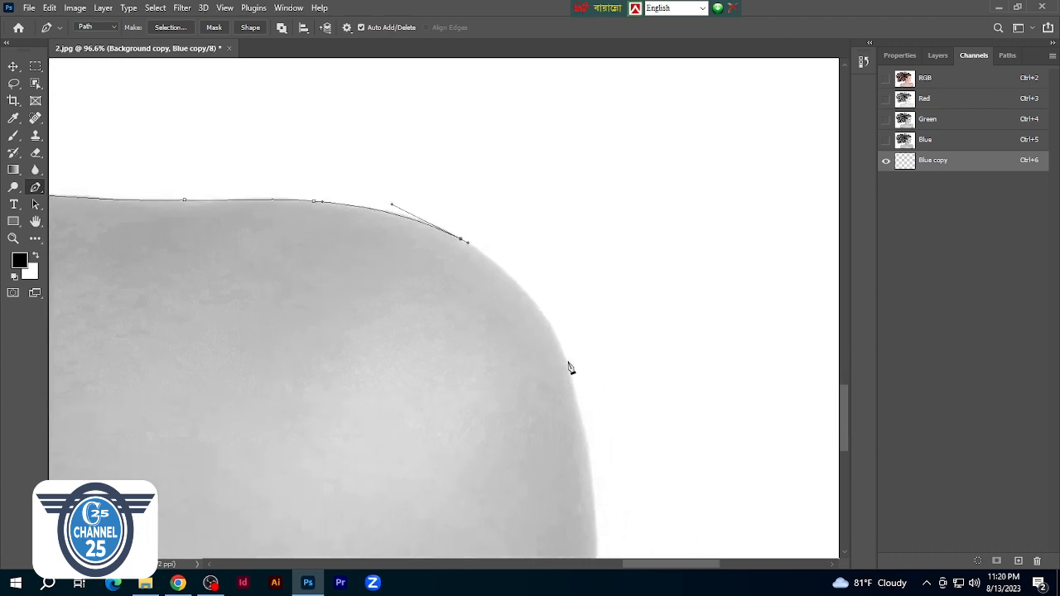
drag(567, 364, 570, 375)
drag(556, 330, 535, 283)
Continue the path down the outer edge of the upper arm with several anchors to the lower border of the image
scroll(563, 373, down, 8)
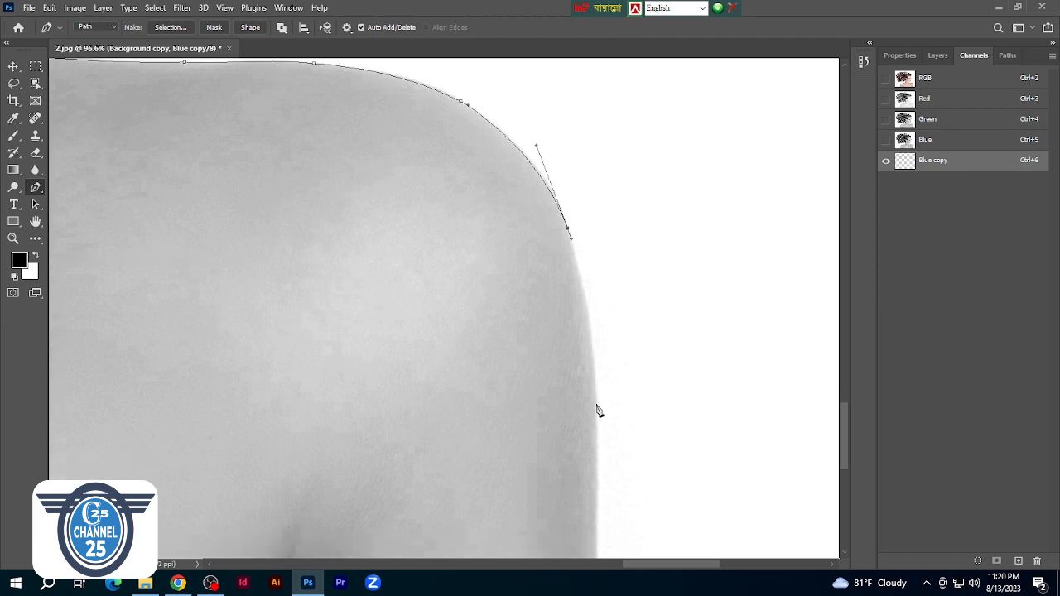
click(596, 401)
drag(596, 401, 596, 339)
scroll(596, 403, down, 3)
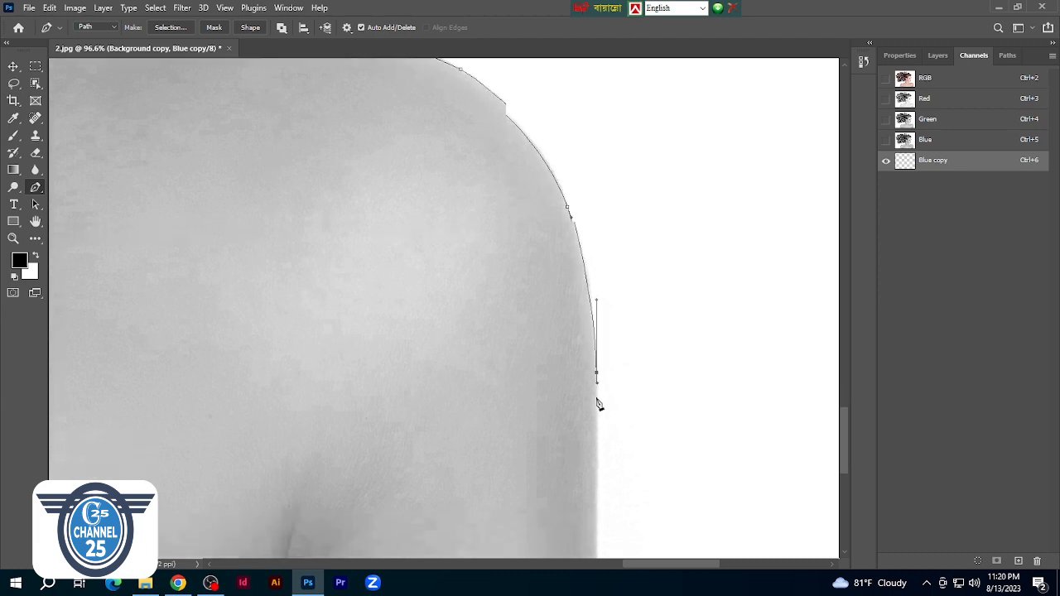
scroll(599, 423, down, 6)
drag(596, 440, 597, 453)
scroll(596, 451, down, 8)
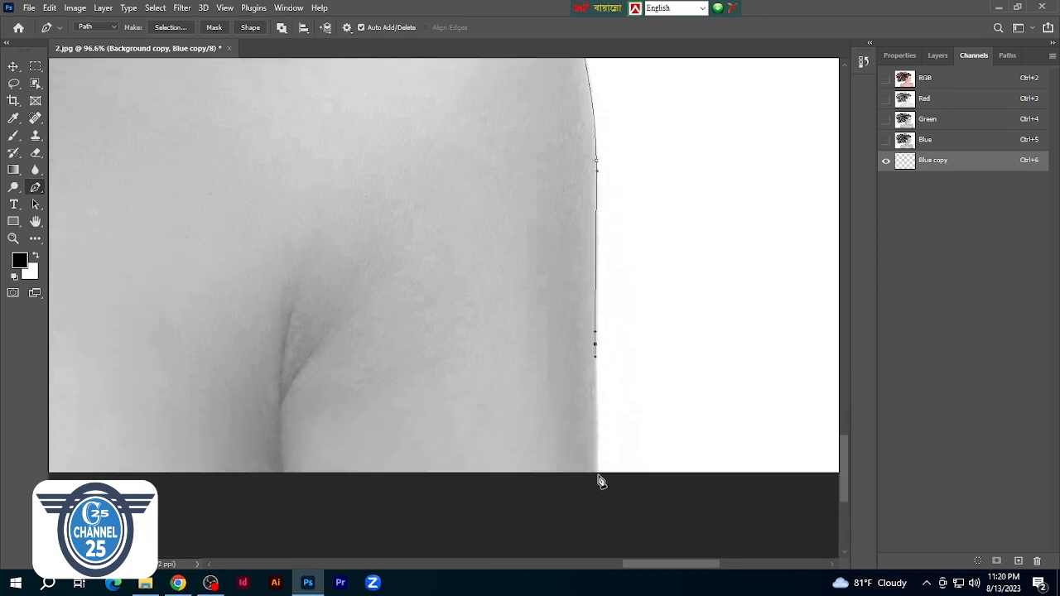
click(596, 420)
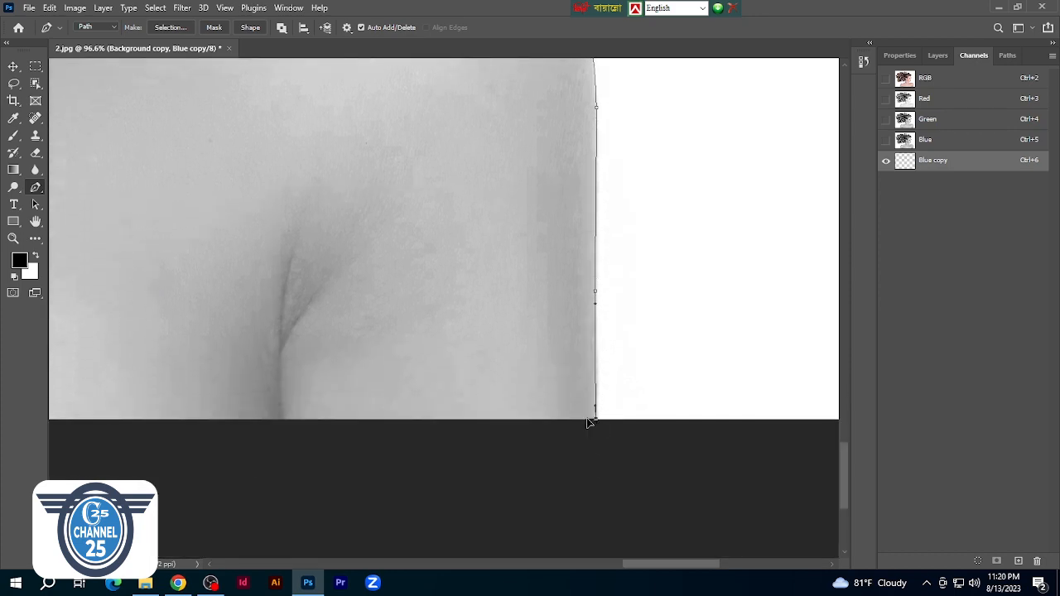
Close the path along the image's lower border by joining it to the starting anchor at the opposite arm
scroll(590, 433, down, 8)
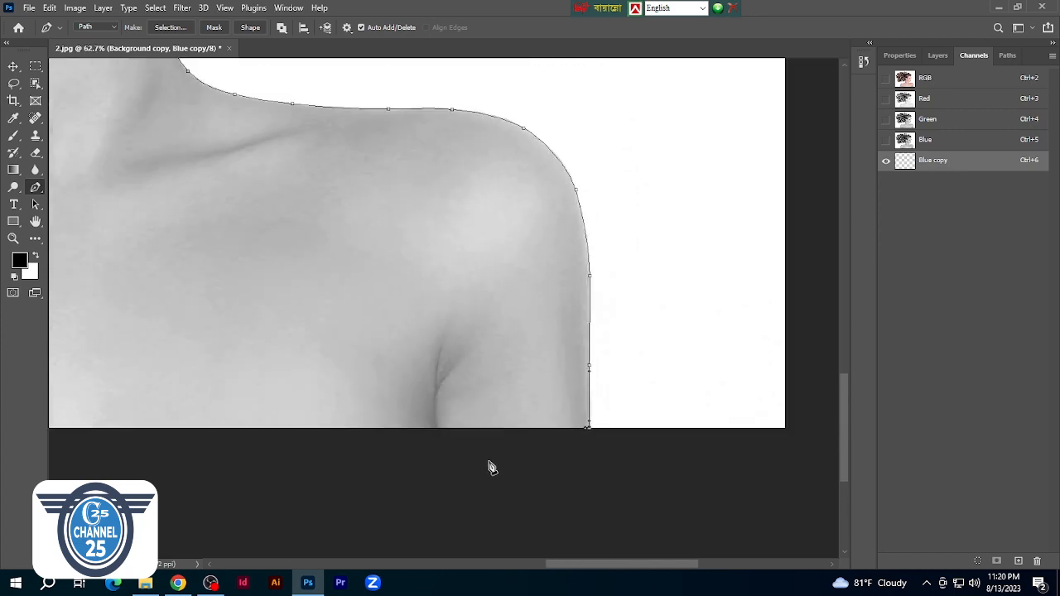
scroll(445, 479, down, 2)
scroll(284, 453, left, 6)
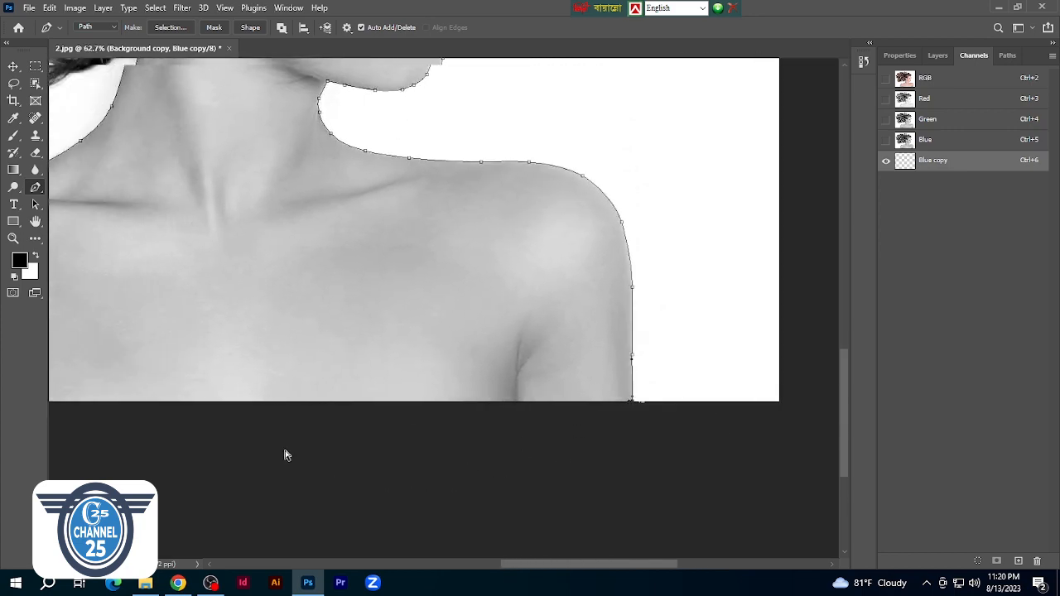
scroll(284, 454, left, 5)
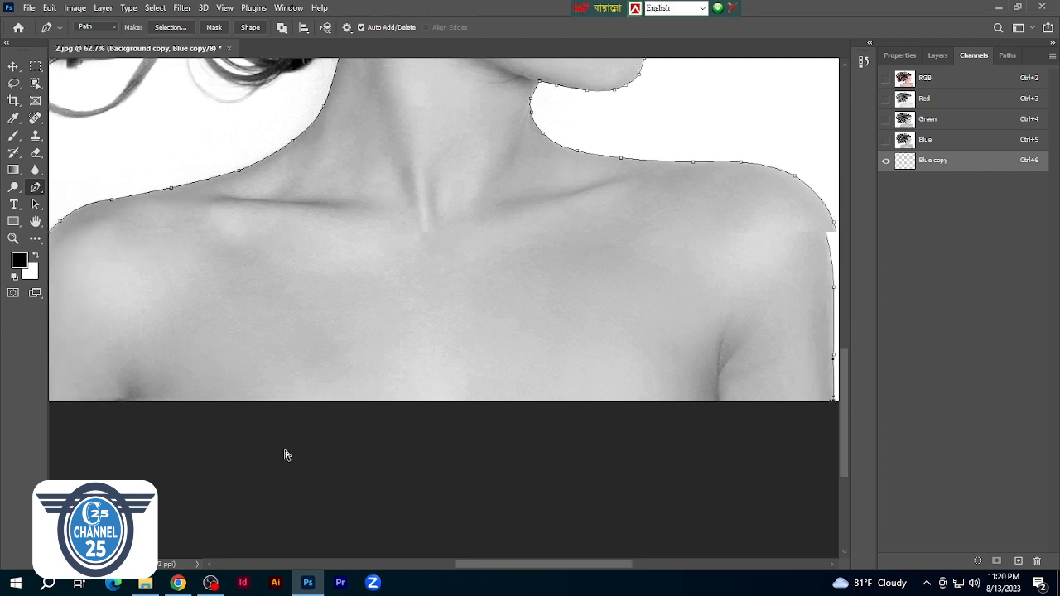
scroll(284, 454, left, 4)
scroll(137, 417, up, 4)
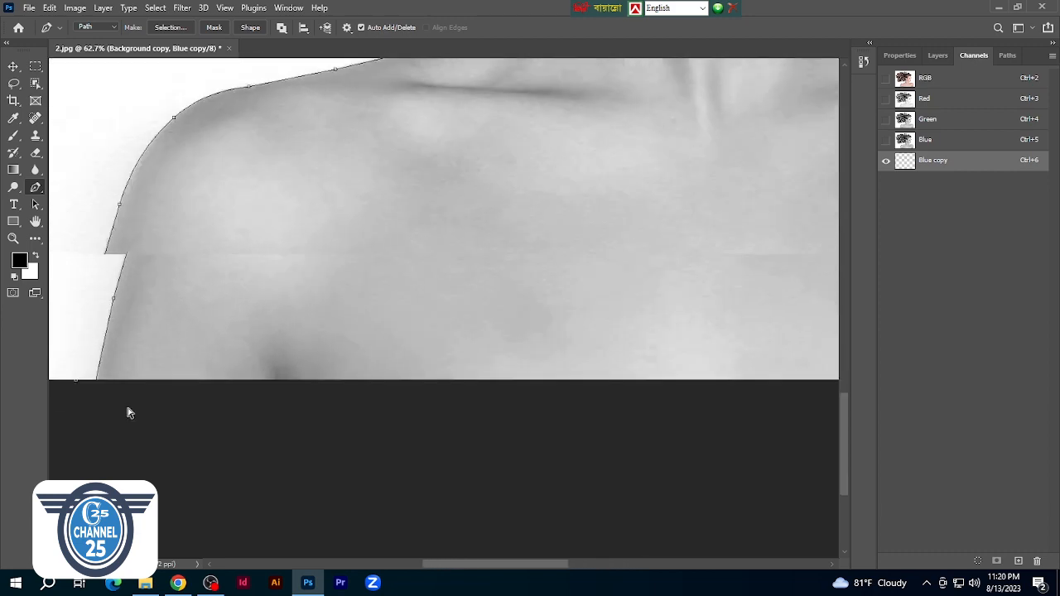
scroll(114, 404, down, 3)
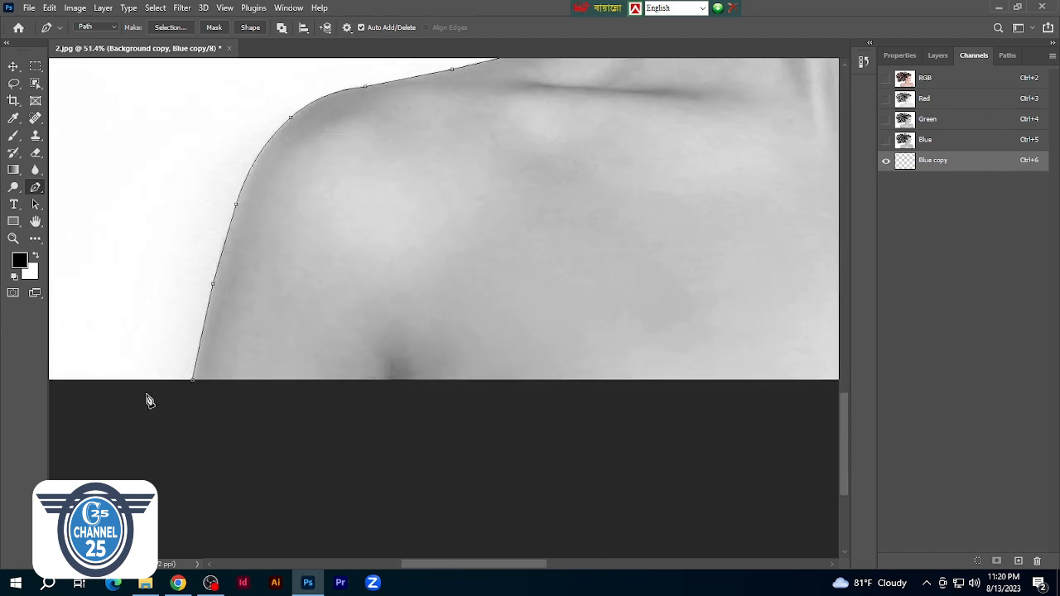
scroll(220, 395, down, 3)
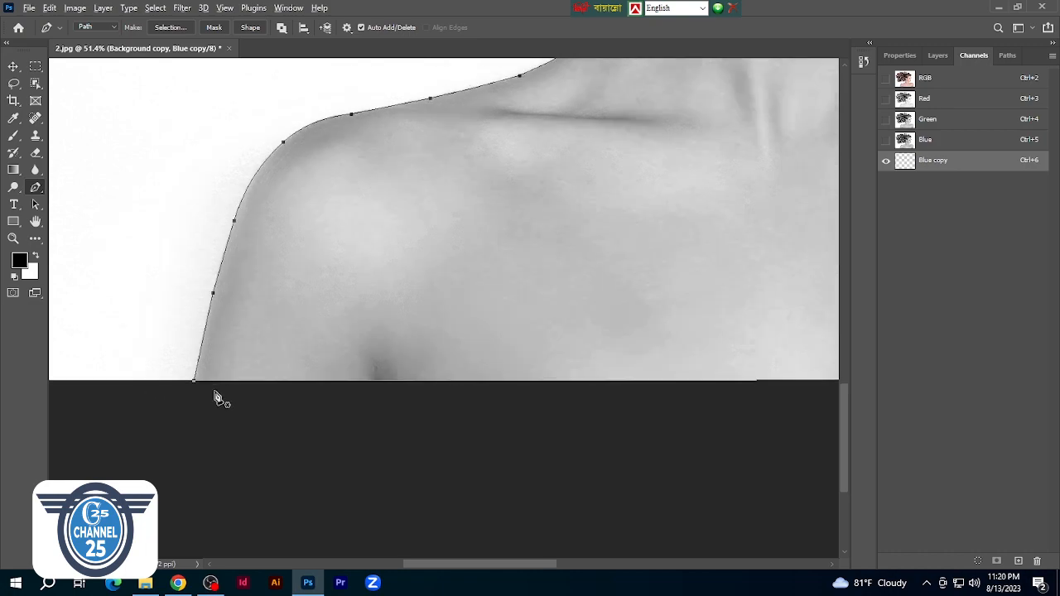
scroll(364, 436, up, 1)
scroll(436, 433, down, 3)
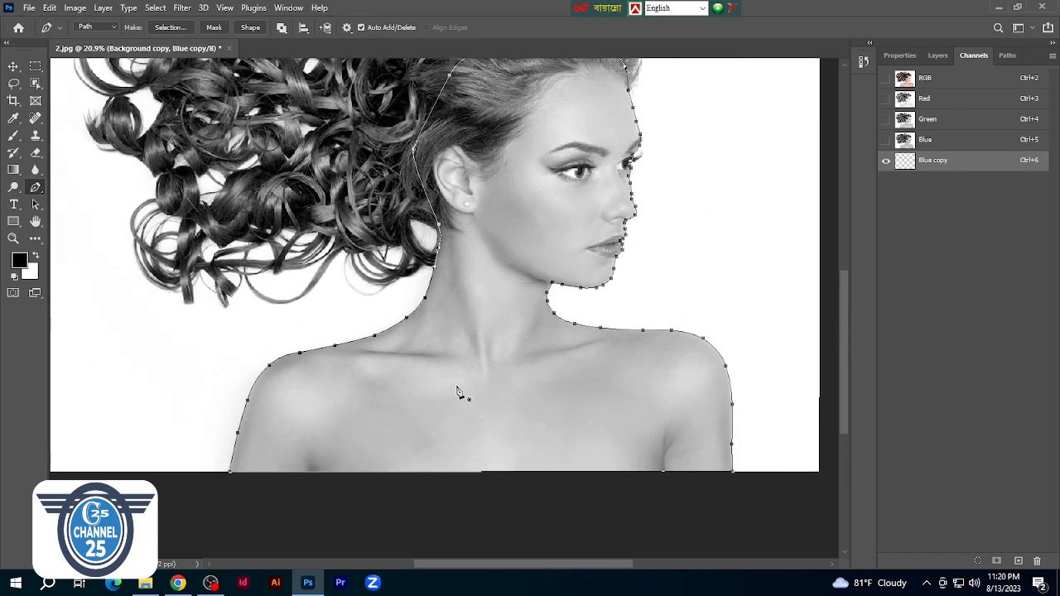
Convert the closed path to a selection and fill it with black on the Blue copy channel
scroll(462, 388, up, 2)
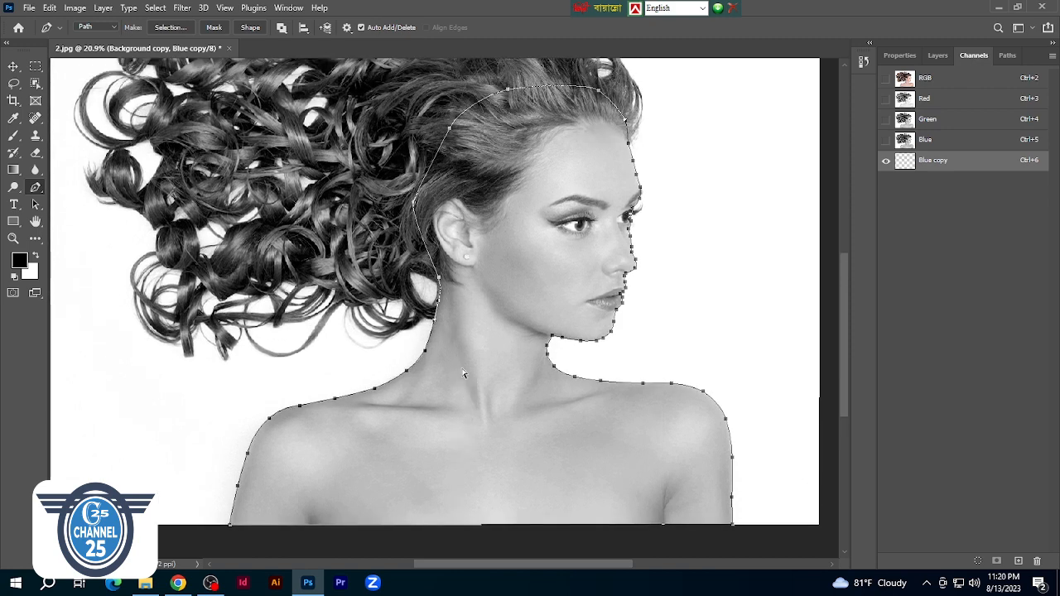
key(ctrl+Return)
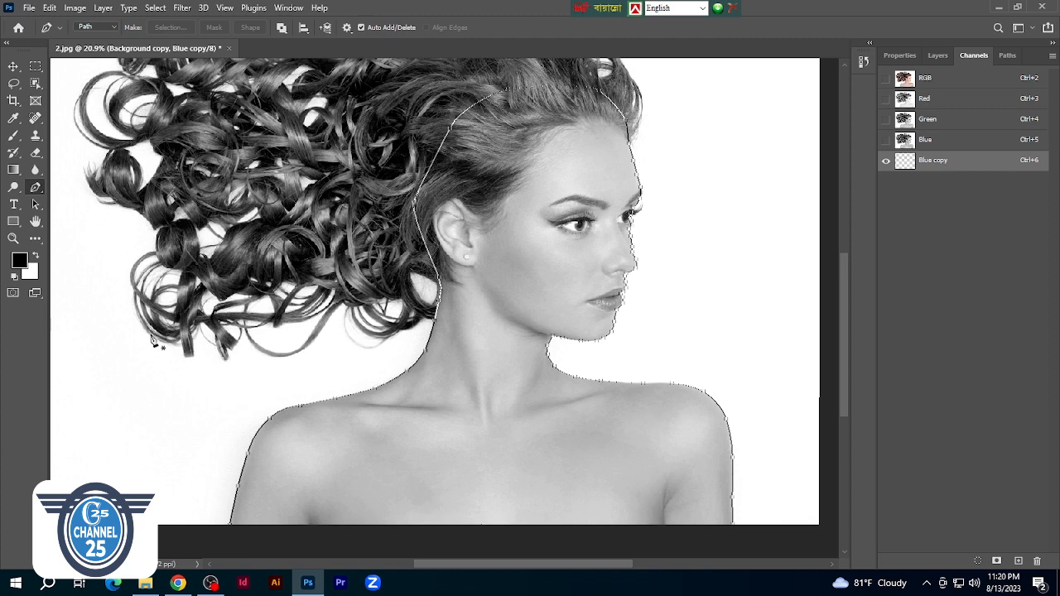
click(37, 259)
key(ctrl+Delete)
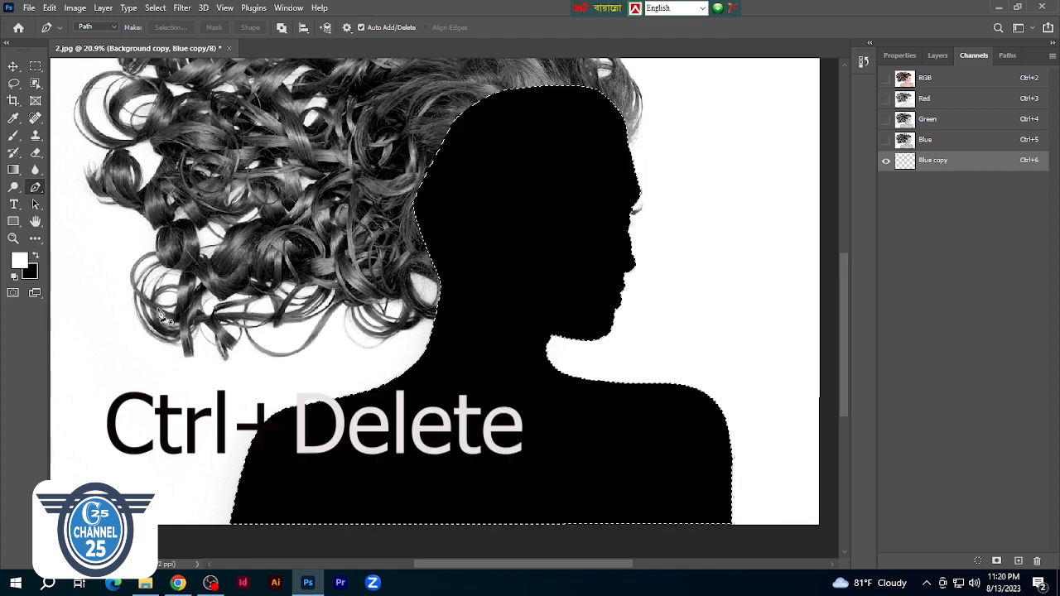
Invert the selection to cover the hair and background outside the black silhouette
scroll(571, 316, up, 1)
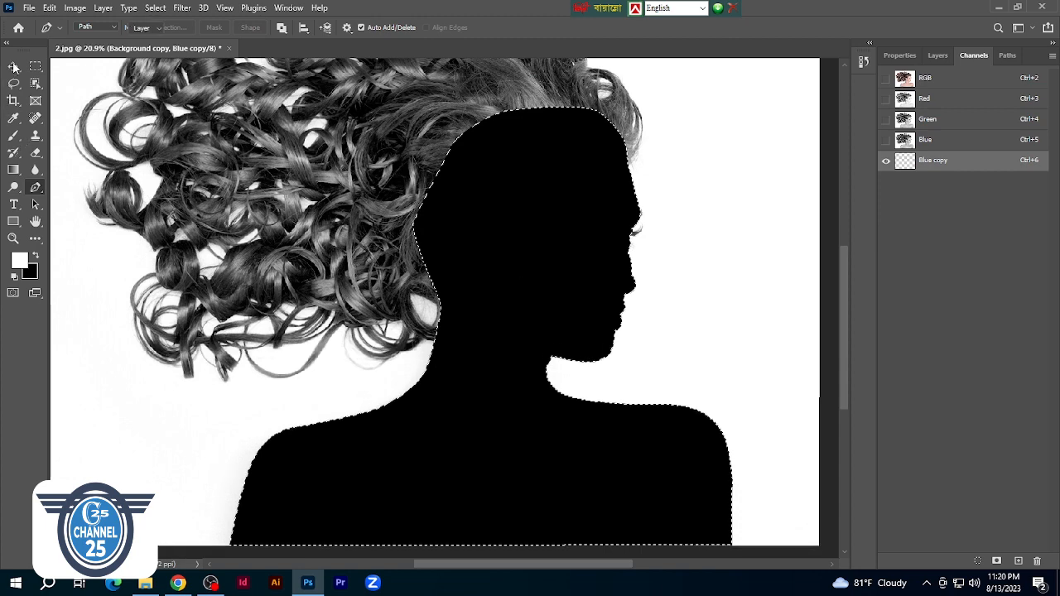
key(v)
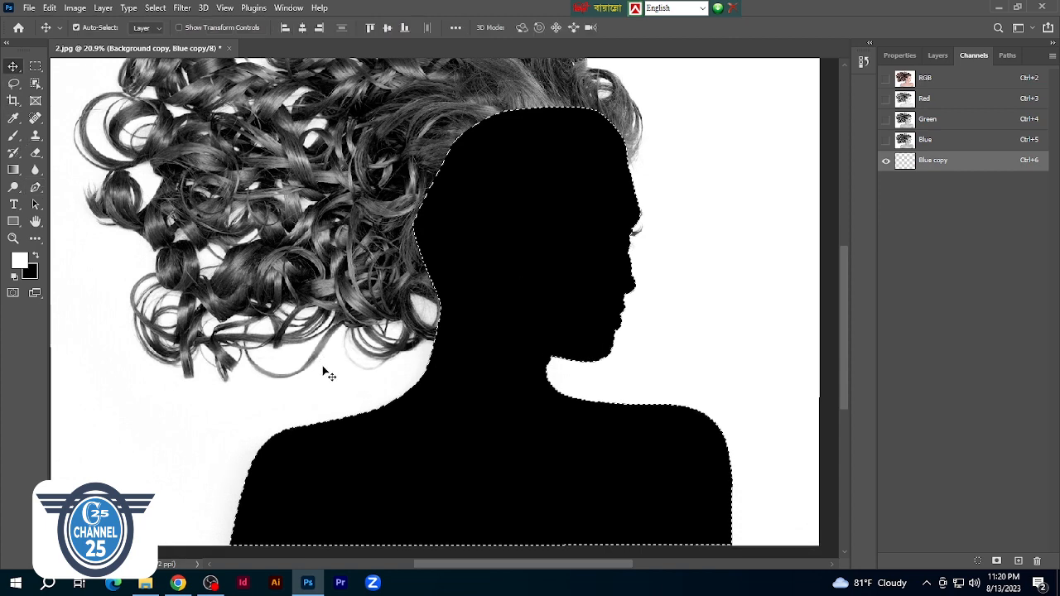
key(ctrl+shift+i)
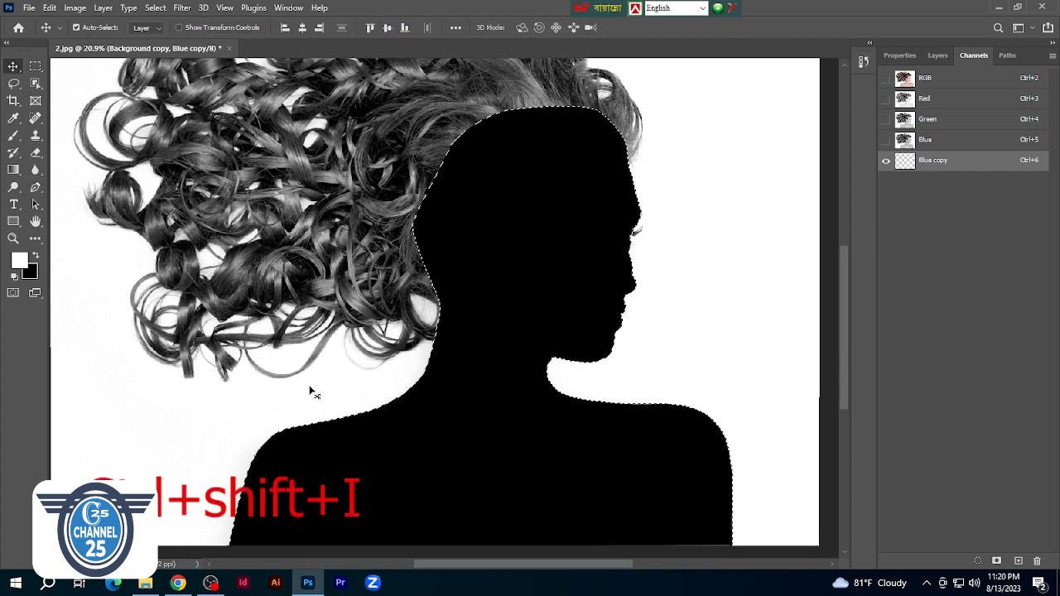
scroll(312, 393, down, 1)
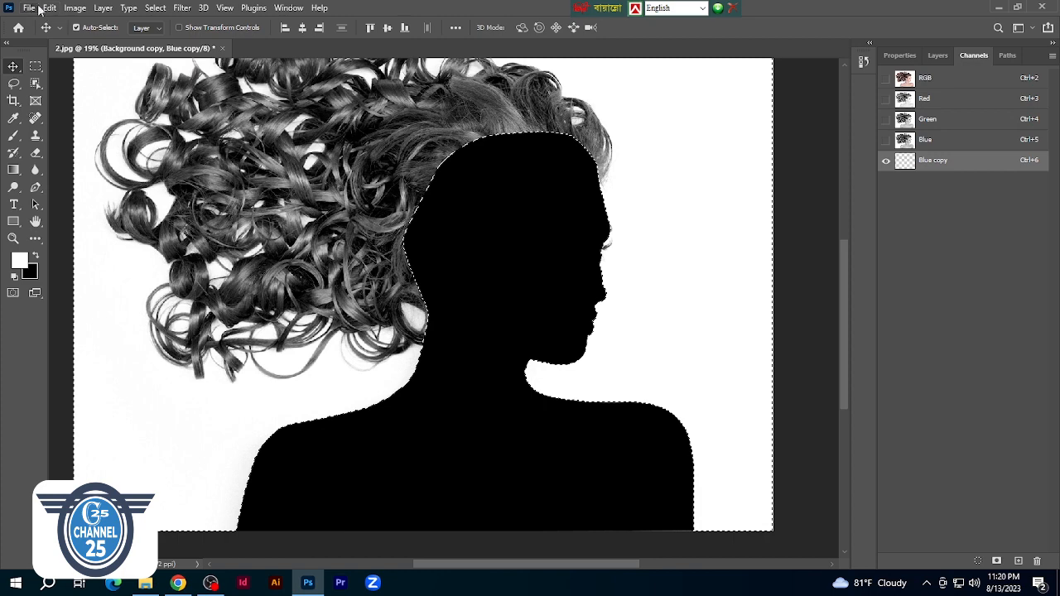
Apply a Levels adjustment to the selected area with the black input level set to 184 to darken the hair
click(80, 9)
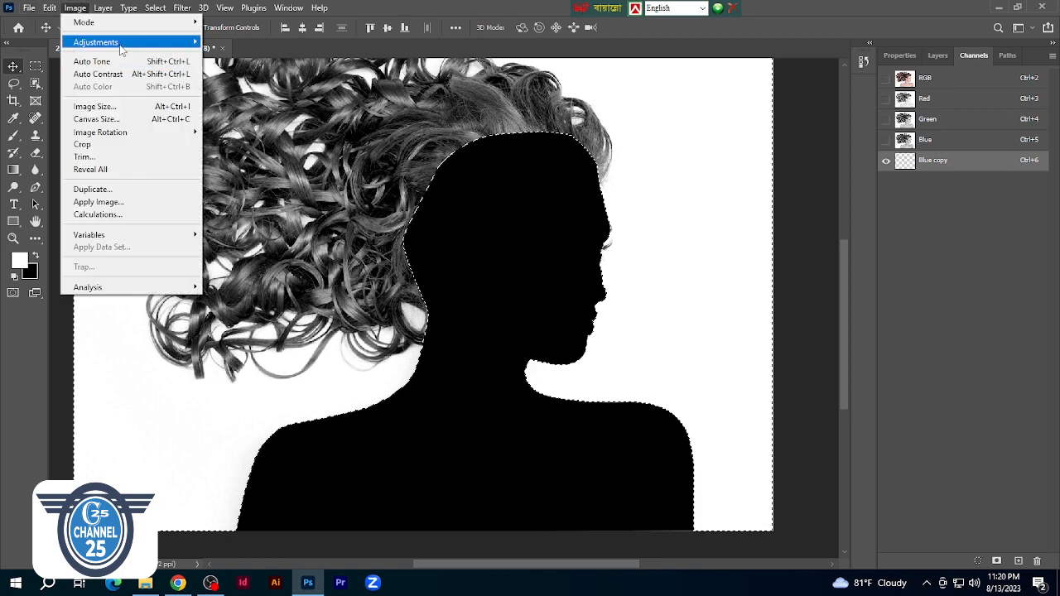
mouse_move(123, 43)
click(282, 54)
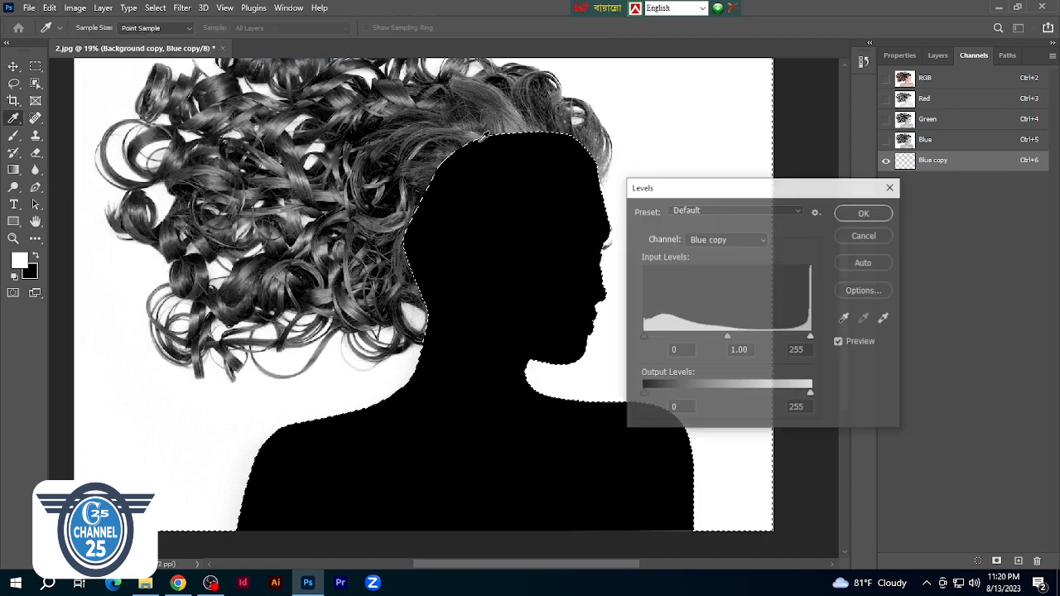
drag(705, 193, 743, 178)
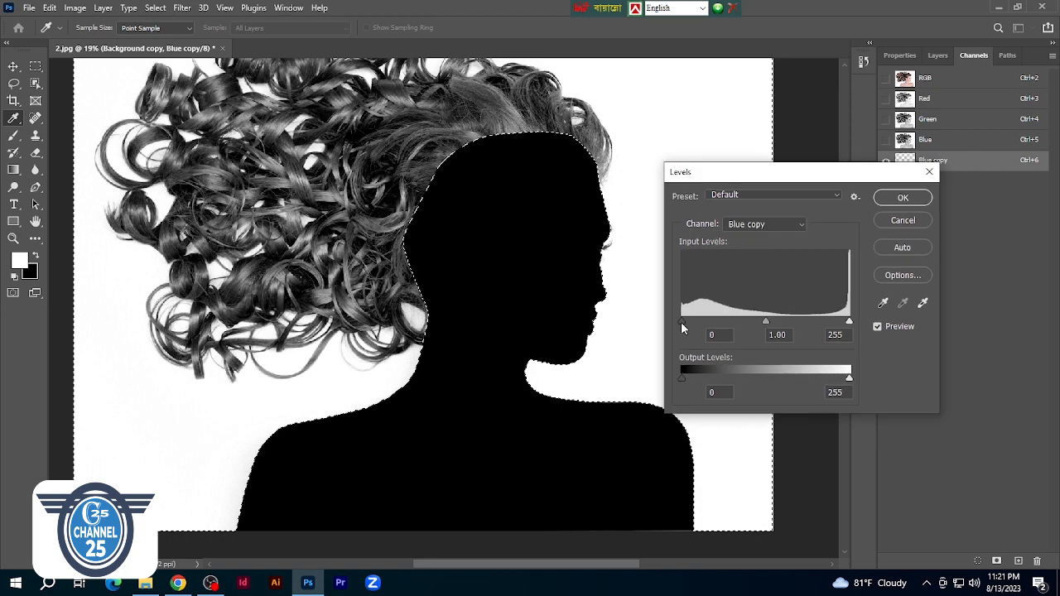
drag(682, 323, 802, 325)
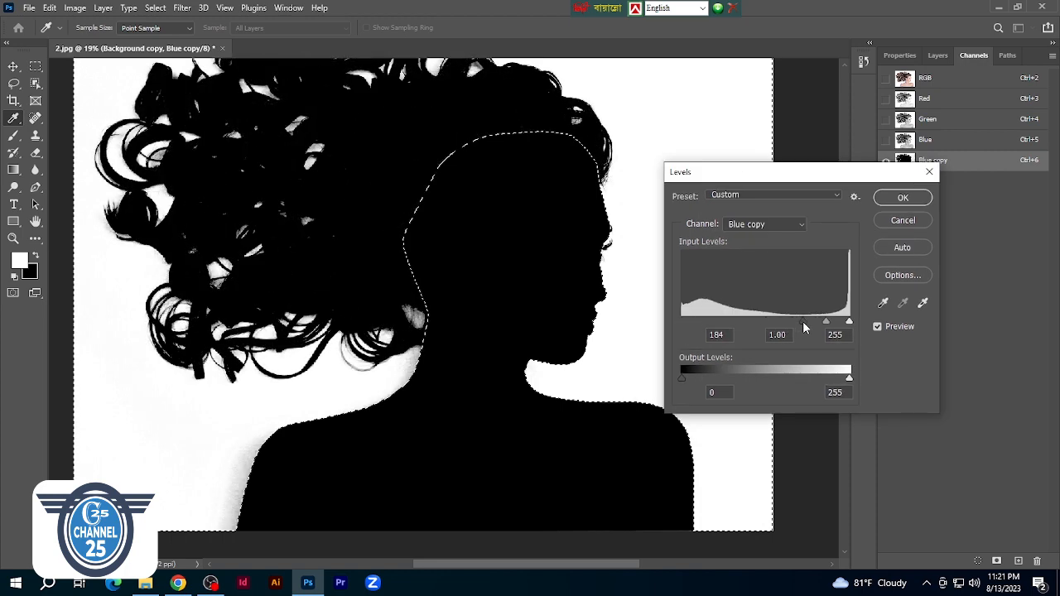
click(903, 199)
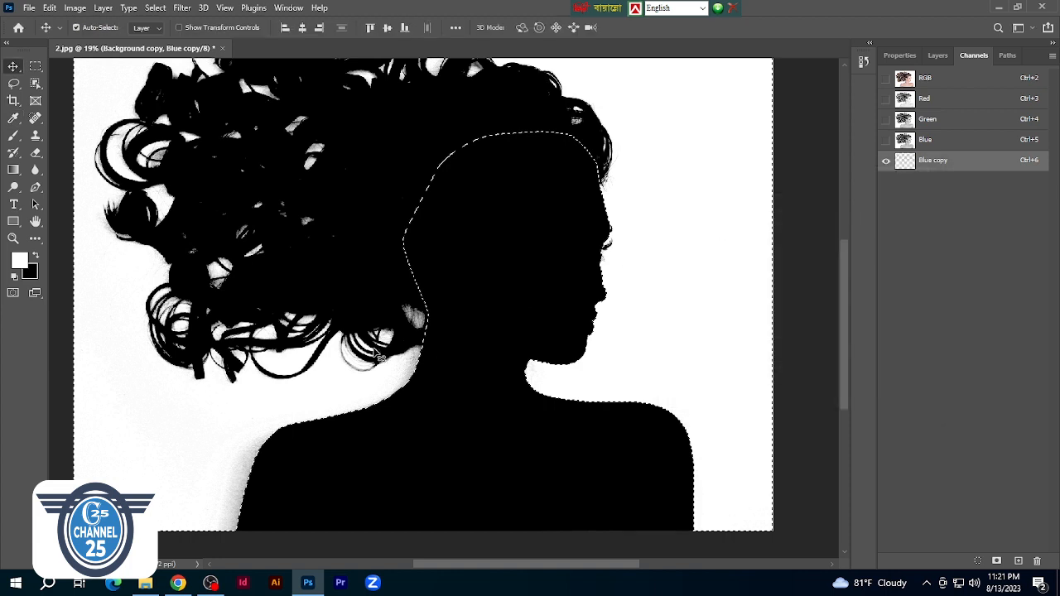
Deselect everything and invert the Blue copy channel into a white silhouette on black
key(ctrl+d)
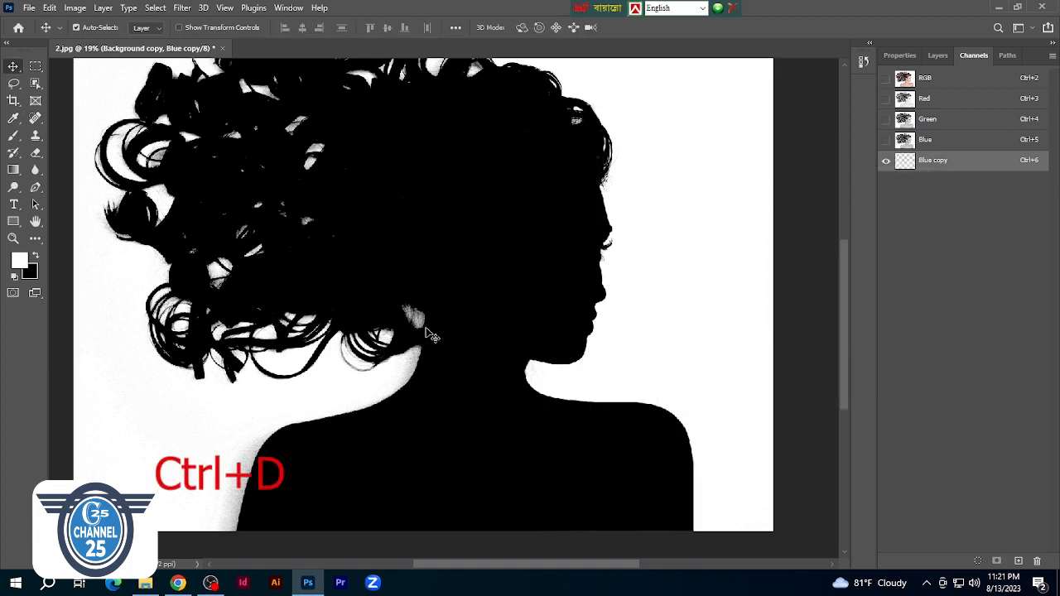
key(ctrl+0)
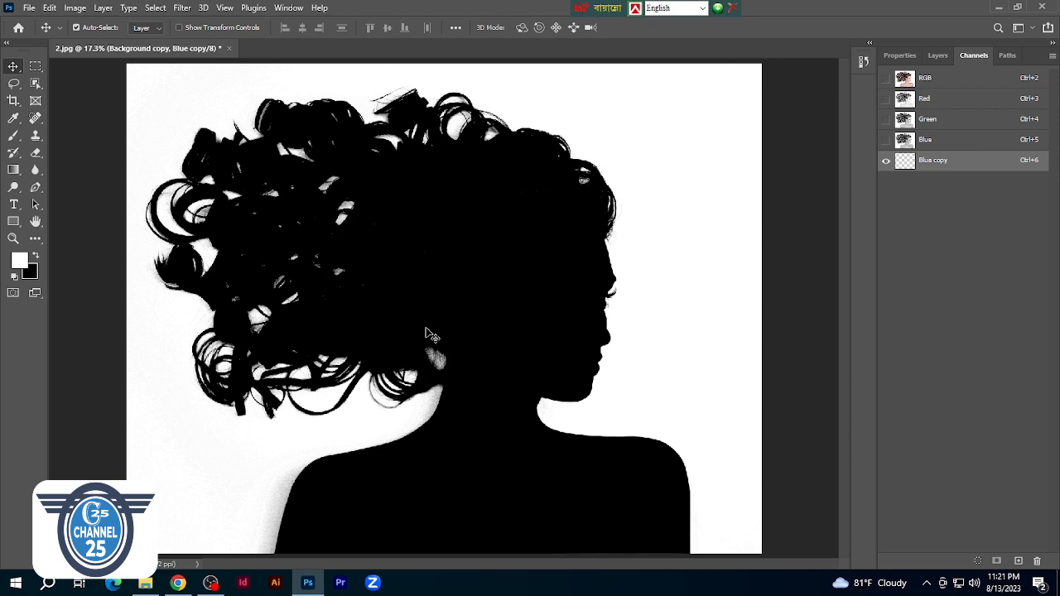
key(ctrl+i)
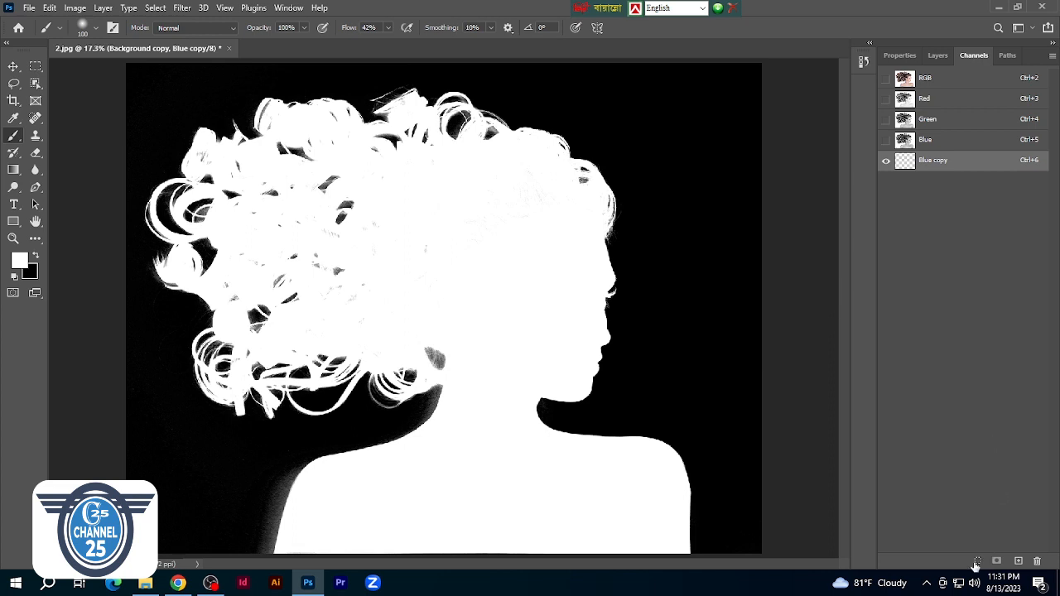
Load the Blue copy channel as a selection
scroll(479, 358, up, 1)
scroll(476, 358, down, 1)
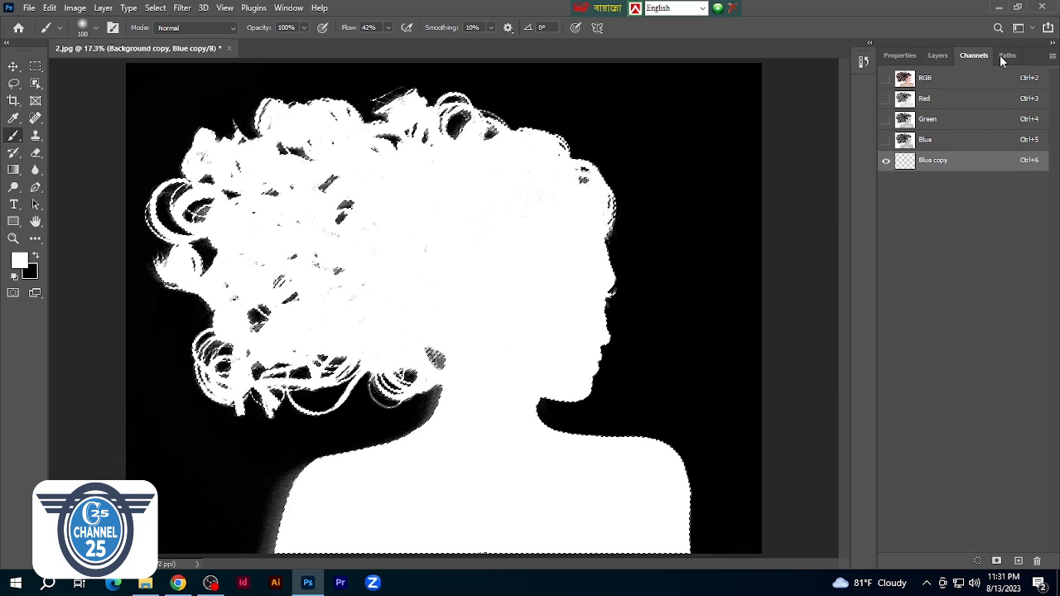
Add a layer mask to the Background copy layer from the loaded channel selection
click(936, 55)
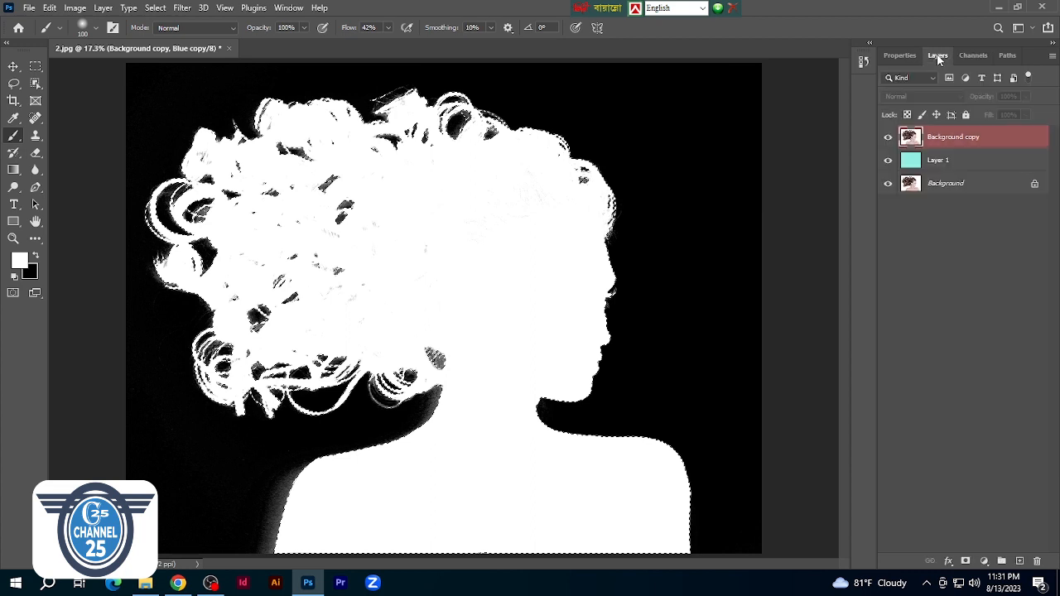
click(965, 561)
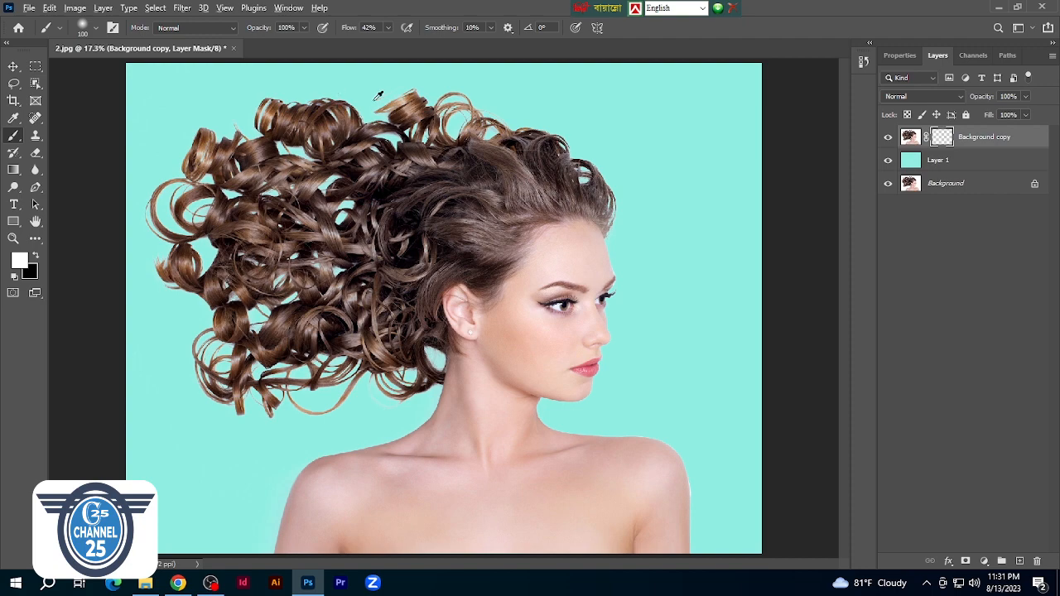
scroll(377, 96, up, 5)
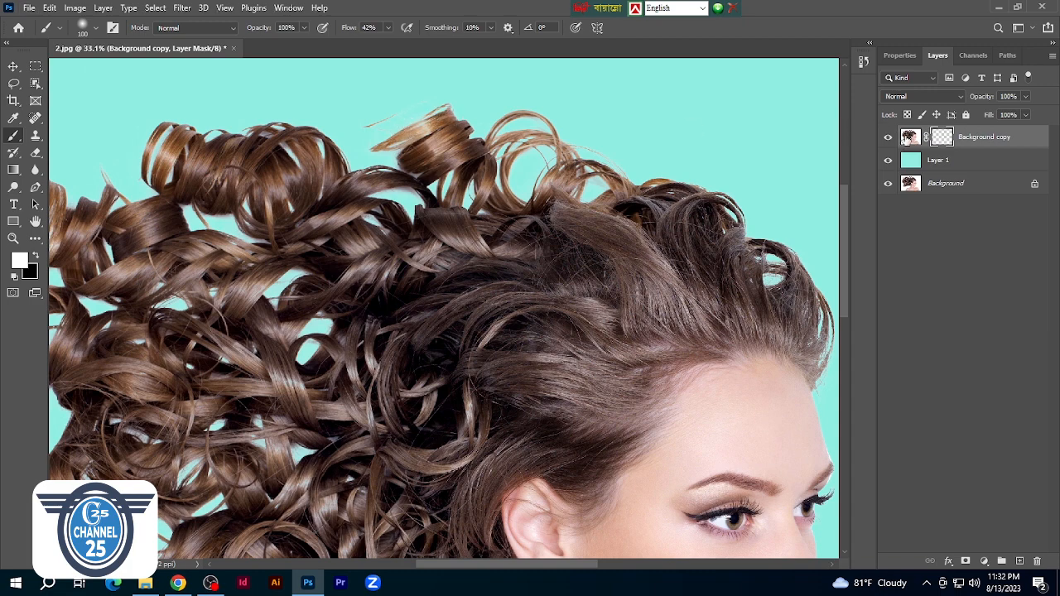
Target the Background copy's image and brush a sampled light brown at 80 px over the pale wisps of the upper curls
click(910, 138)
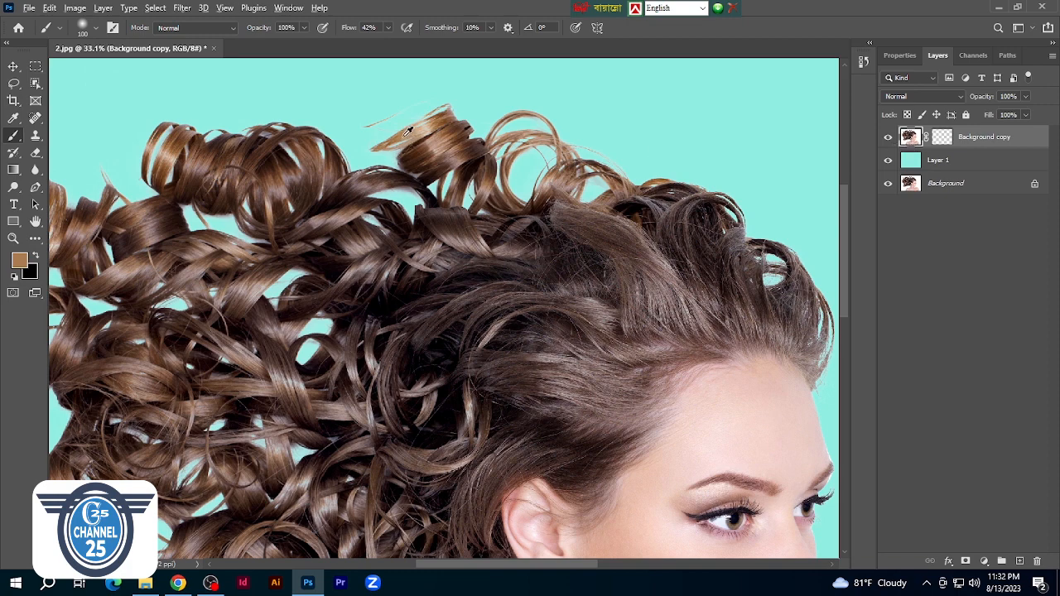
scroll(407, 132, up, 3)
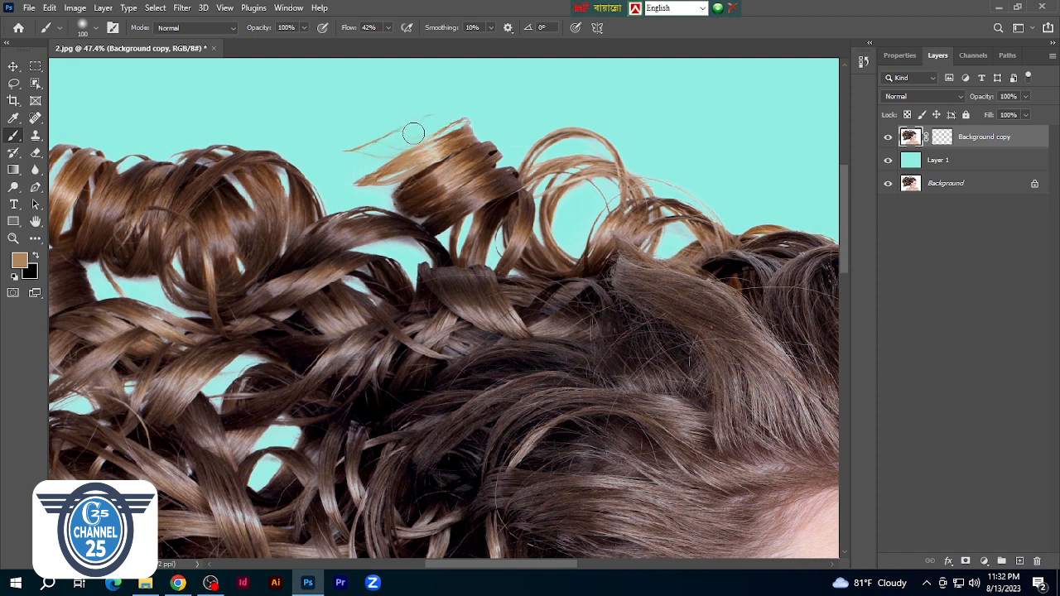
key(bracketleft)
key(bracketleft)
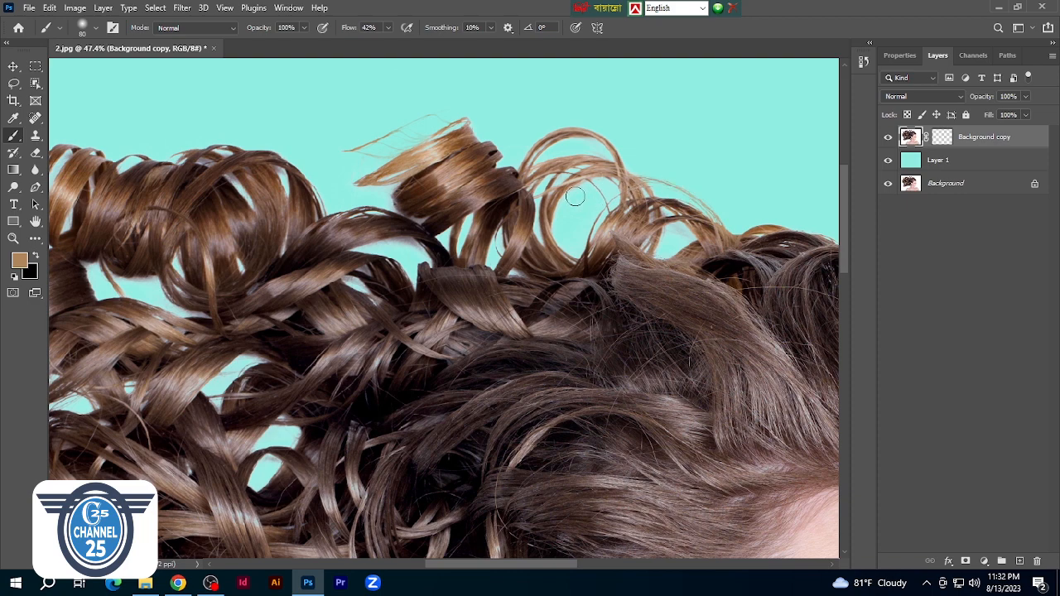
Touch up the pale fringes around the outer curls and along the hairline with the light brown 80 px brush
scroll(422, 199, down, 3)
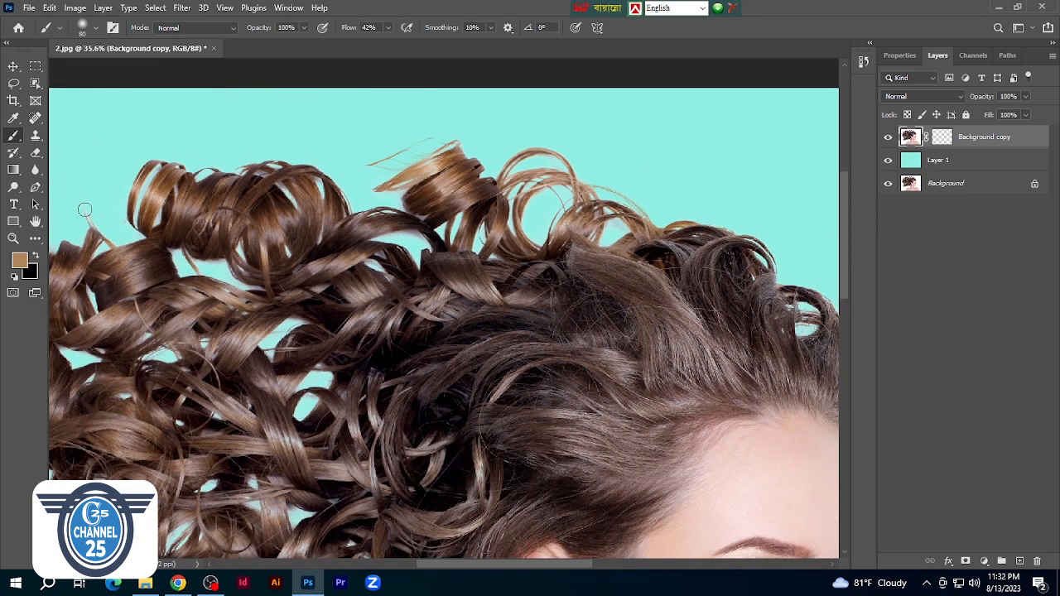
scroll(152, 203, down, 2)
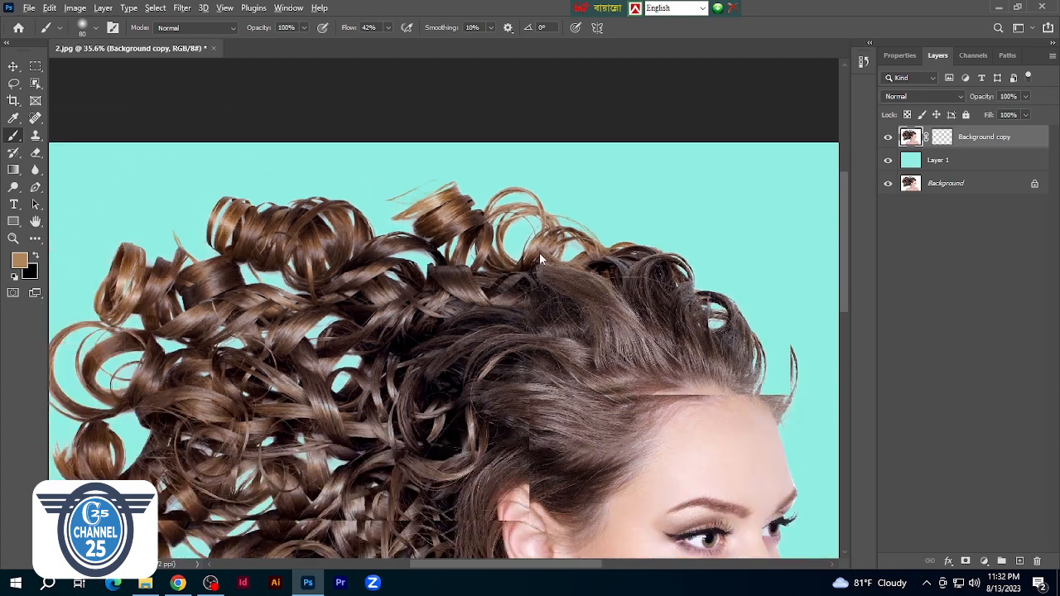
scroll(107, 436, down, 1)
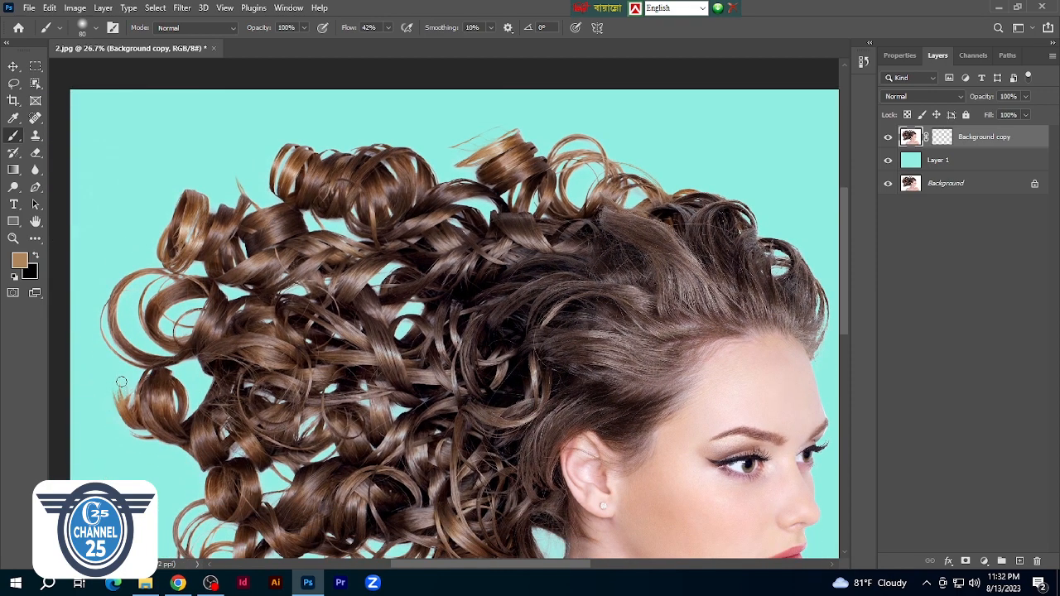
scroll(126, 403, down, 5)
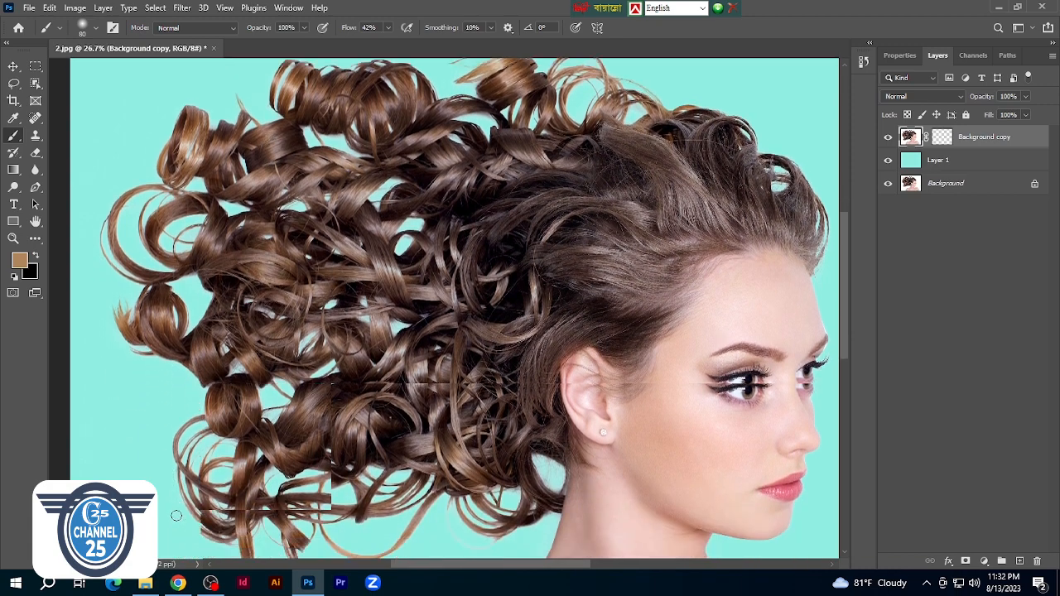
scroll(277, 490, down, 2)
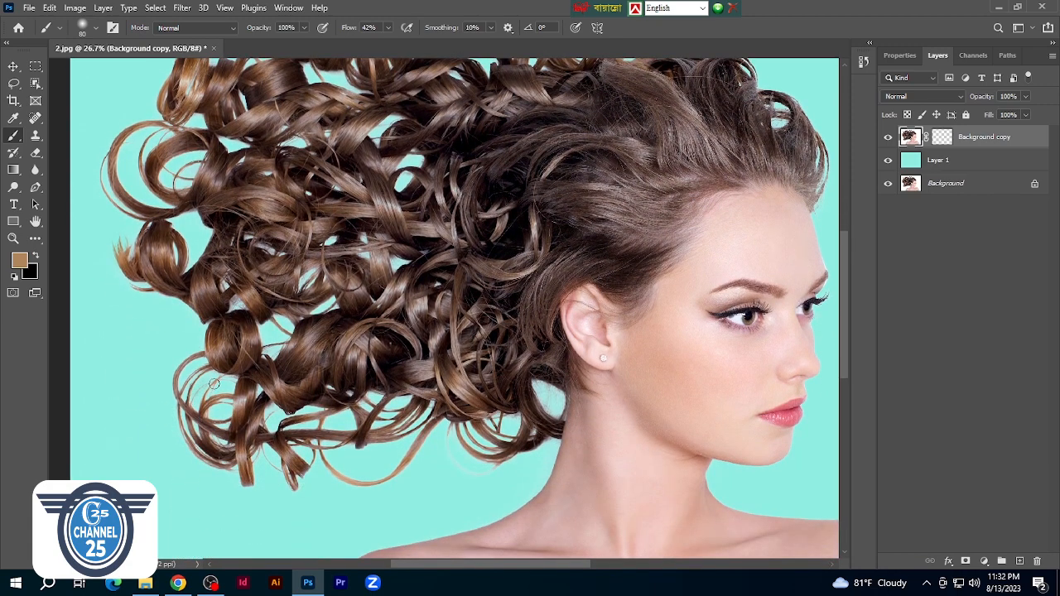
scroll(351, 304, up, 2)
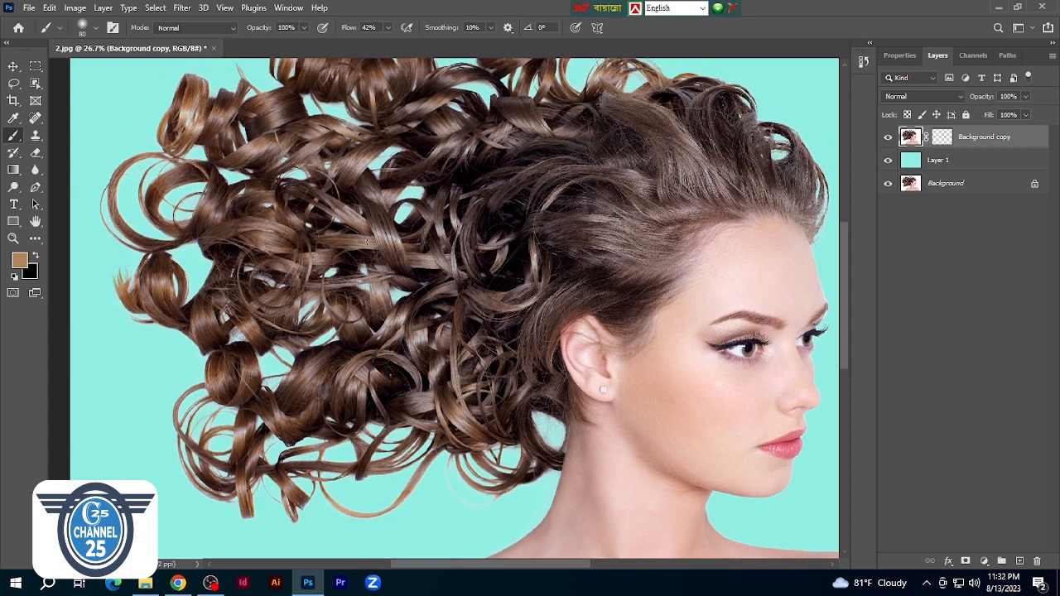
scroll(404, 267, up, 2)
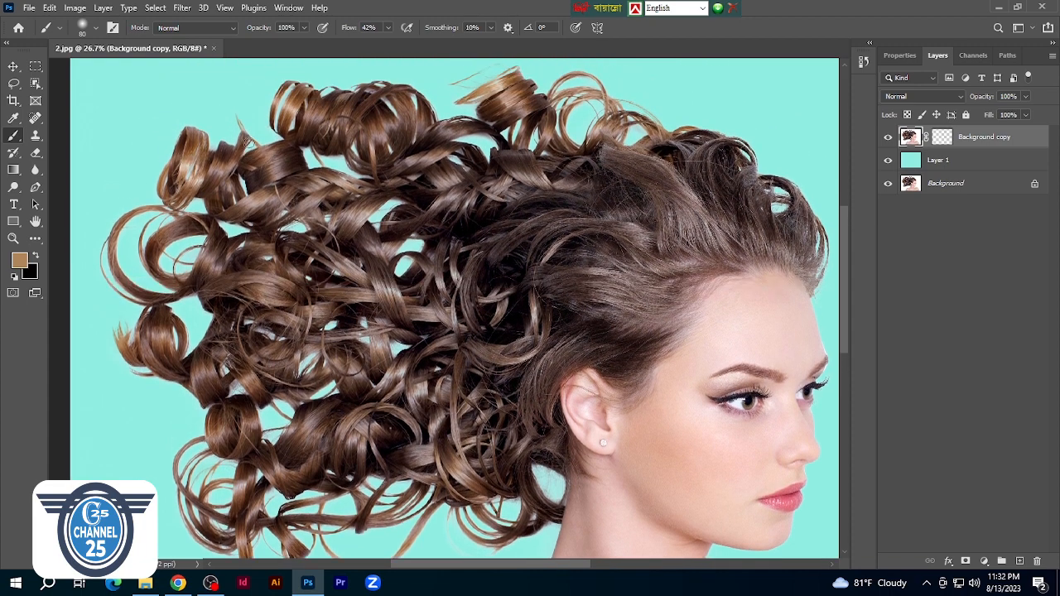
scroll(387, 167, up, 2)
scroll(611, 188, right, 2)
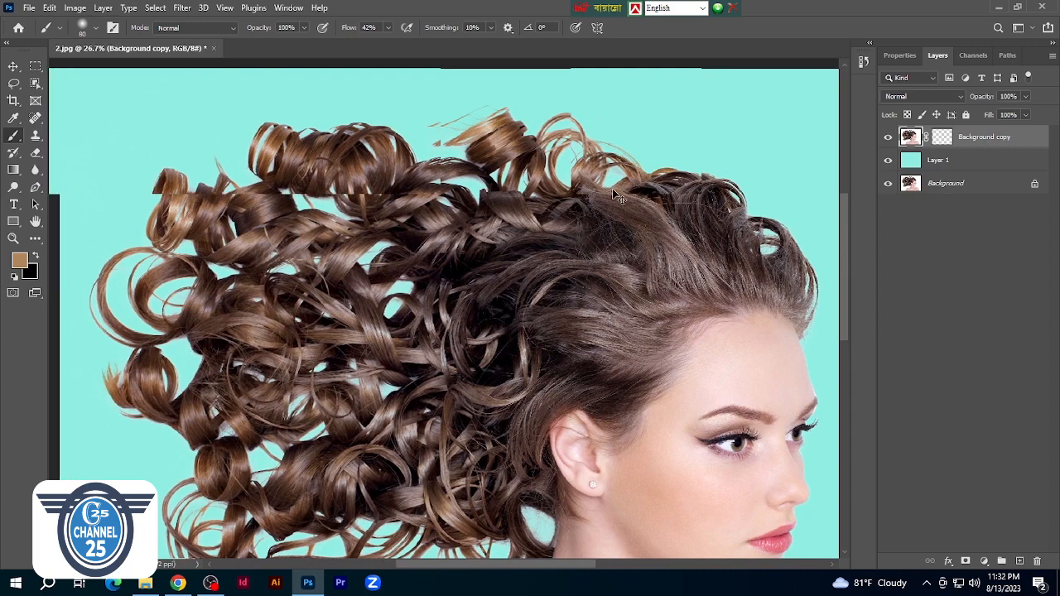
scroll(632, 294, right, 1)
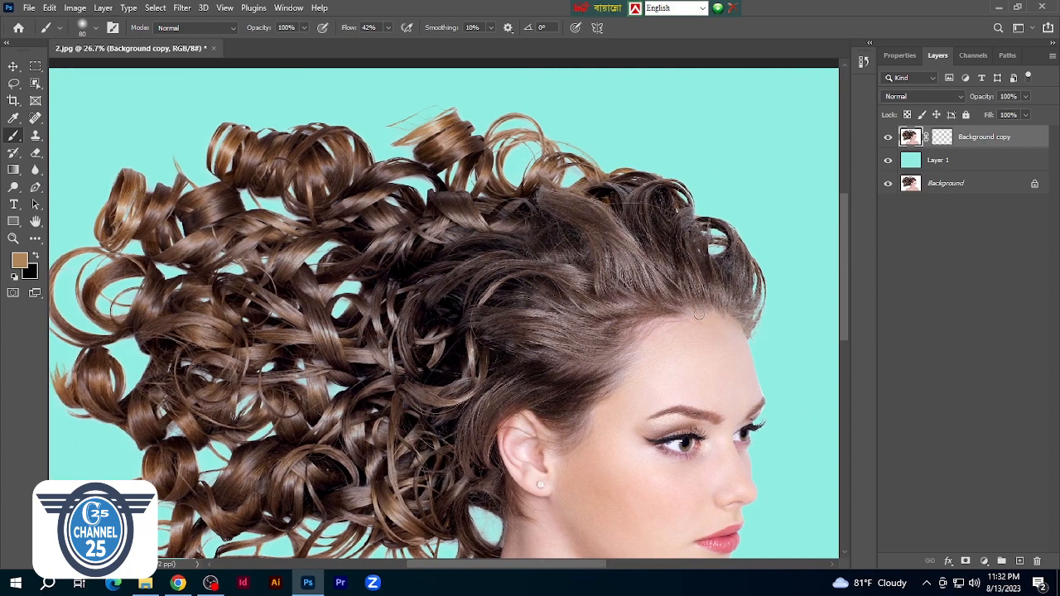
scroll(698, 315, down, 1)
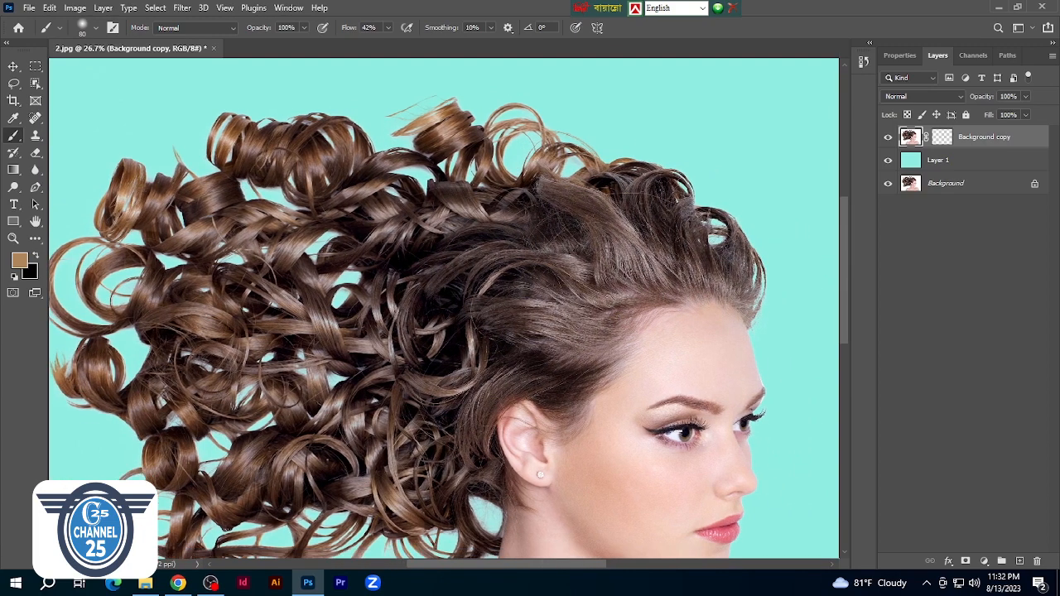
scroll(553, 278, right, 2)
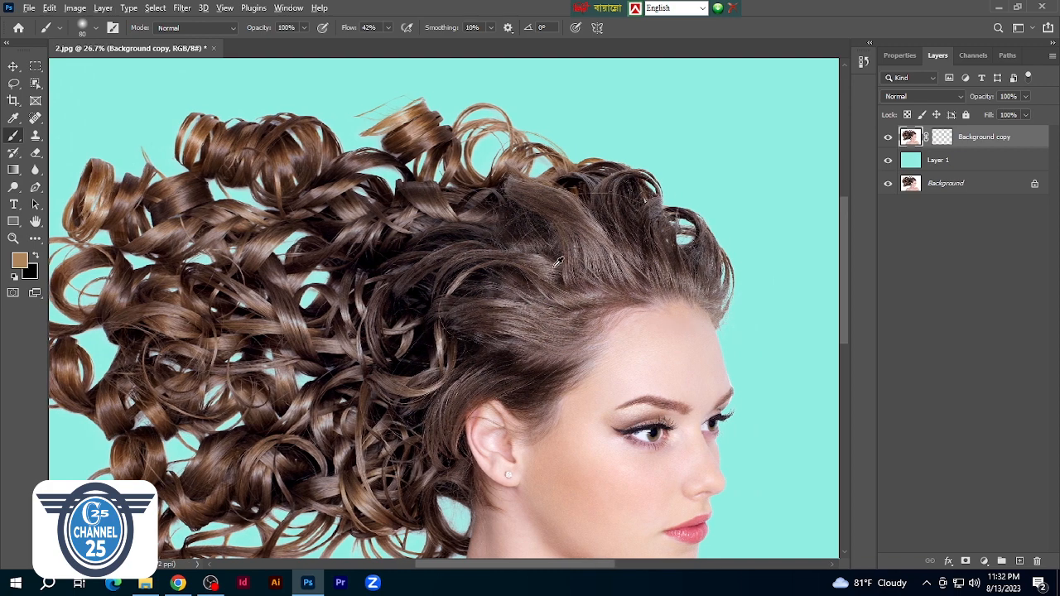
Sample a darker brown from the crown and brush it over the hair above the forehead
alt+click(512, 235)
alt+click(595, 226)
drag(581, 204, 621, 263)
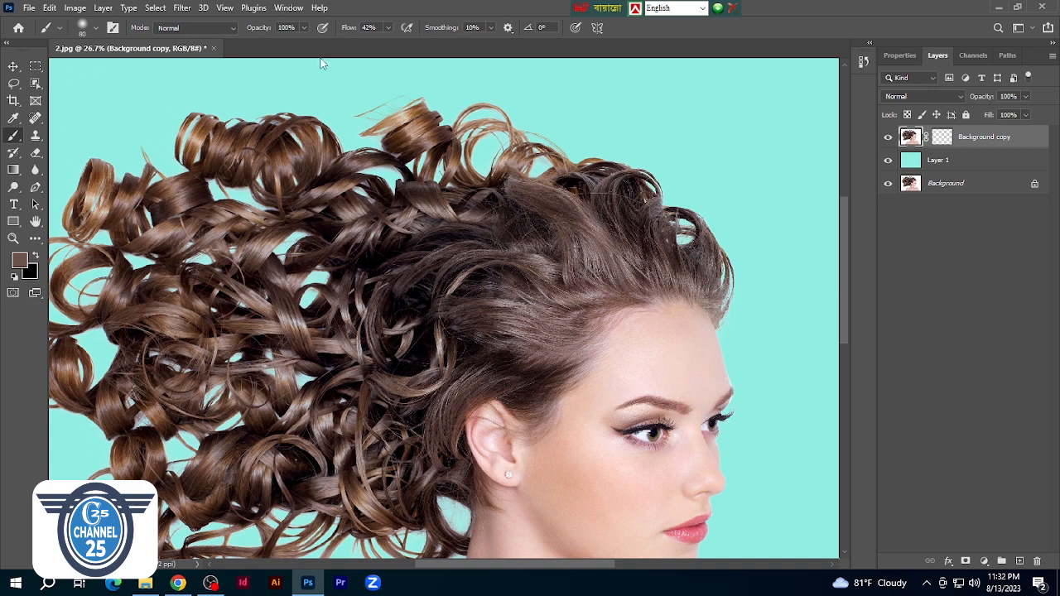
click(305, 28)
click(359, 88)
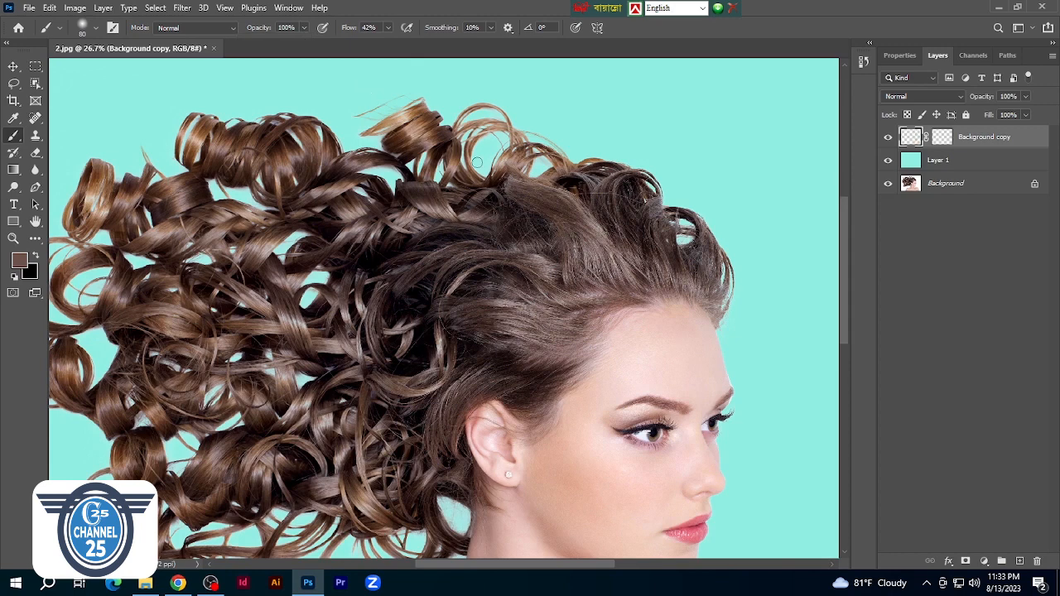
Darken the smooth hair over the crown and temple using a 175 px brush at 49% opacity
click(305, 30)
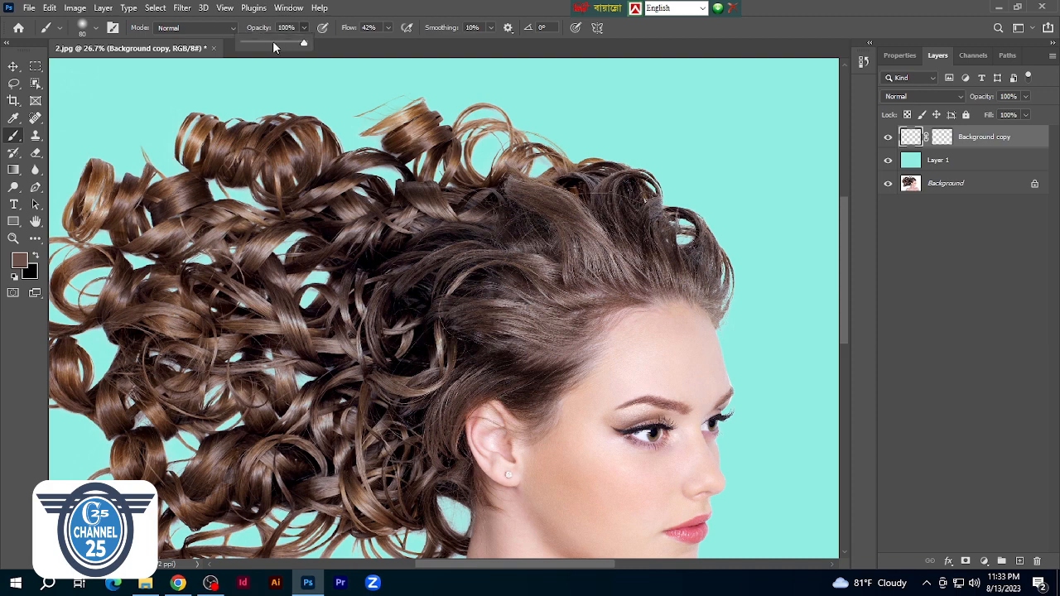
click(273, 43)
key(bracketright)
key(bracketright)
key(bracketright)
key(bracketright)
key(bracketright)
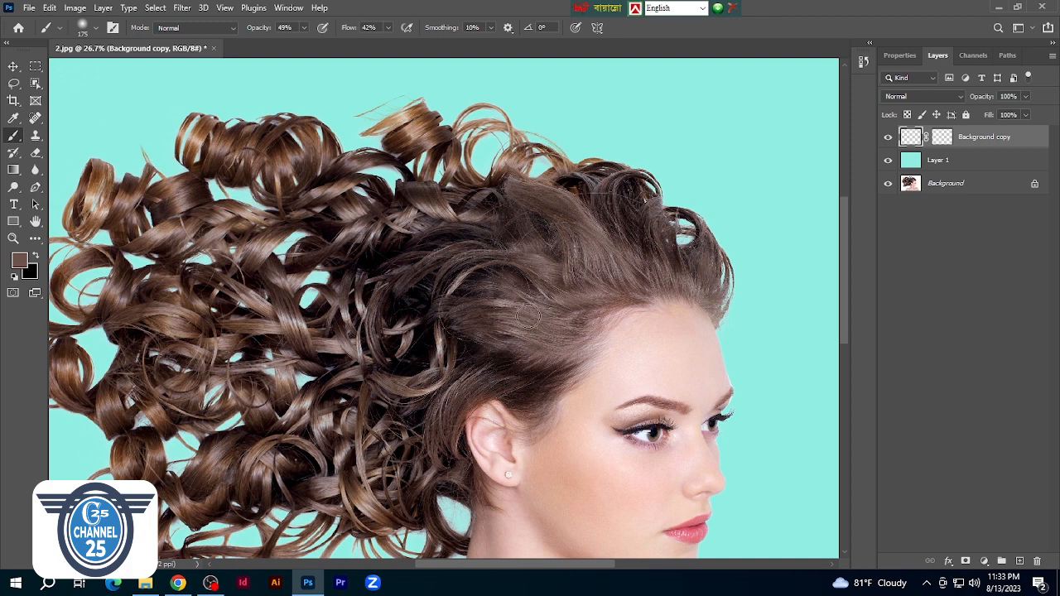
scroll(557, 333, down, 3)
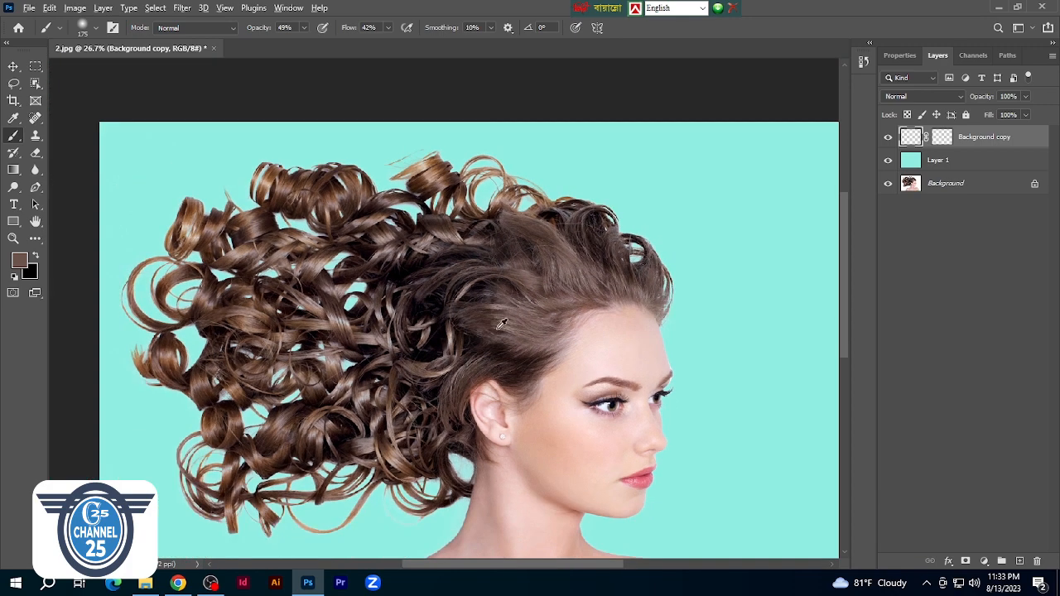
scroll(542, 385, up, 3)
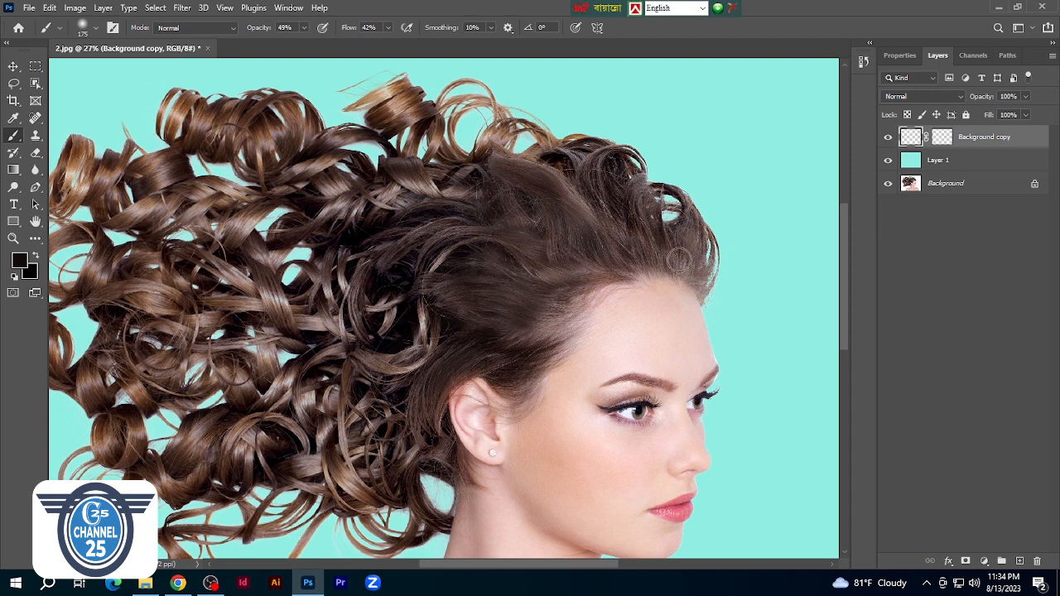
Brush a sampled near-black tone over the light hair strands along the front edge beside the forehead
scroll(671, 269, up, 3)
scroll(672, 274, up, 3)
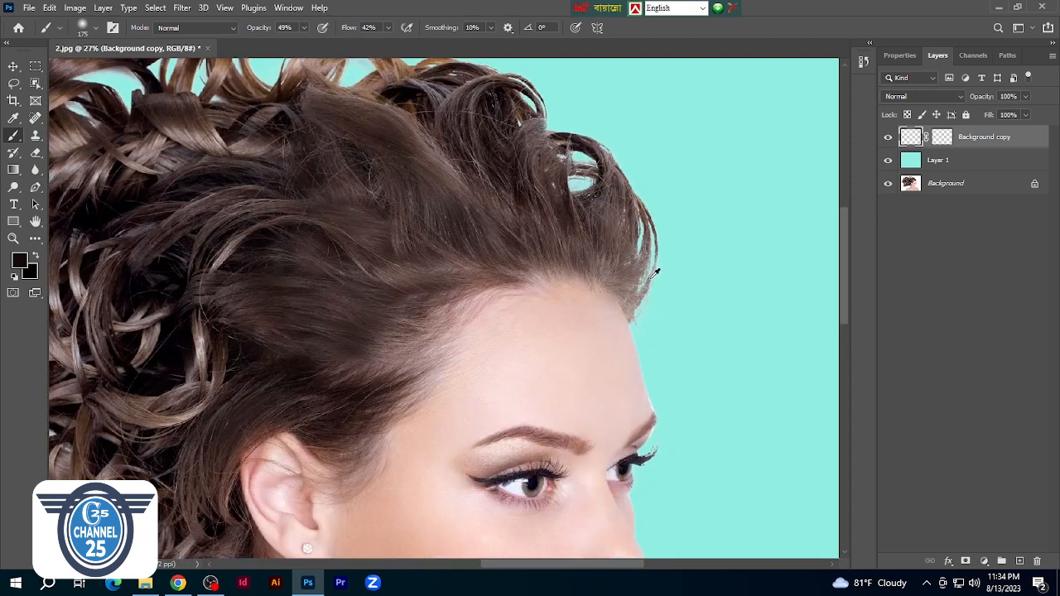
mouse_move(617, 299)
mouse_down()
mouse_move(671, 227)
mouse_move(609, 262)
mouse_up()
mouse_move(631, 352)
mouse_down()
mouse_move(649, 369)
mouse_move(663, 366)
mouse_move(688, 411)
mouse_up()
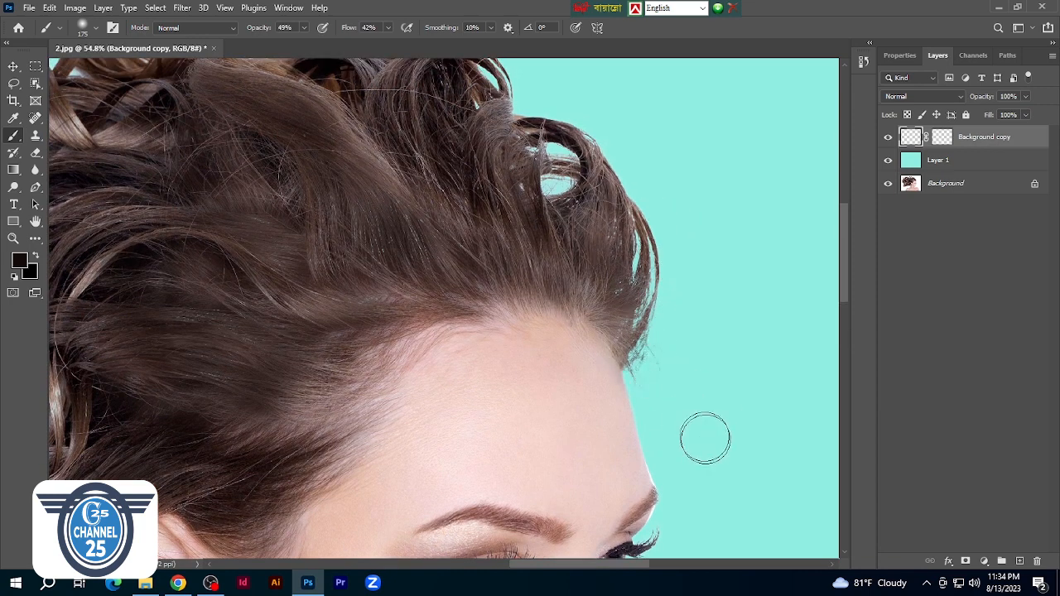
drag(658, 369, 668, 367)
drag(670, 309, 700, 350)
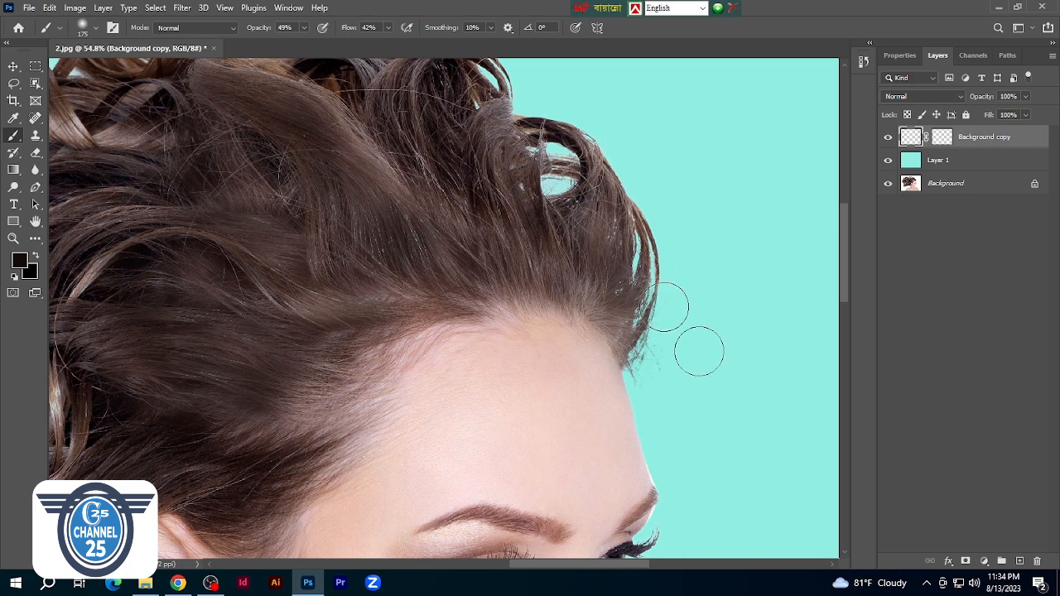
Try to darken the far eye's lower lashes with the 175 px brush
scroll(695, 437, down, 5)
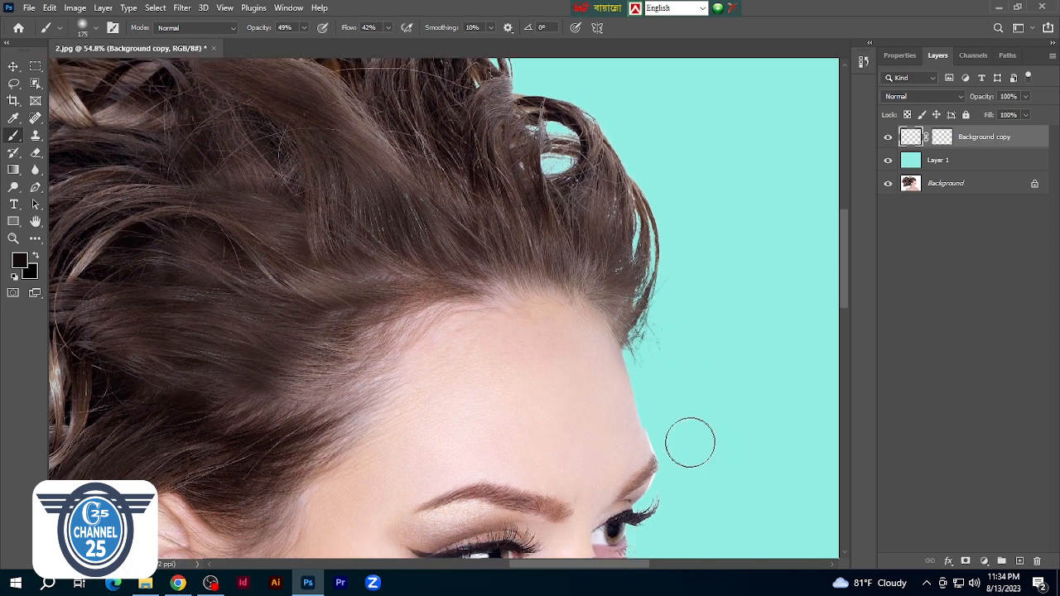
scroll(692, 482, down, 1)
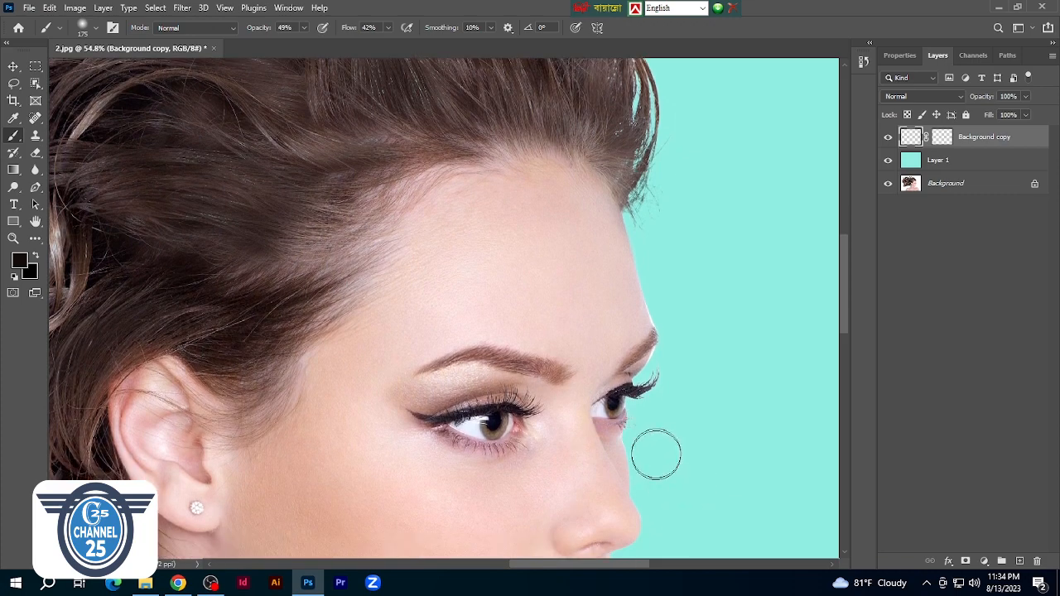
scroll(651, 447, up, 4)
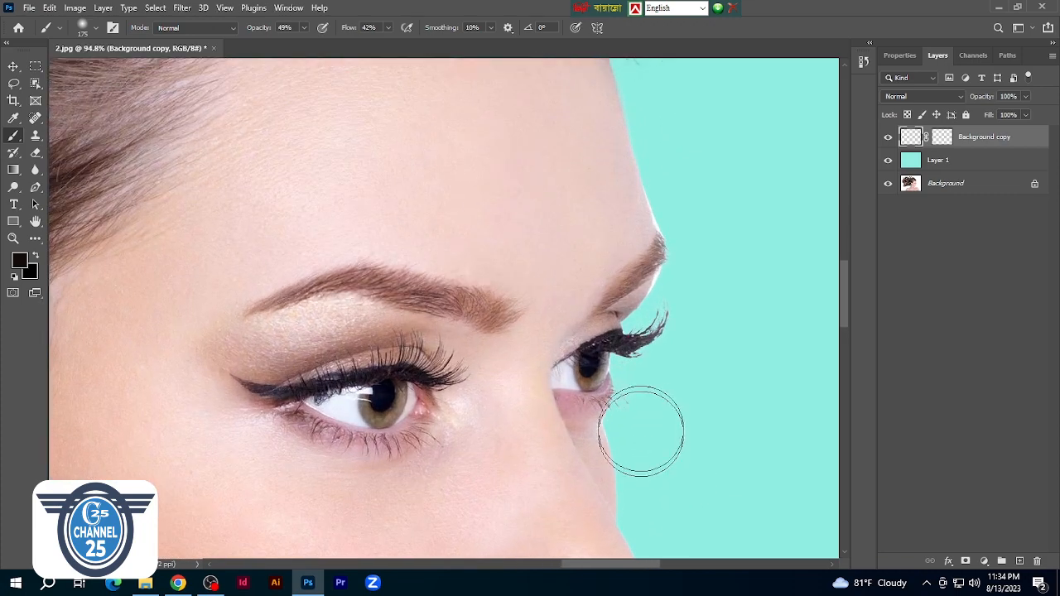
drag(623, 410, 663, 433)
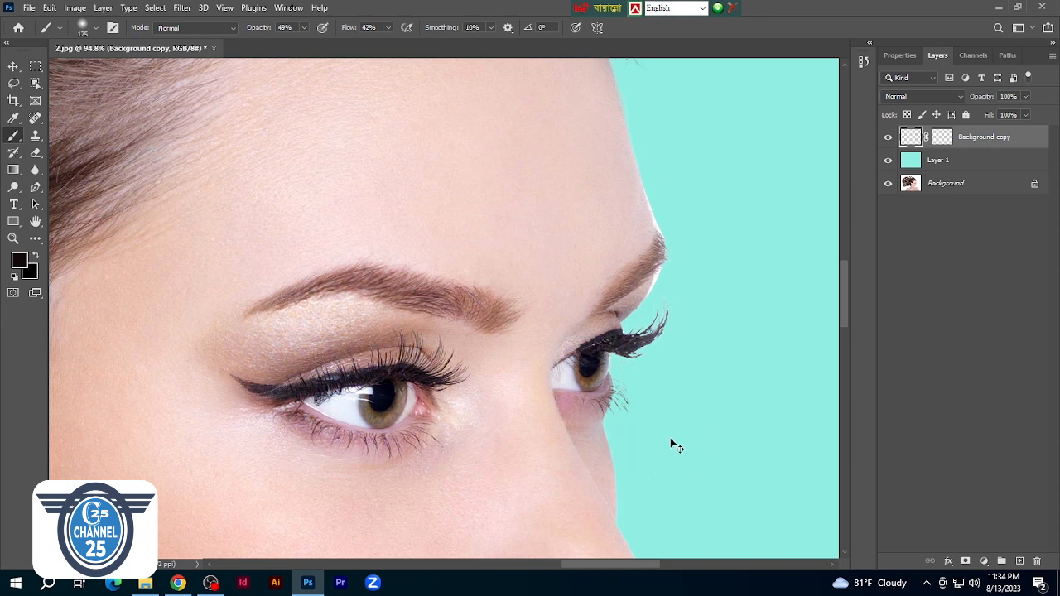
key(ctrl+z)
key(ctrl+z)
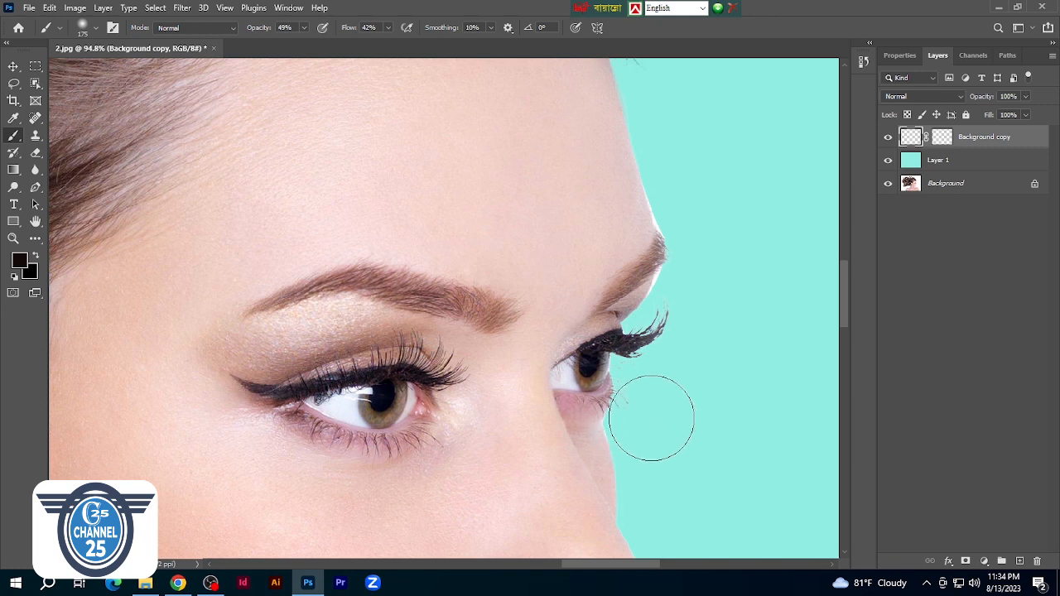
Reduce the brush to 20 px and paint over the far eye's lower lashes
key(bracketleft)
key(bracketleft)
key(bracketleft)
key(bracketleft)
key(bracketleft)
key(bracketleft)
key(bracketleft)
key(bracketleft)
key(bracketleft)
drag(621, 399, 637, 425)
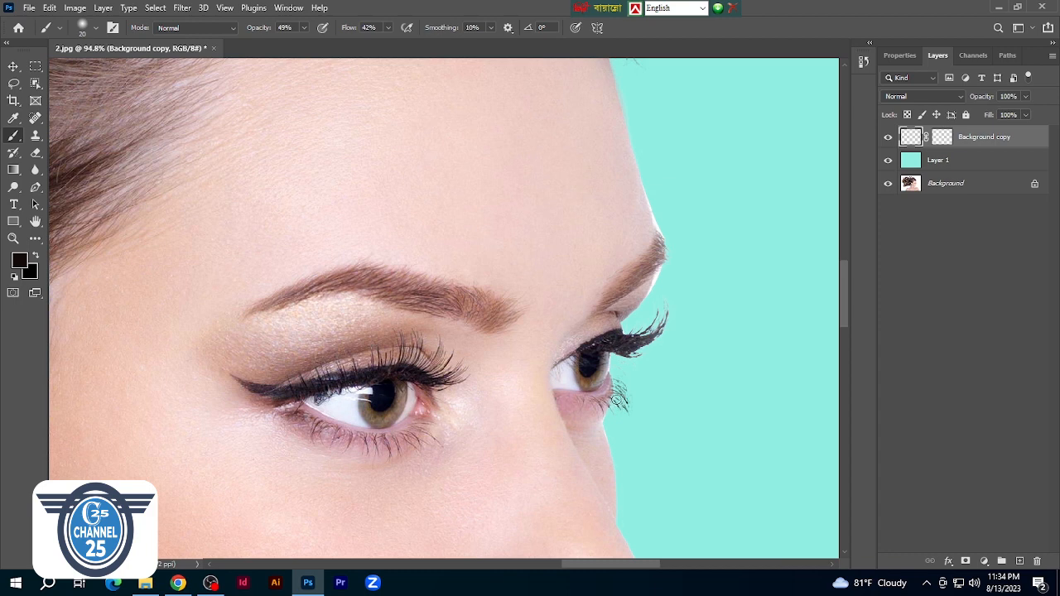
Darken the far eye's lower lashes and, with a sampled lash colour, its upper lashes using a 15 px brush at 100% opacity
key(bracketleft)
drag(307, 46, 385, 50)
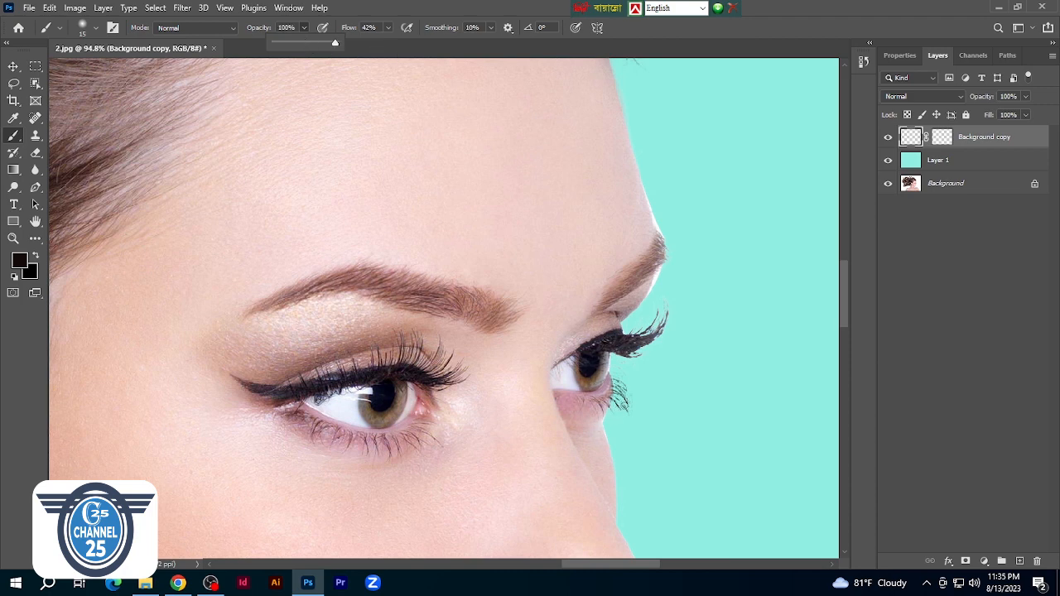
click(625, 404)
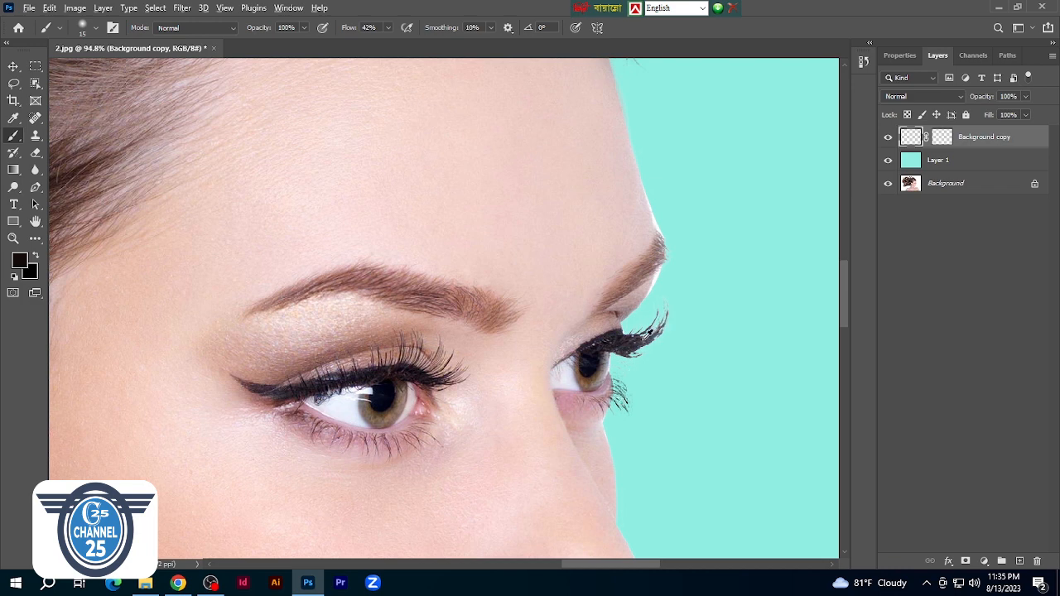
alt+click(630, 346)
drag(645, 341, 663, 306)
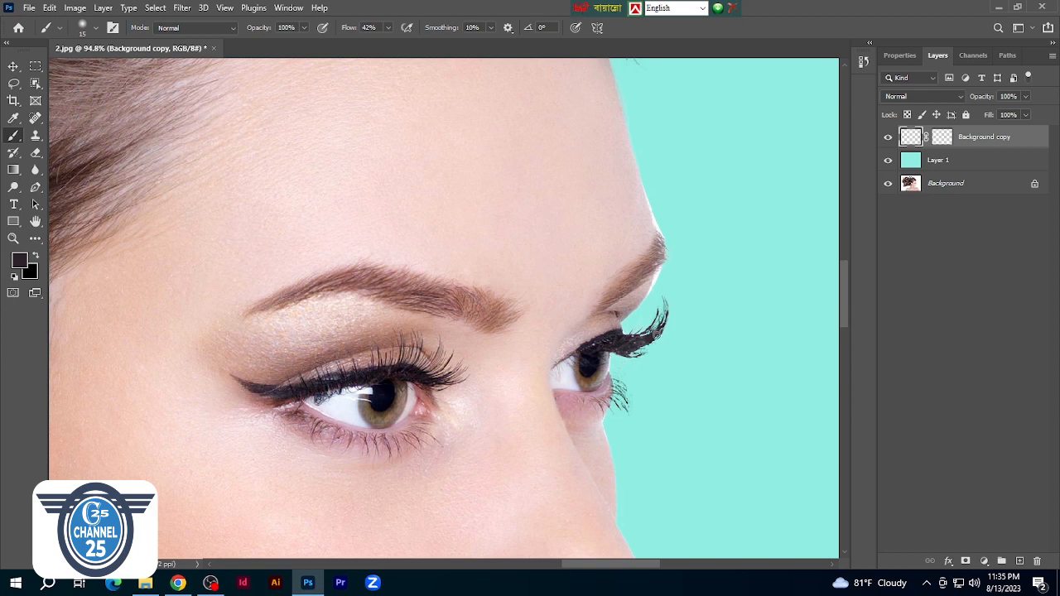
Hide the Background copy and Layer 1 layers to inspect the original photo, and switch to the Move tool
scroll(636, 346, down, 5)
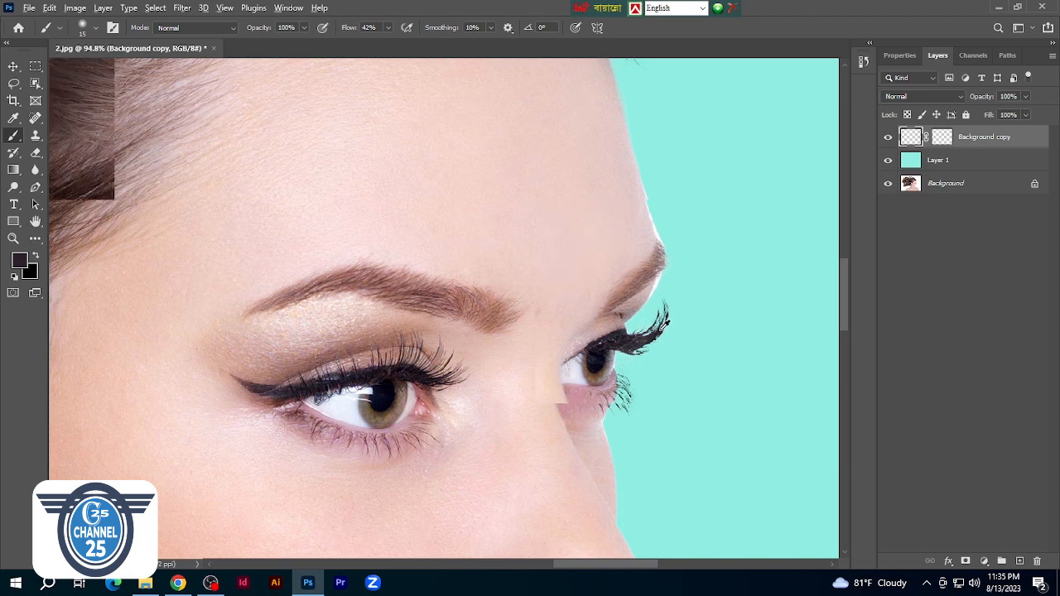
scroll(637, 397, down, 5)
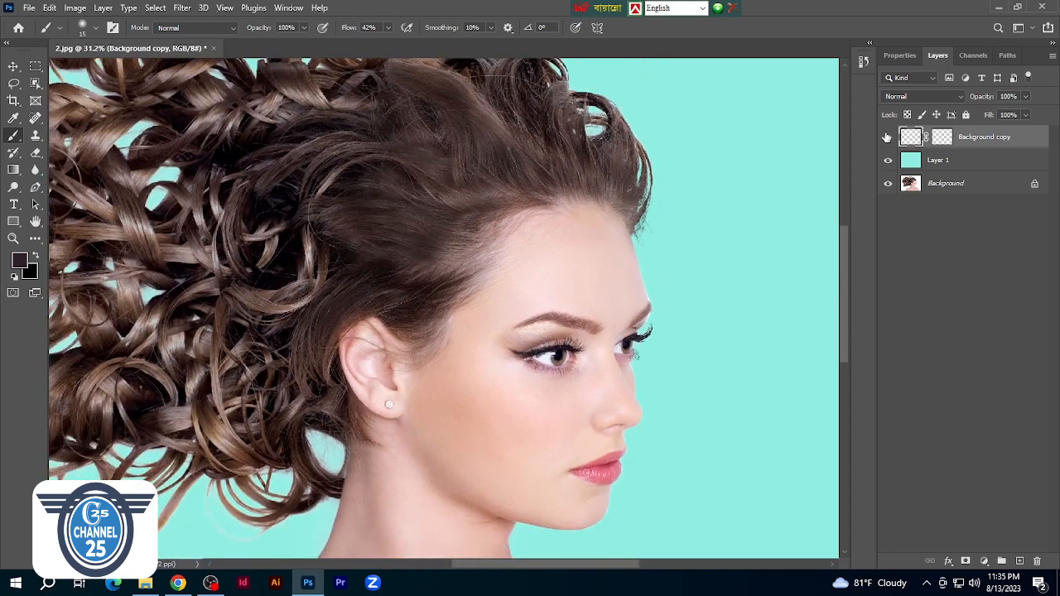
click(888, 136)
click(887, 160)
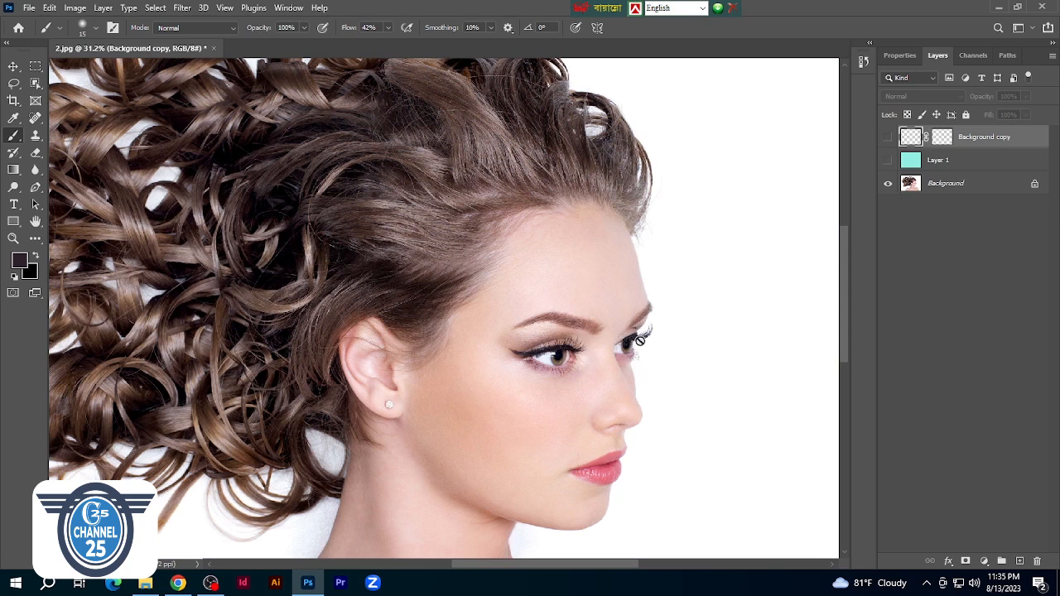
click(14, 68)
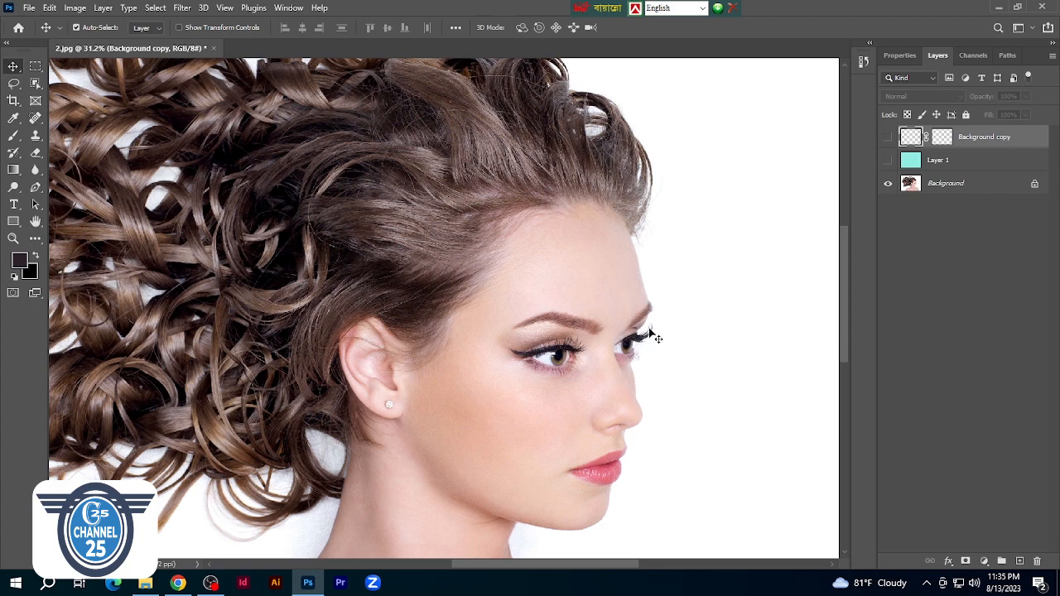